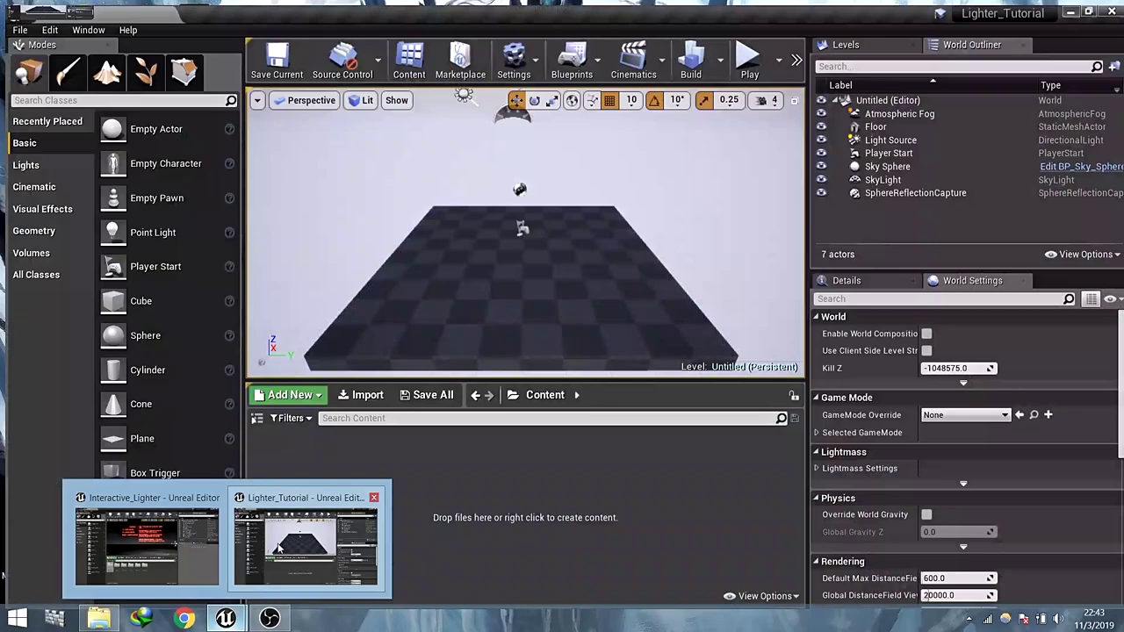
# Switch to the Interactive_Lighter project and migrate its Blueprint folder with all the dependent assets listed
pyautogui.click(191, 544)
pyautogui.rightClick(276, 453)
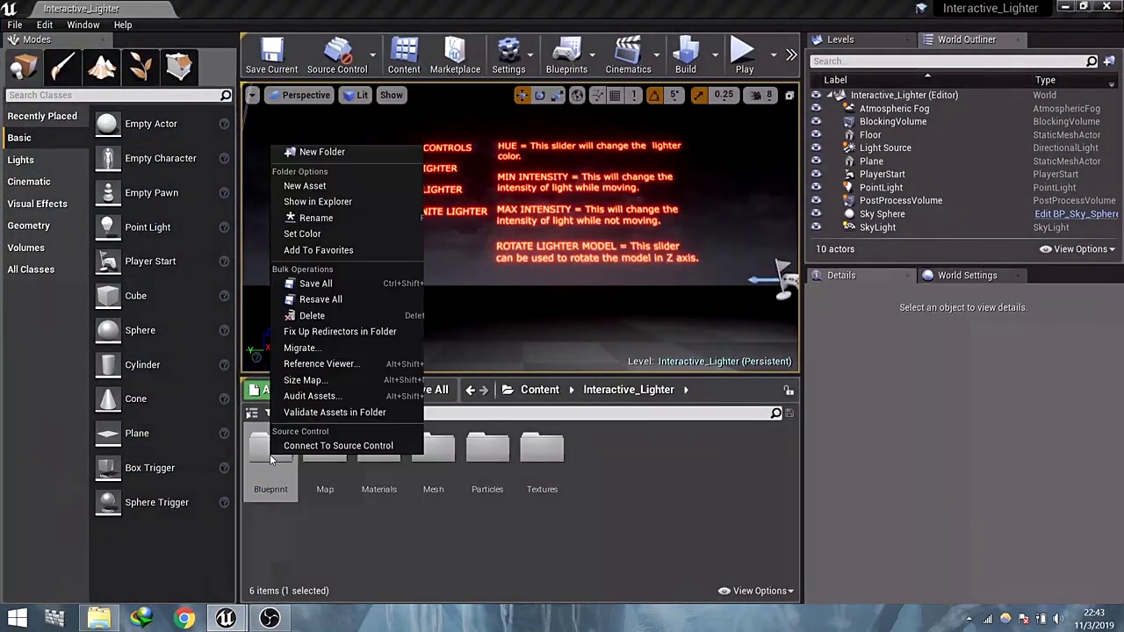
pyautogui.click(332, 354)
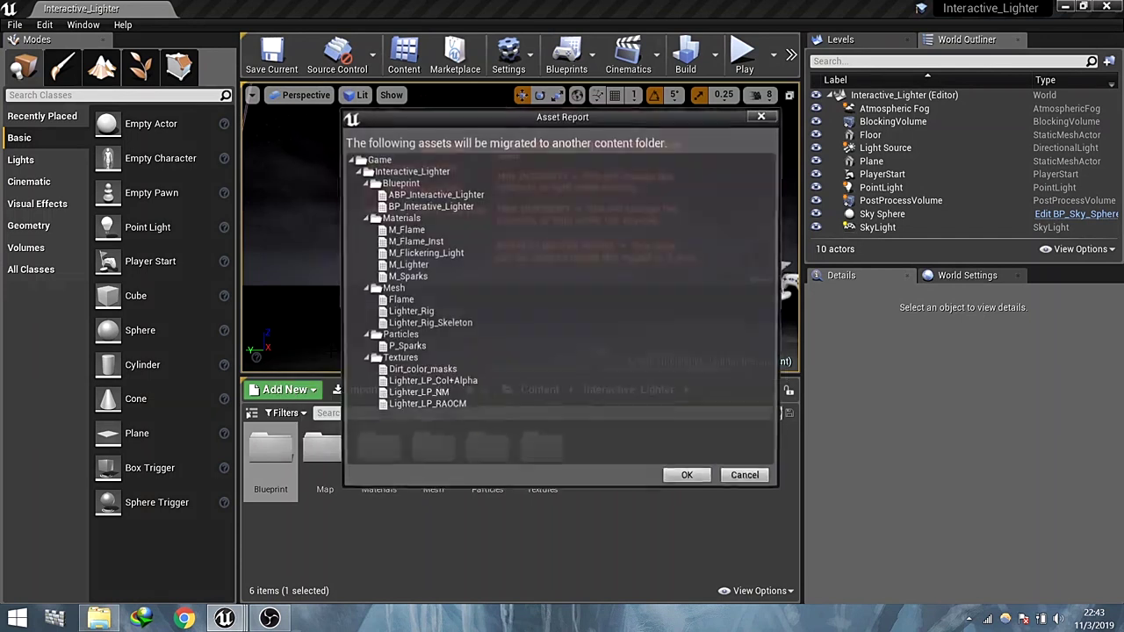
pyautogui.click(402, 186)
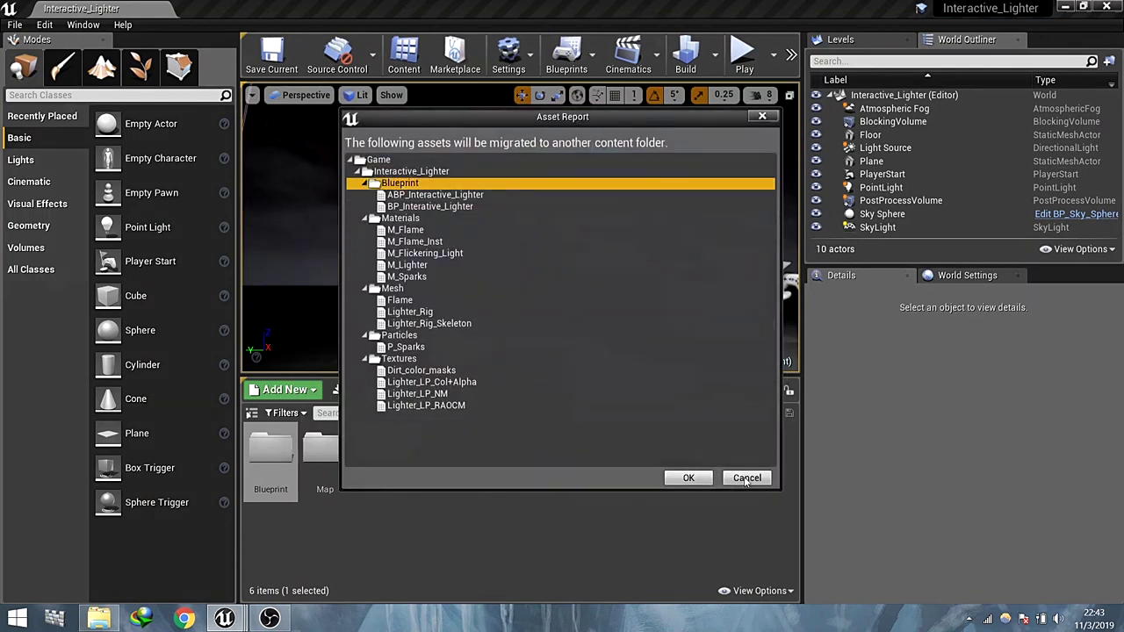
pyautogui.click(689, 478)
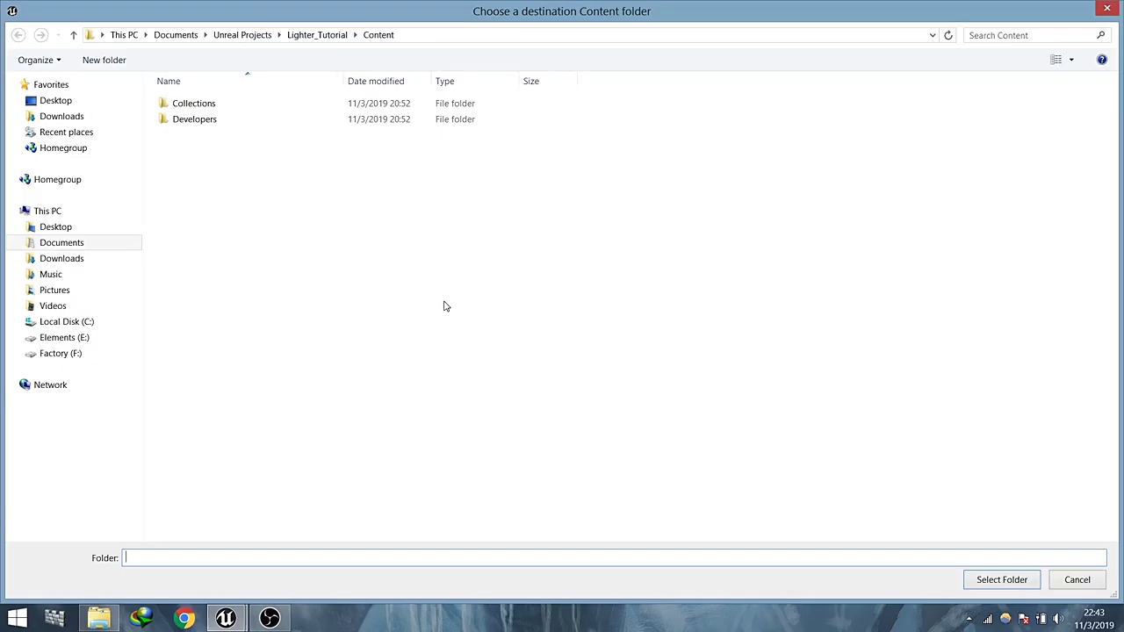
# Choose the Content folder of the Lighter_Tutorial project, under Unreal Projects, as the migration destination
pyautogui.click(318, 35)
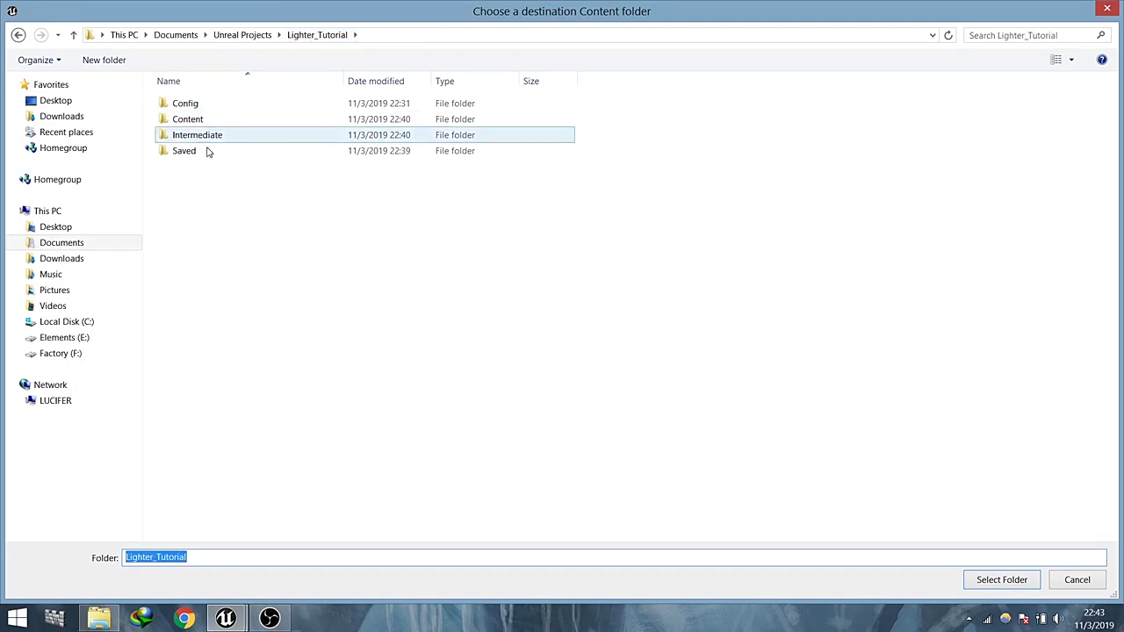
pyautogui.click(249, 40)
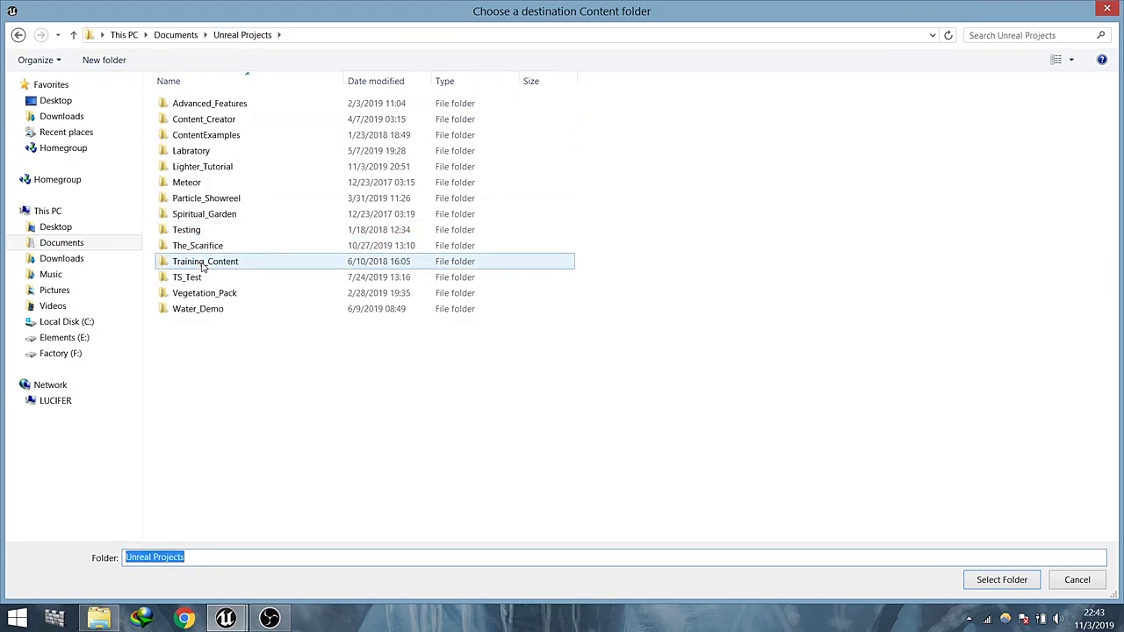
pyautogui.doubleClick(218, 169)
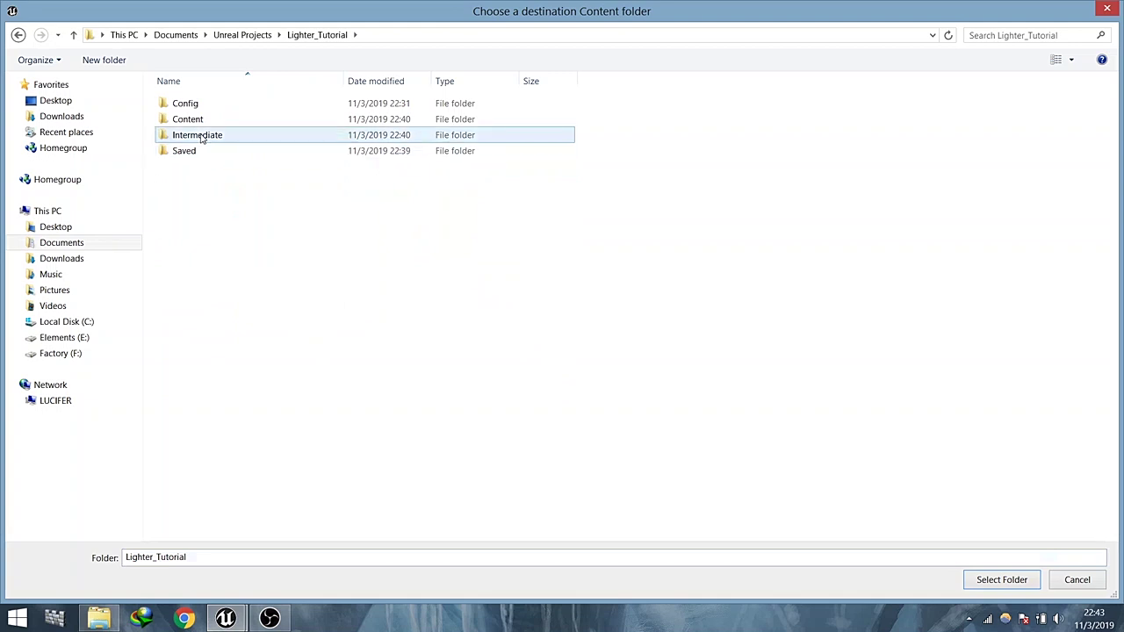
pyautogui.click(191, 119)
pyautogui.click(1002, 581)
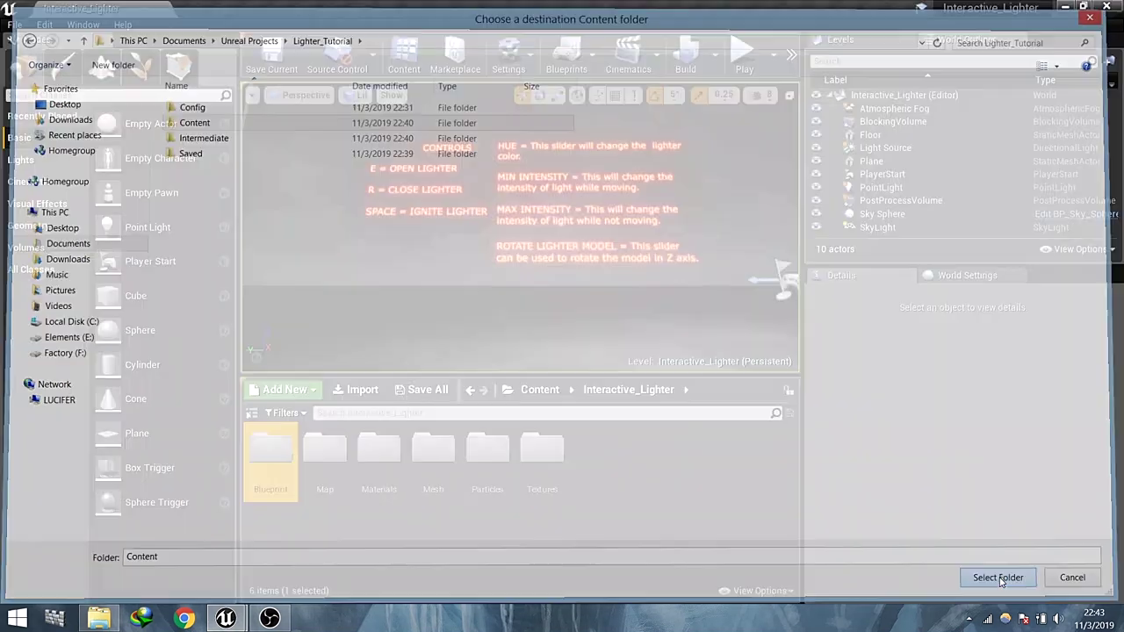
# Switch to the Lighter_Tutorial project and look through the migrated Interactive_Lighter folder and its Blueprint subfolder
pyautogui.moveTo(231, 619)
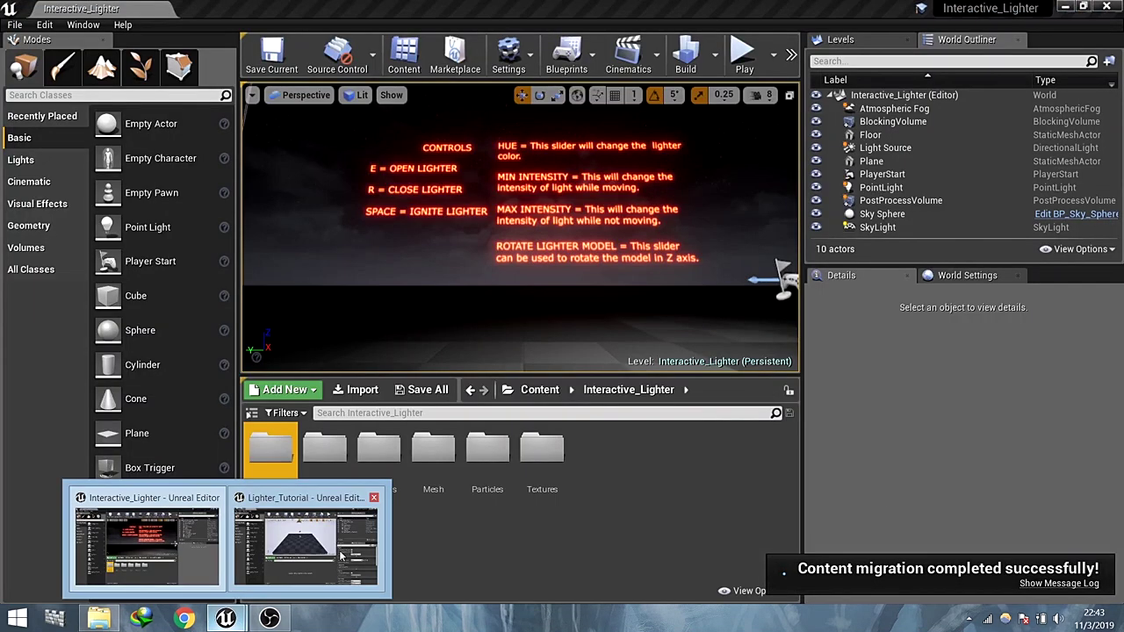
pyautogui.click(338, 553)
pyautogui.doubleClick(289, 470)
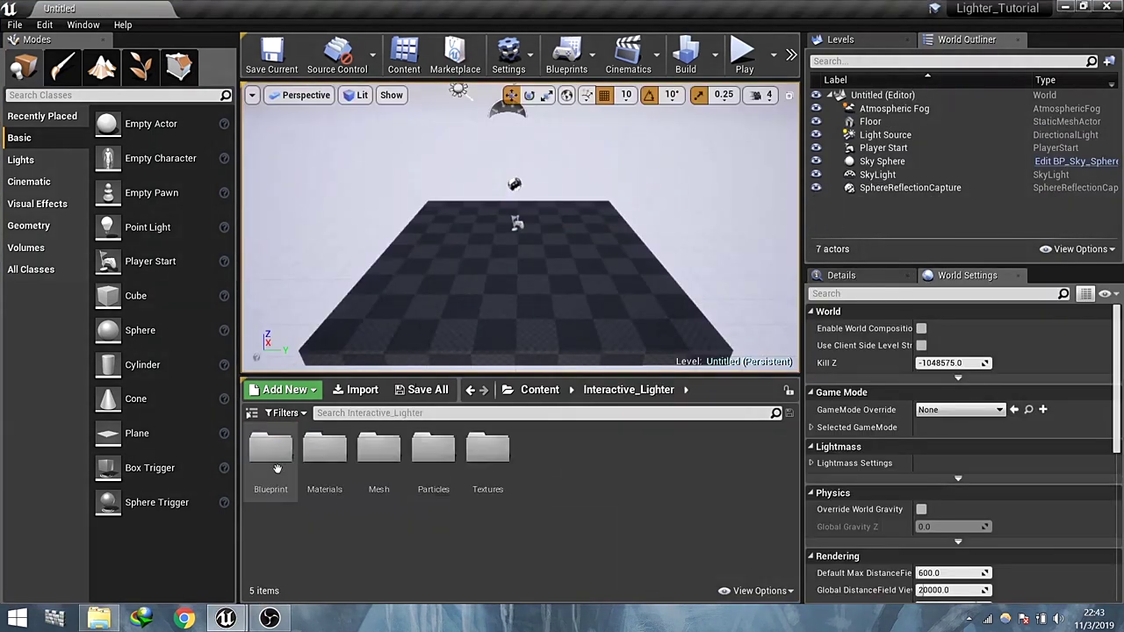
pyautogui.doubleClick(270, 449)
# Create a folder named Player in the root Content folder and open it
pyautogui.click(542, 395)
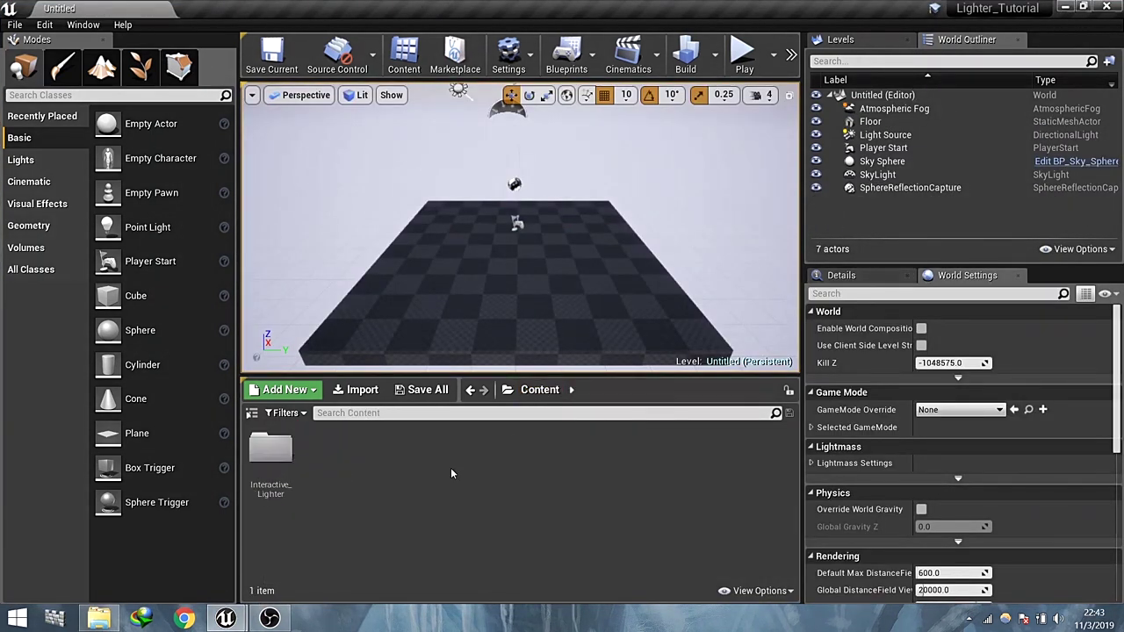
pyautogui.rightClick(387, 496)
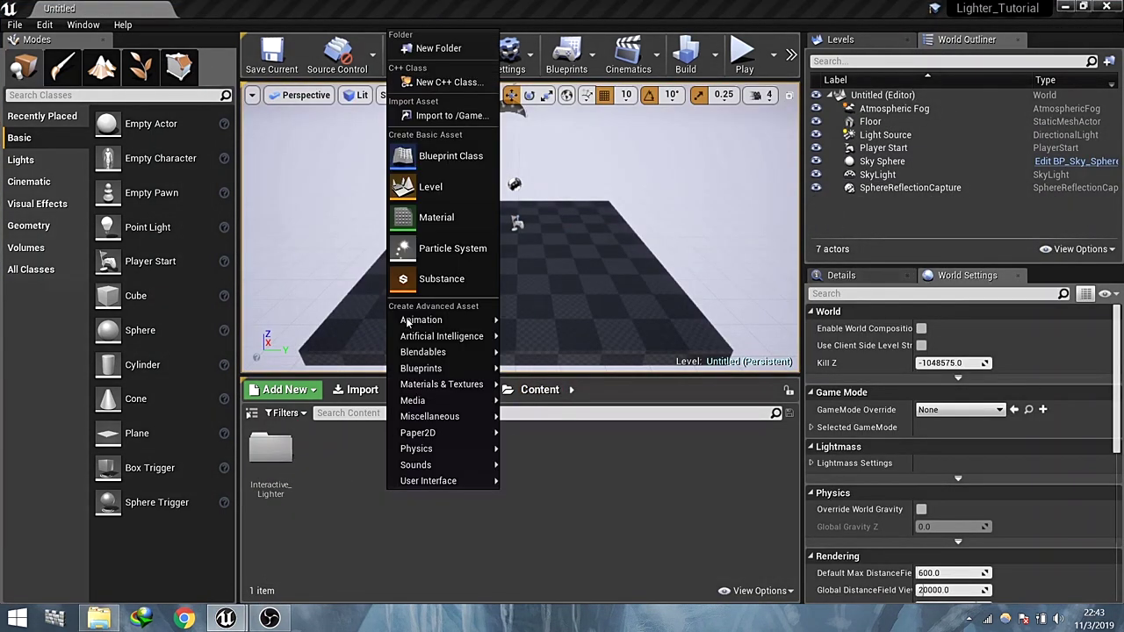
pyautogui.click(440, 49)
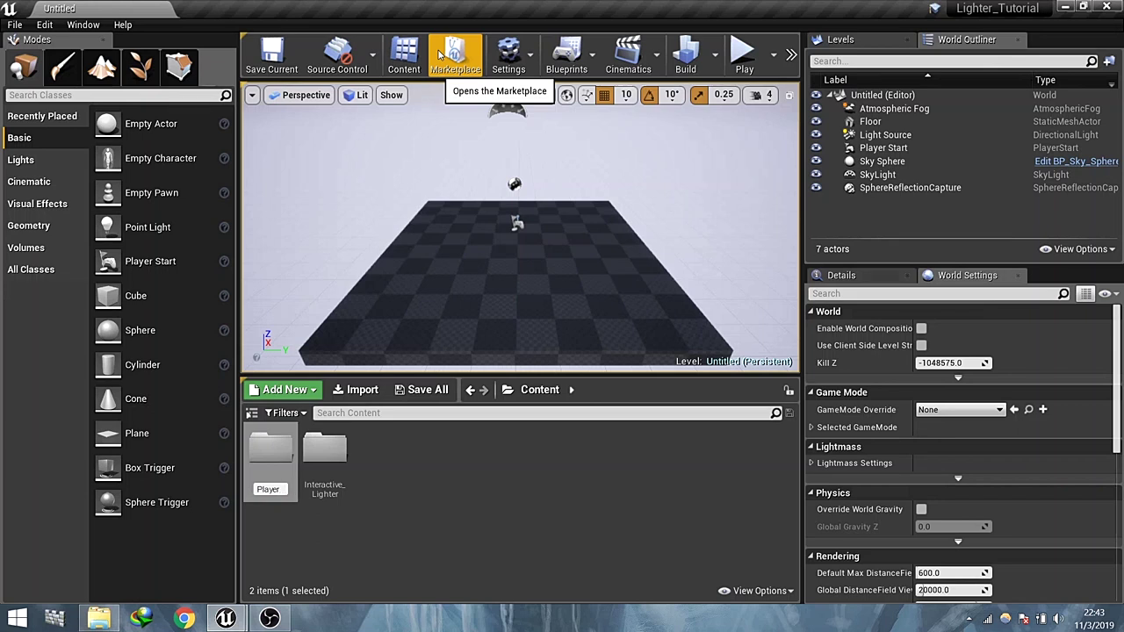
pyautogui.press('Return')
pyautogui.press('Return')
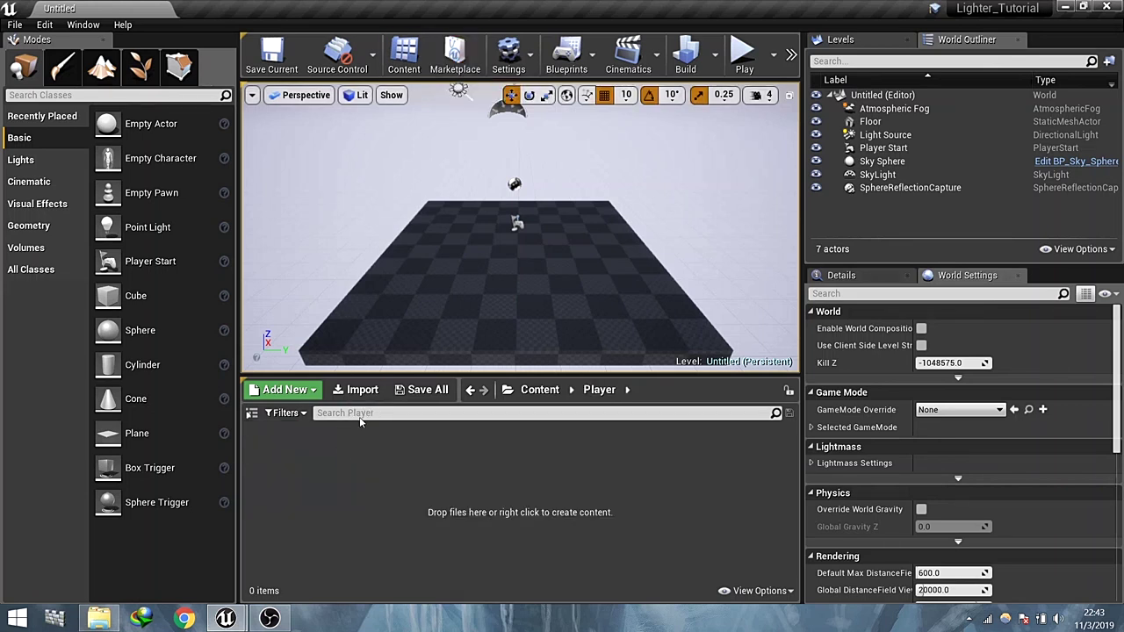
# Create a Blueprint Class based on Game Mode Base in the Player folder and name it GM_Player
pyautogui.rightClick(360, 422)
pyautogui.click(391, 278)
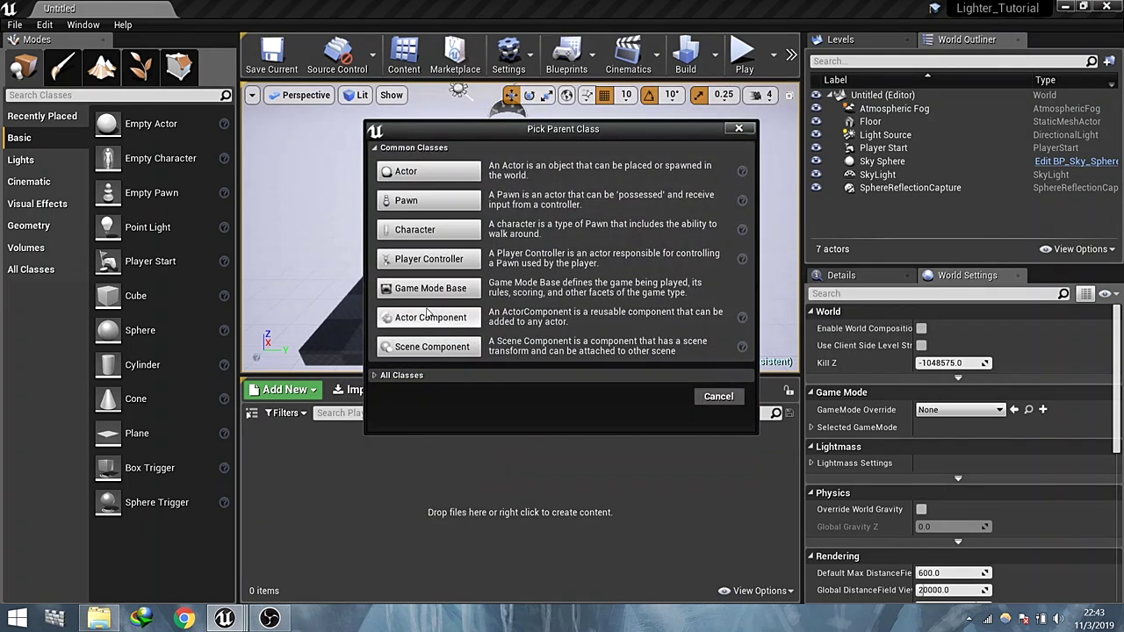
pyautogui.click(431, 289)
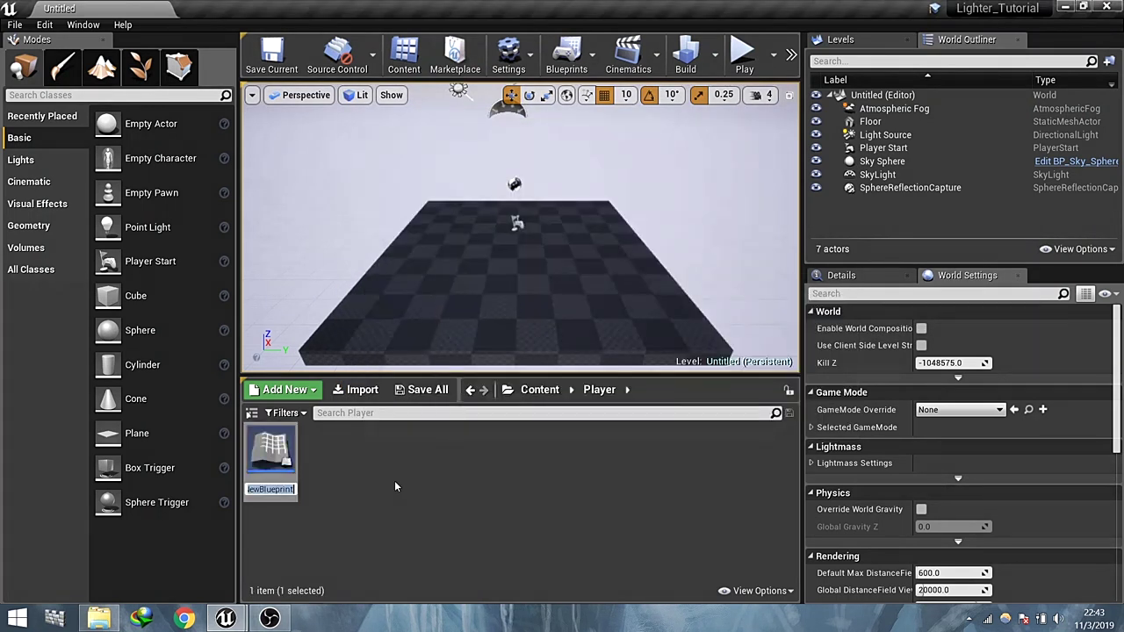
pyautogui.write('GM_Player')
pyautogui.press('Return')
# Create a Blueprint Class based on Character in the Player folder and name it BP_Player
pyautogui.rightClick(394, 480)
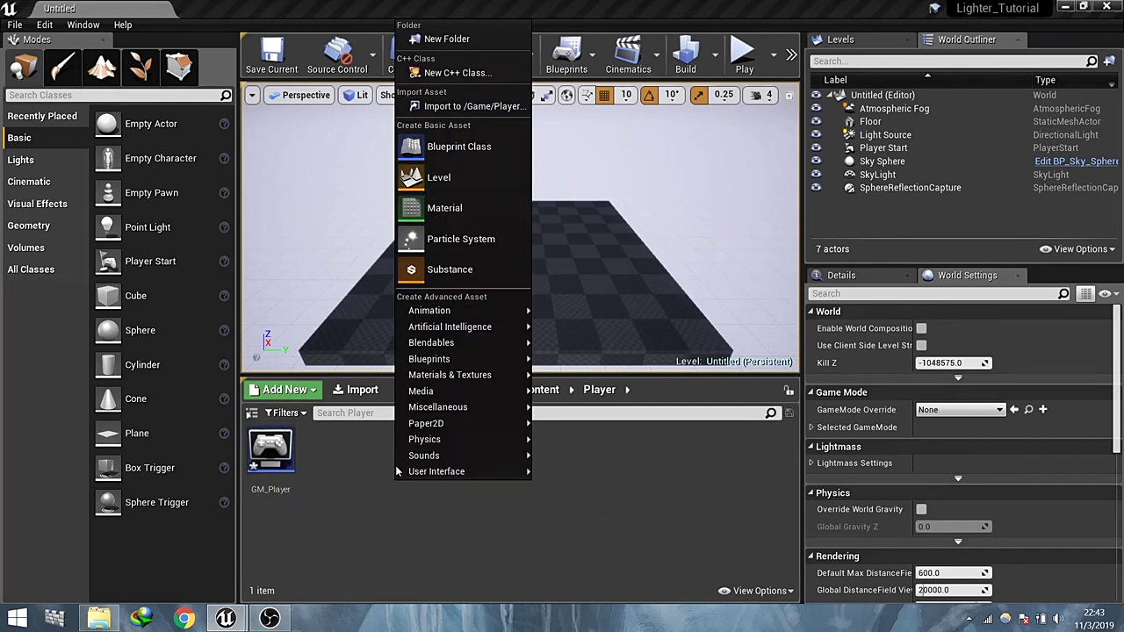
pyautogui.click(448, 148)
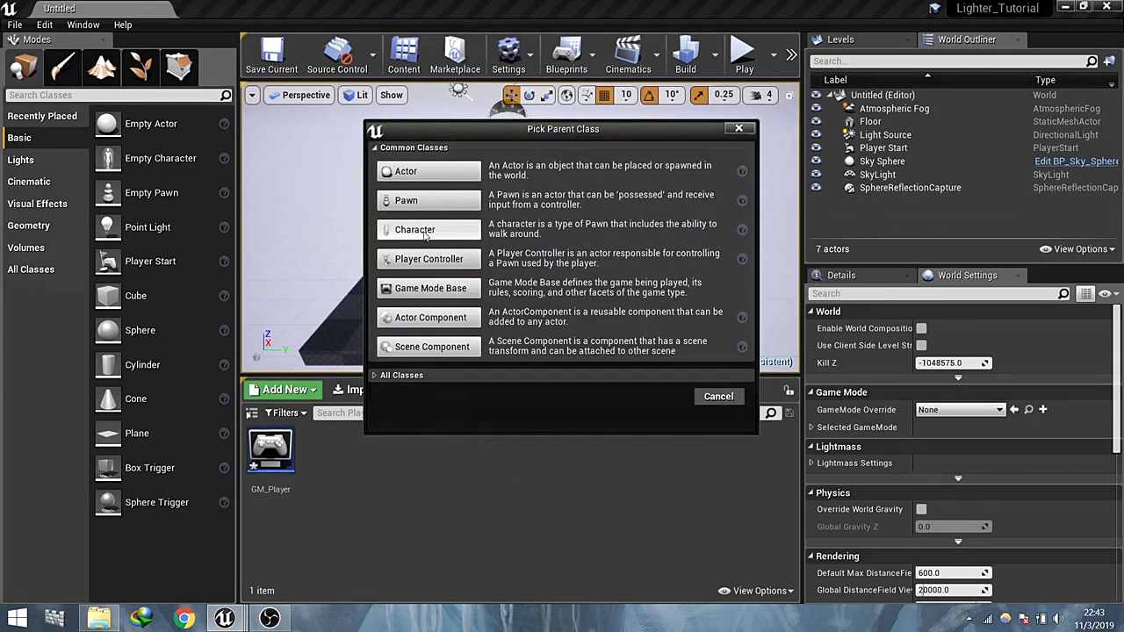
pyautogui.click(425, 232)
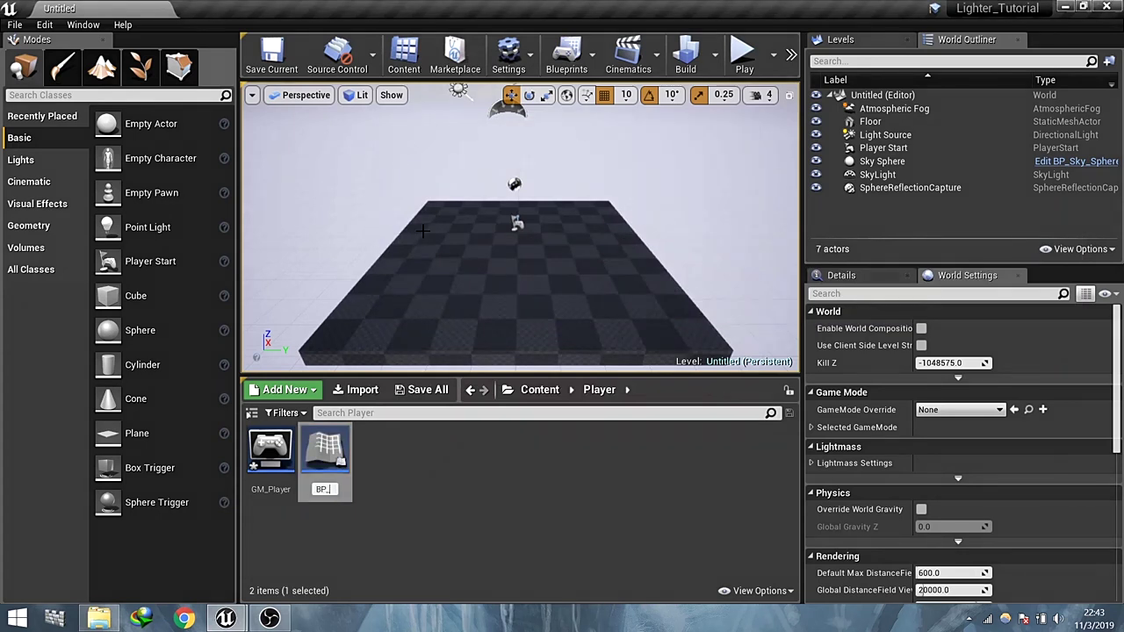
pyautogui.press('Return')
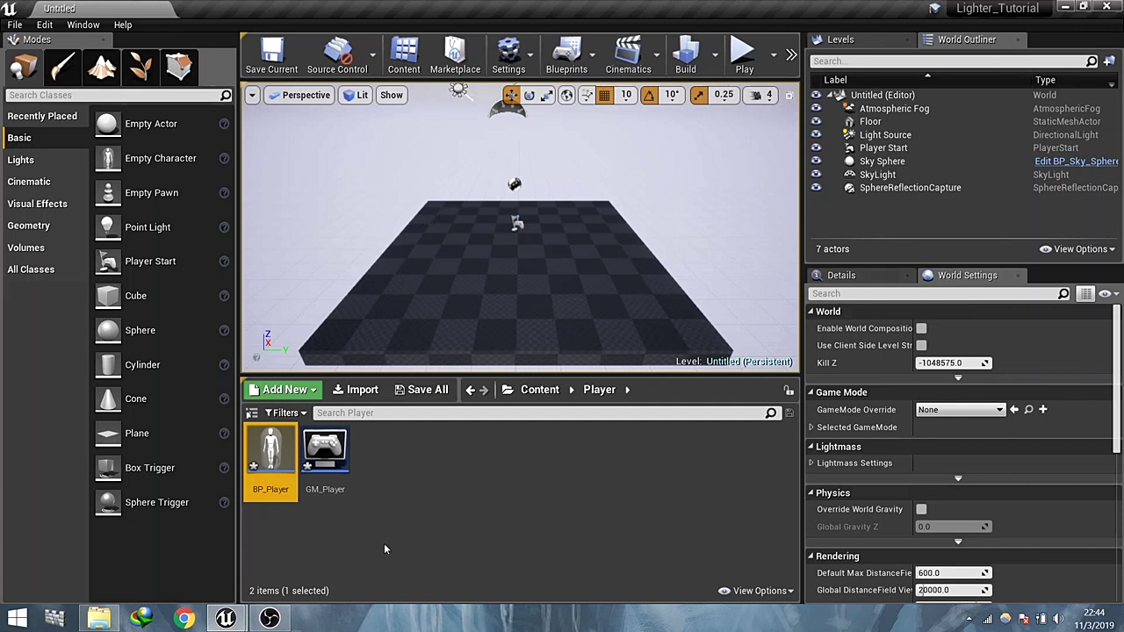
# Set the Default Pawn Class of GM_Player to BP_Player, then compile, save and close the blueprint
pyautogui.doubleClick(324, 465)
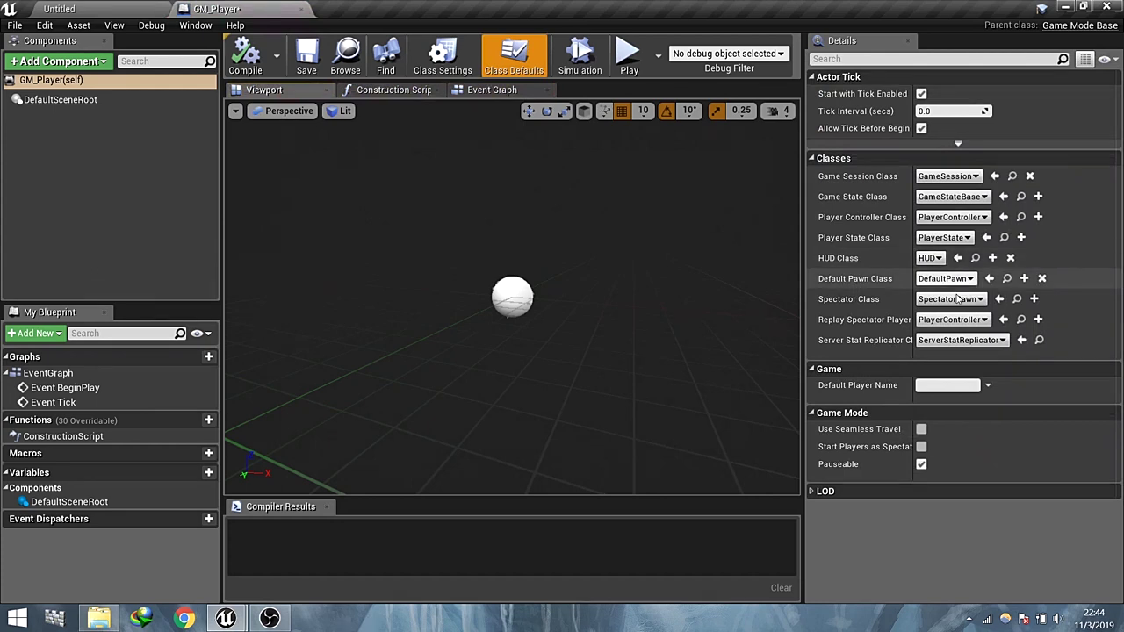
pyautogui.click(947, 280)
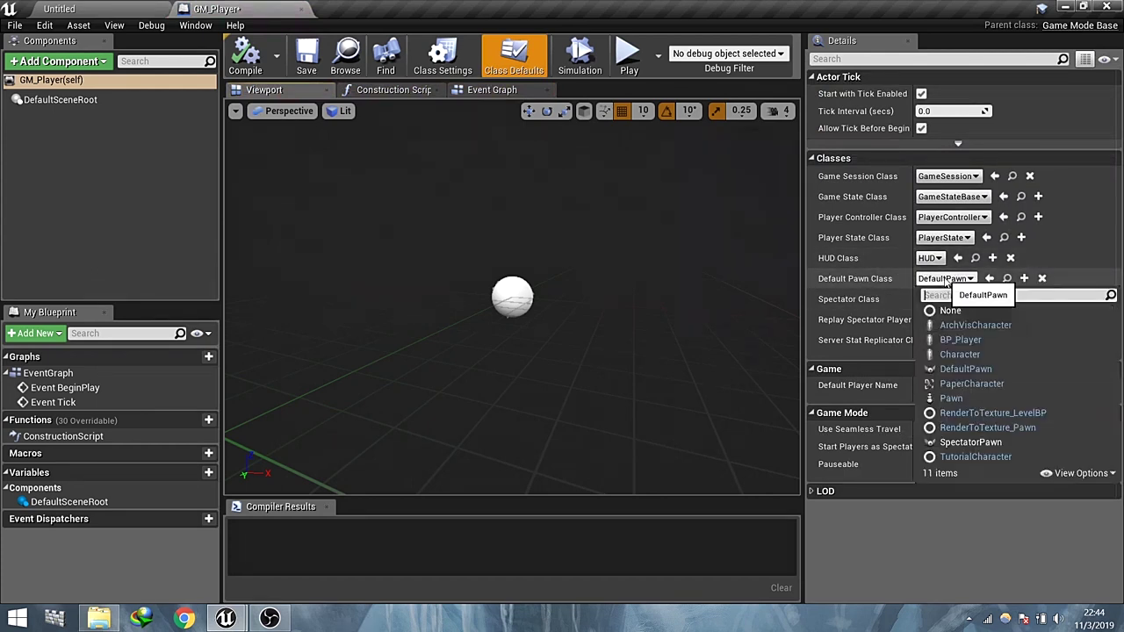
pyautogui.click(960, 340)
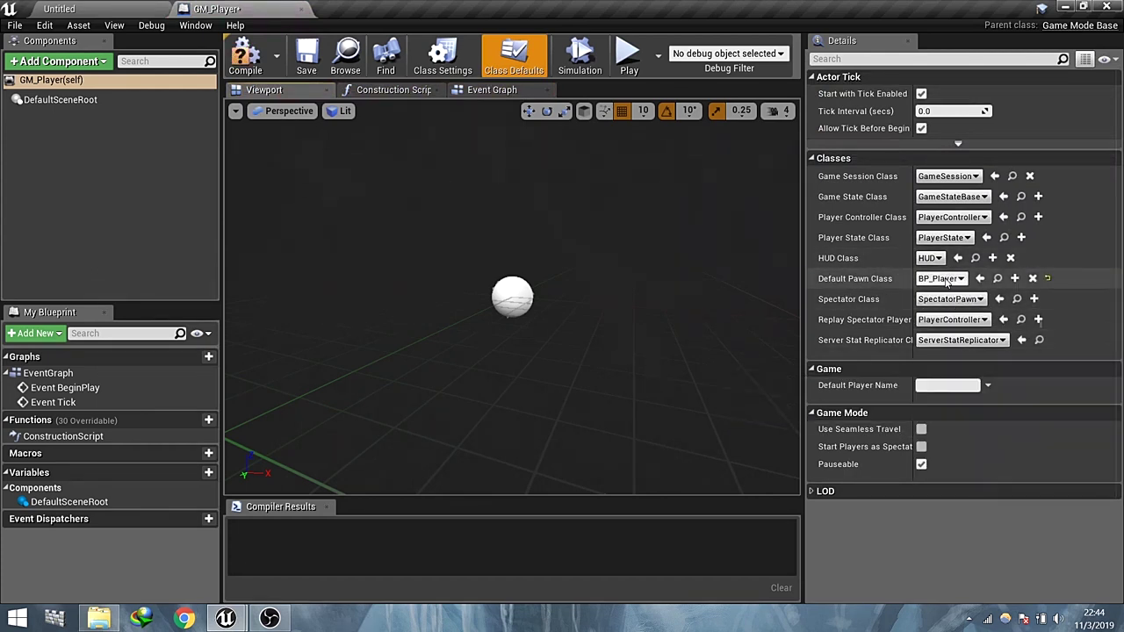
pyautogui.click(245, 53)
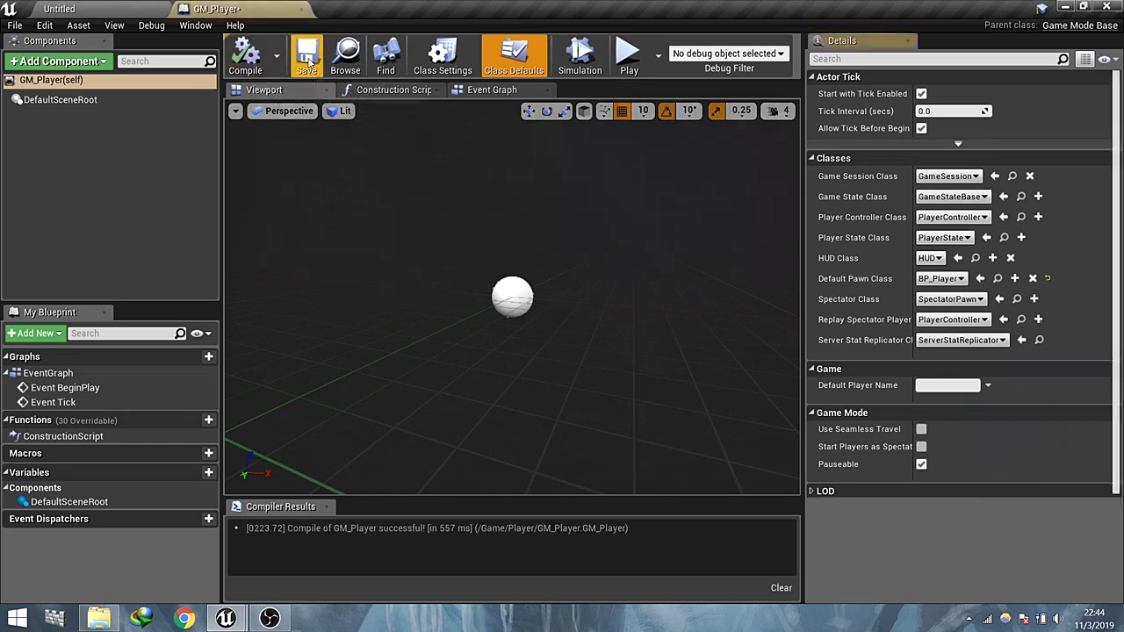
pyautogui.click(295, 10)
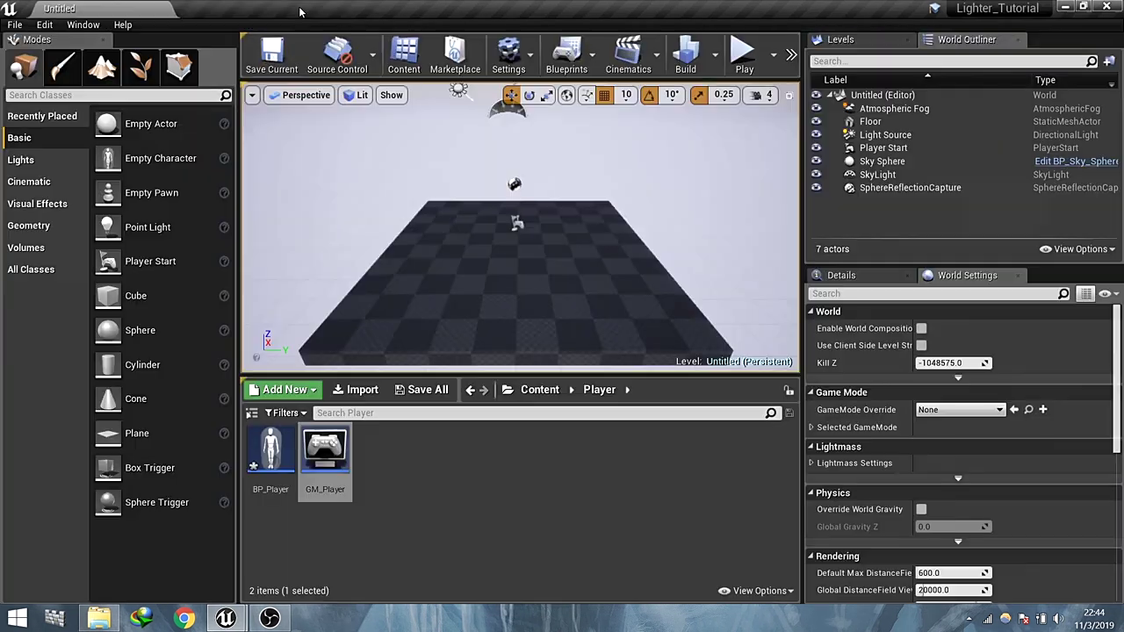
# Set the level's GameMode Override to GM_Player in the World Settings
pyautogui.click(271, 452)
pyautogui.click(959, 409)
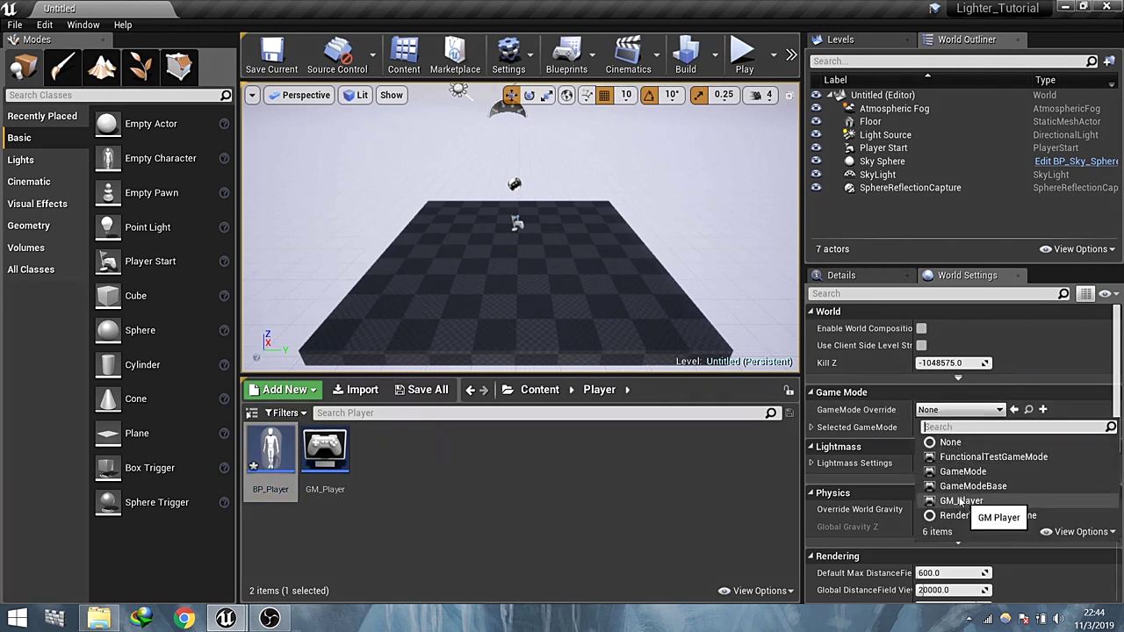
pyautogui.click(853, 277)
pyautogui.click(950, 278)
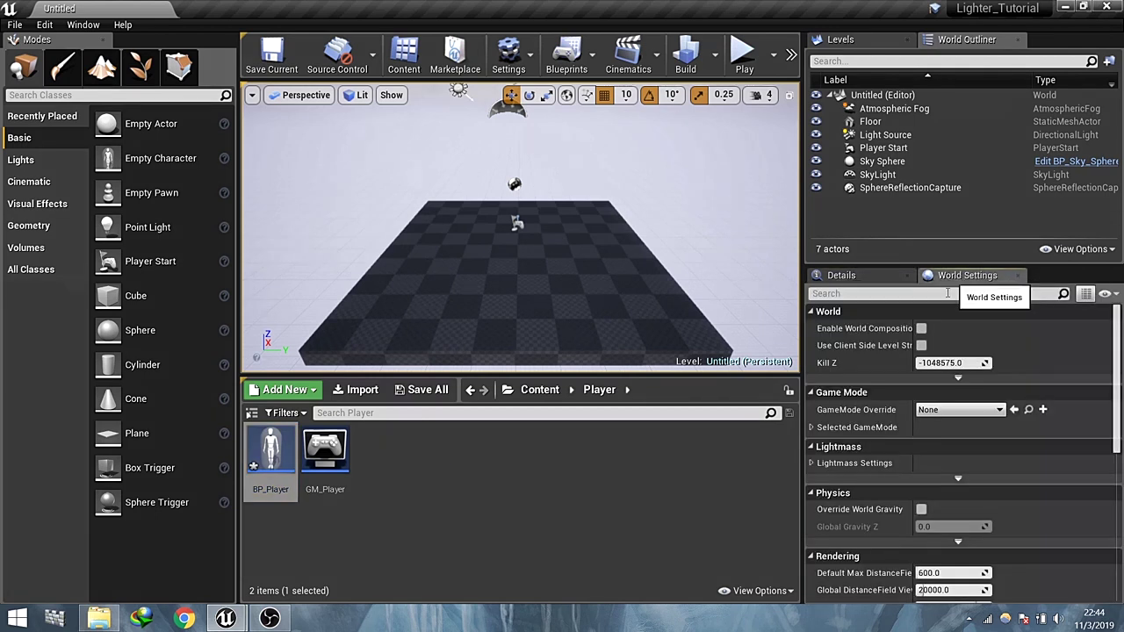
pyautogui.click(959, 409)
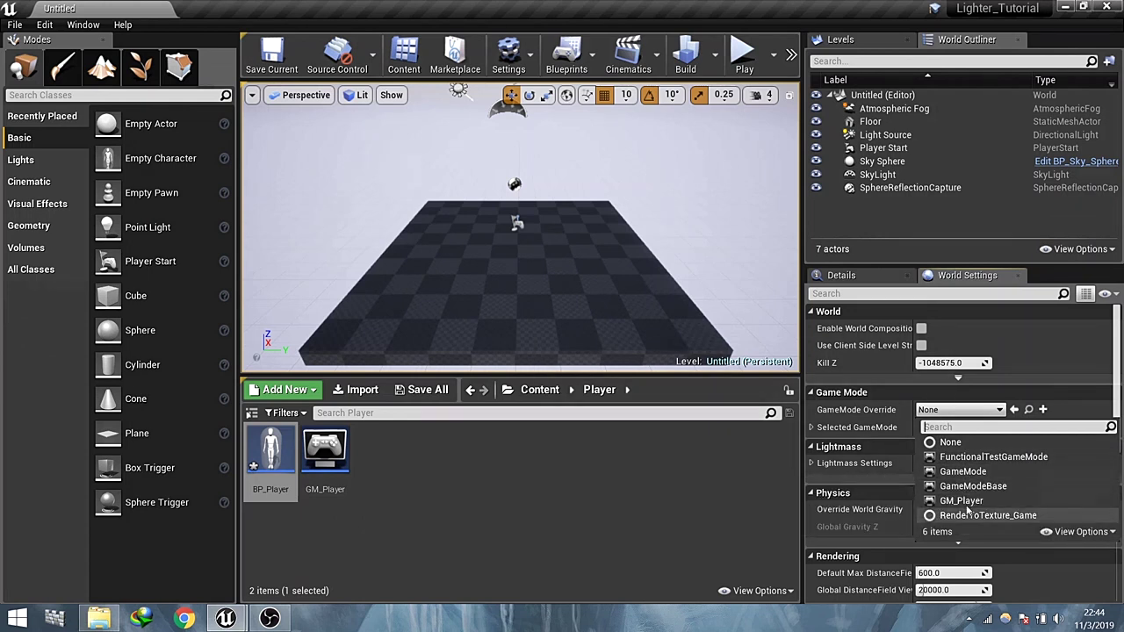
pyautogui.click(962, 501)
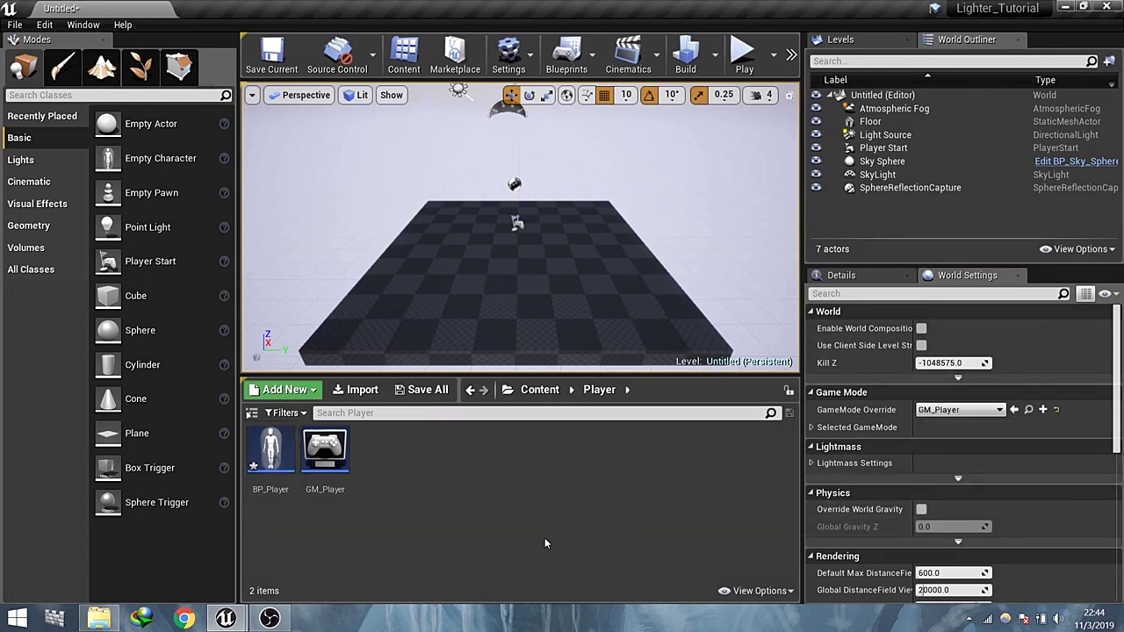
# Open the BP_Player blueprint and add a Spring Arm component with a Camera component attached to it
pyautogui.doubleClick(271, 468)
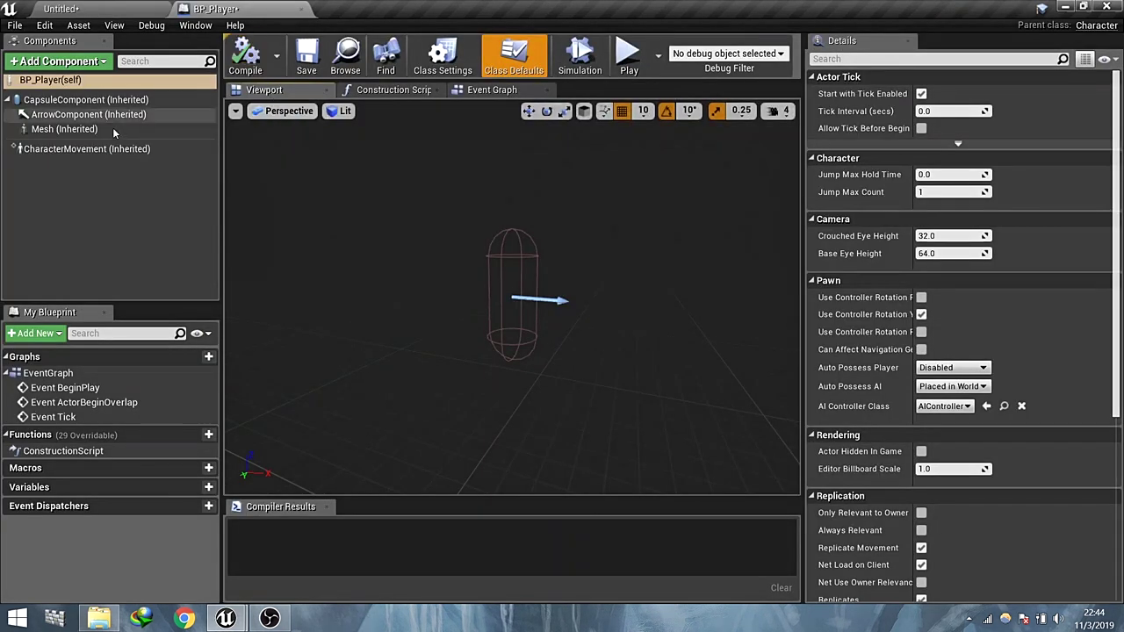
pyautogui.click(74, 63)
pyautogui.write('spr')
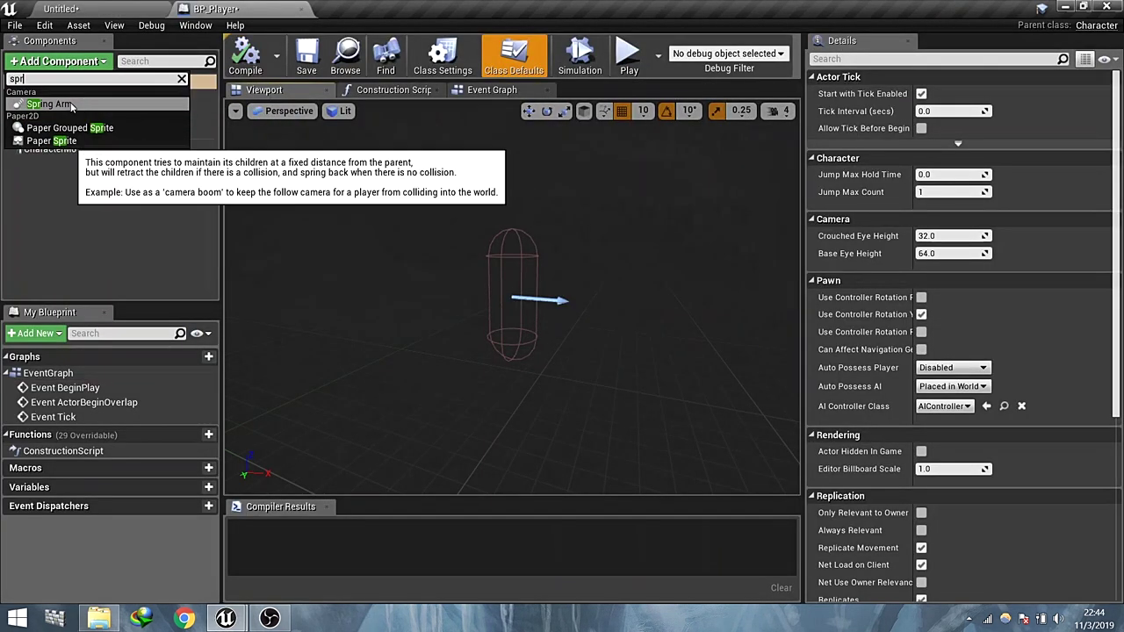
pyautogui.click(71, 104)
pyautogui.click(62, 61)
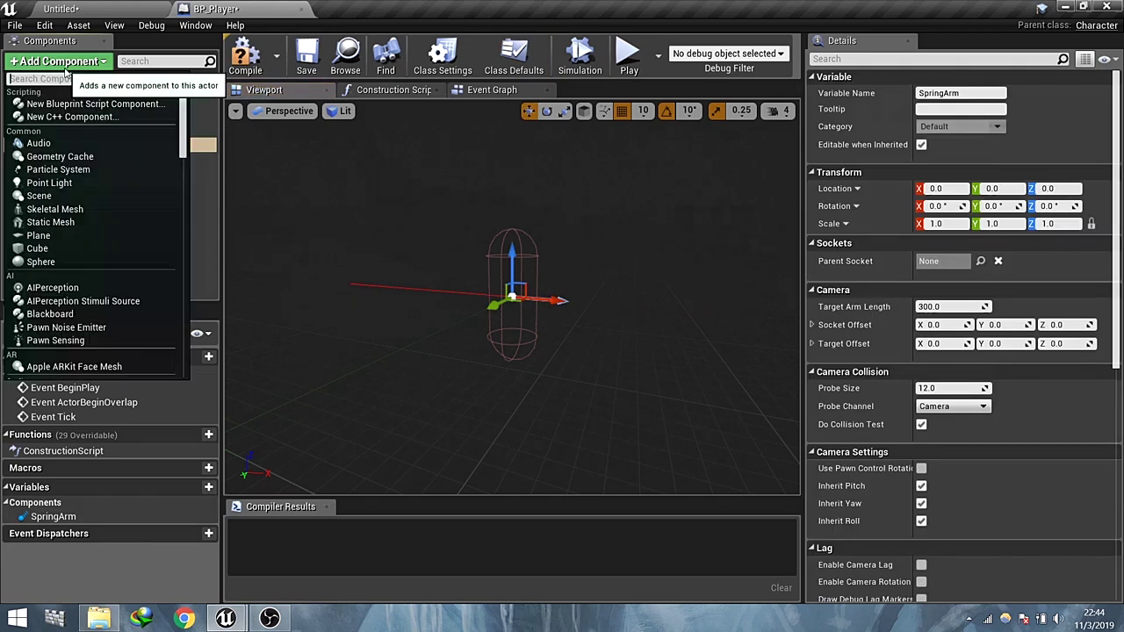
pyautogui.write('came')
pyautogui.click(44, 104)
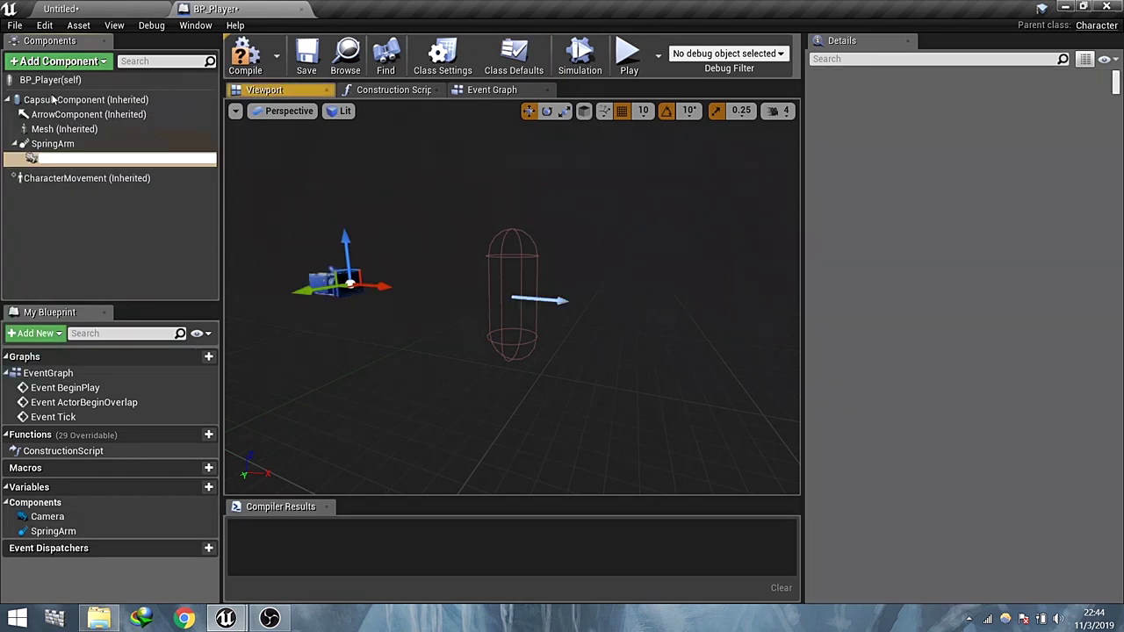
# Add a Scene component to BP_Player and parent it directly to the CapsuleComponent
pyautogui.click(65, 69)
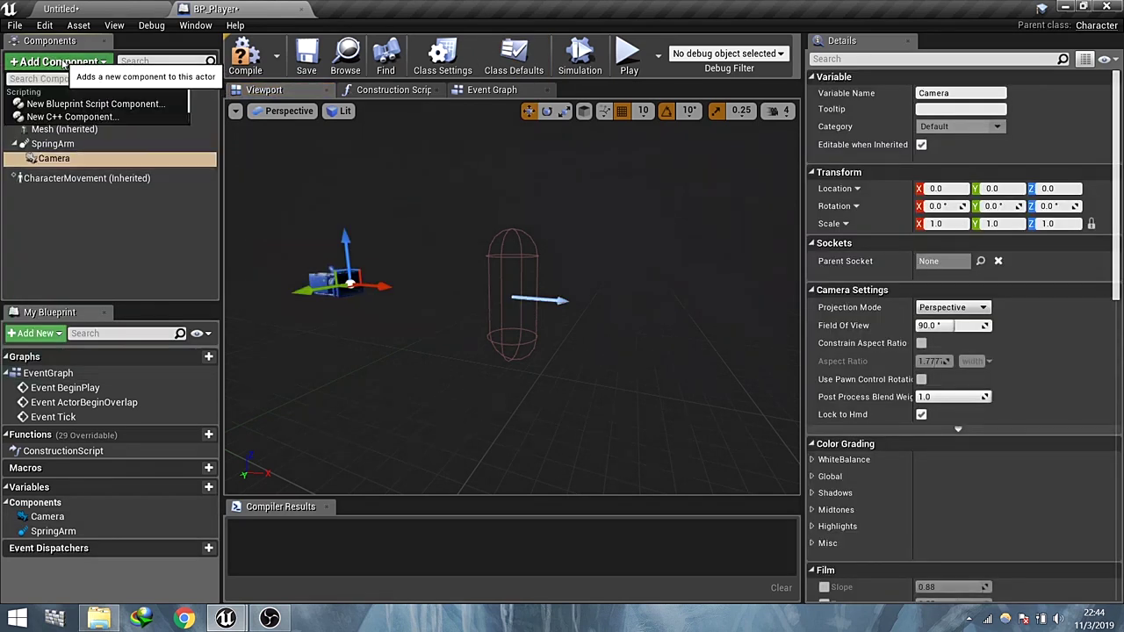
pyautogui.write('scen')
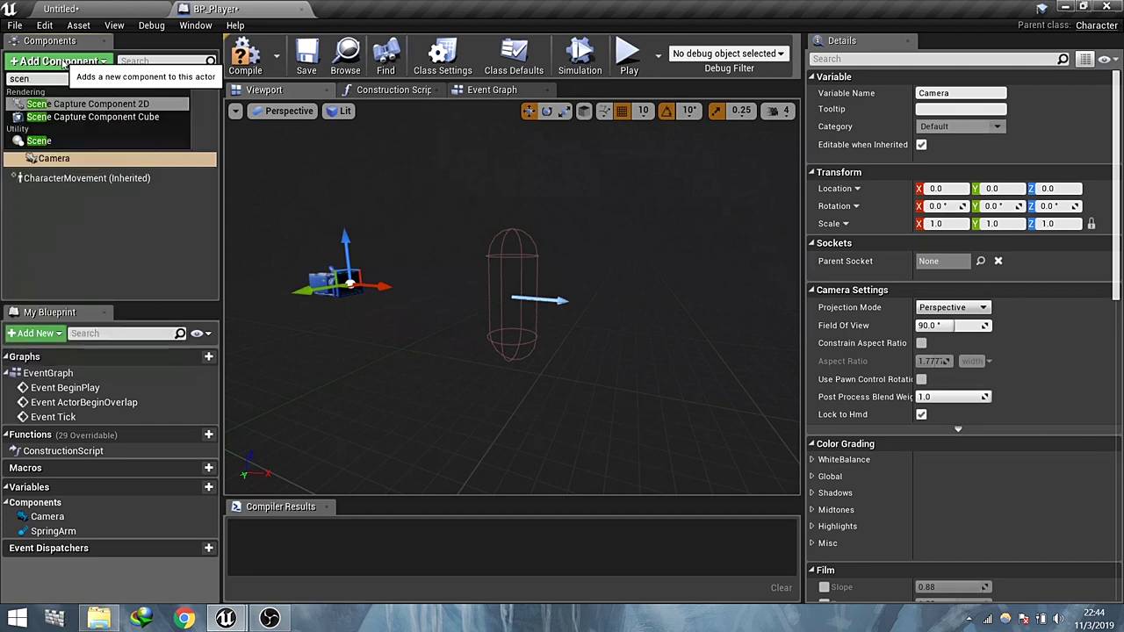
pyautogui.click(39, 141)
pyautogui.click(56, 228)
pyautogui.click(55, 170)
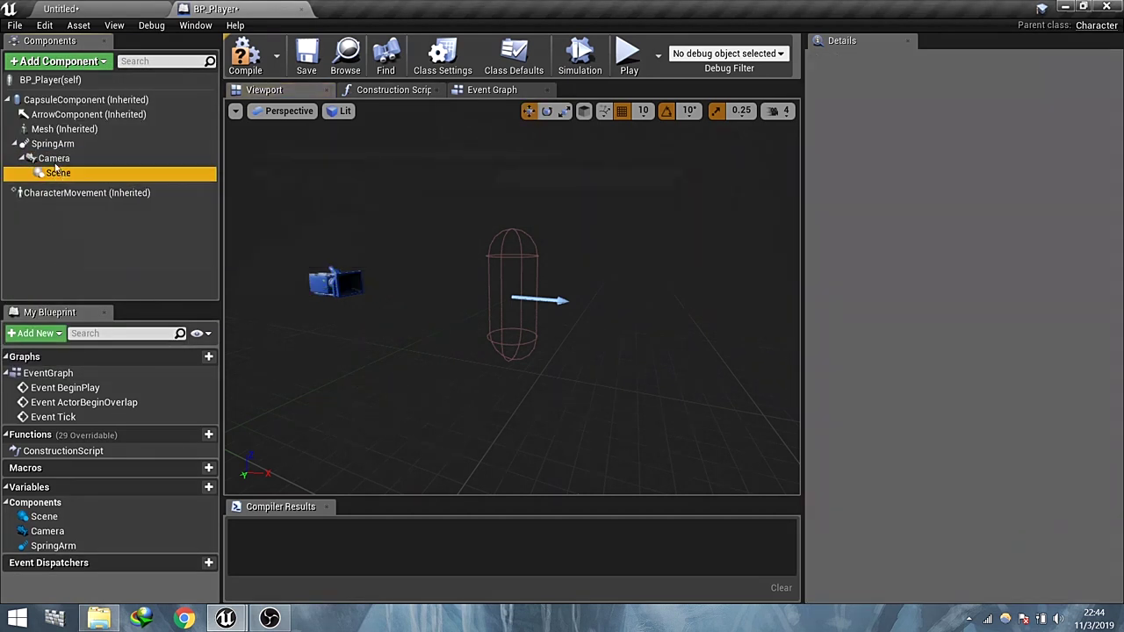
pyautogui.moveTo(56, 165); pyautogui.dragTo(52, 102)
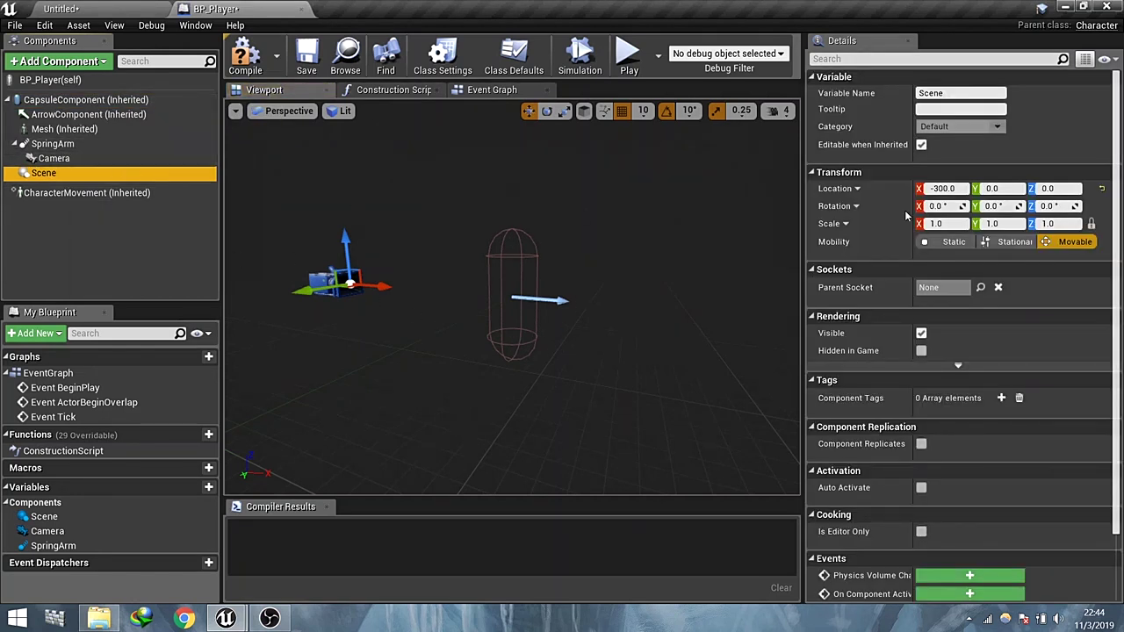
# Reset the Scene component's location to the default and set its scale to 10 on the X, Y and Z axes
pyautogui.click(1102, 188)
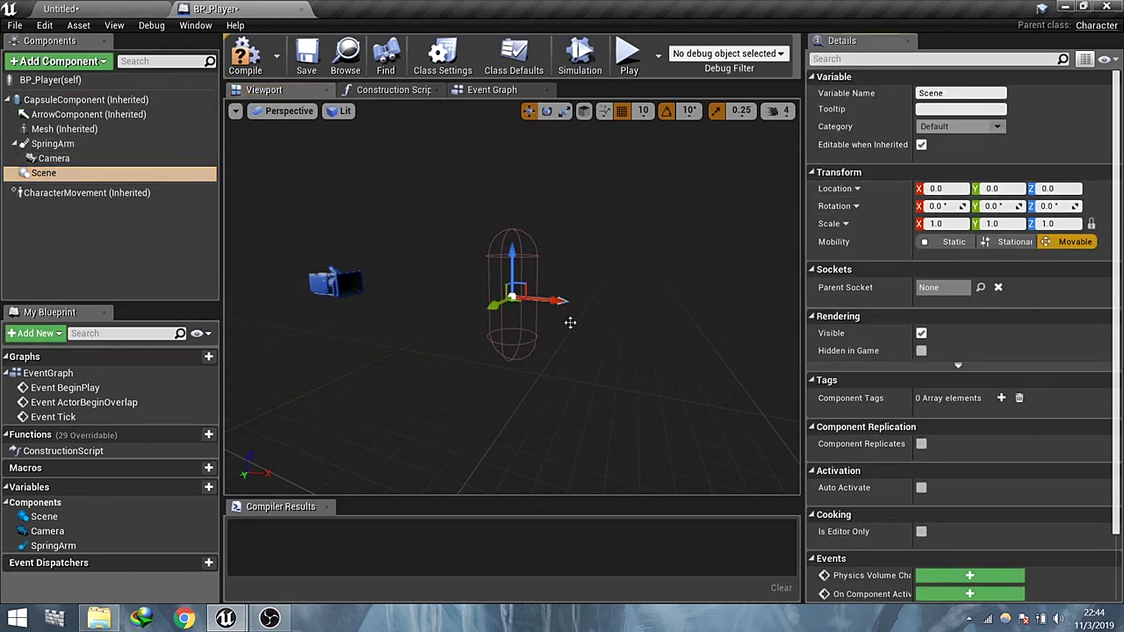
pyautogui.moveTo(655, 435); pyautogui.dragTo(661, 325)
pyautogui.click(954, 224)
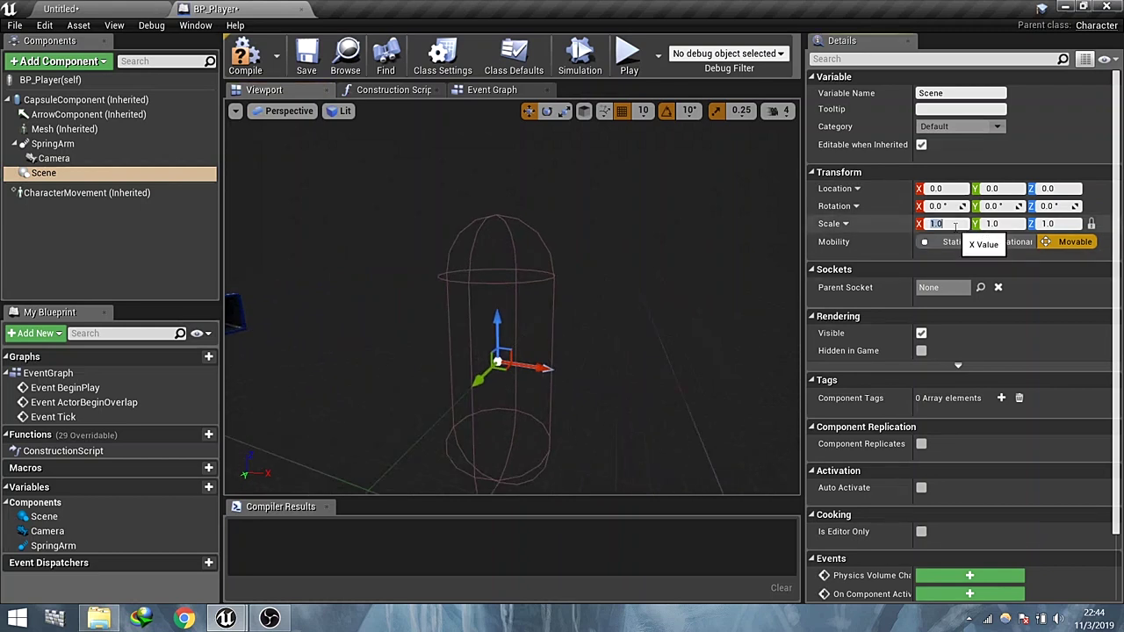
pyautogui.press('Return')
# In the Event Graph, add a Spawn Actor from Class node after Event BeginPlay with its class set to BP_Interative_Lighter
pyautogui.click(485, 91)
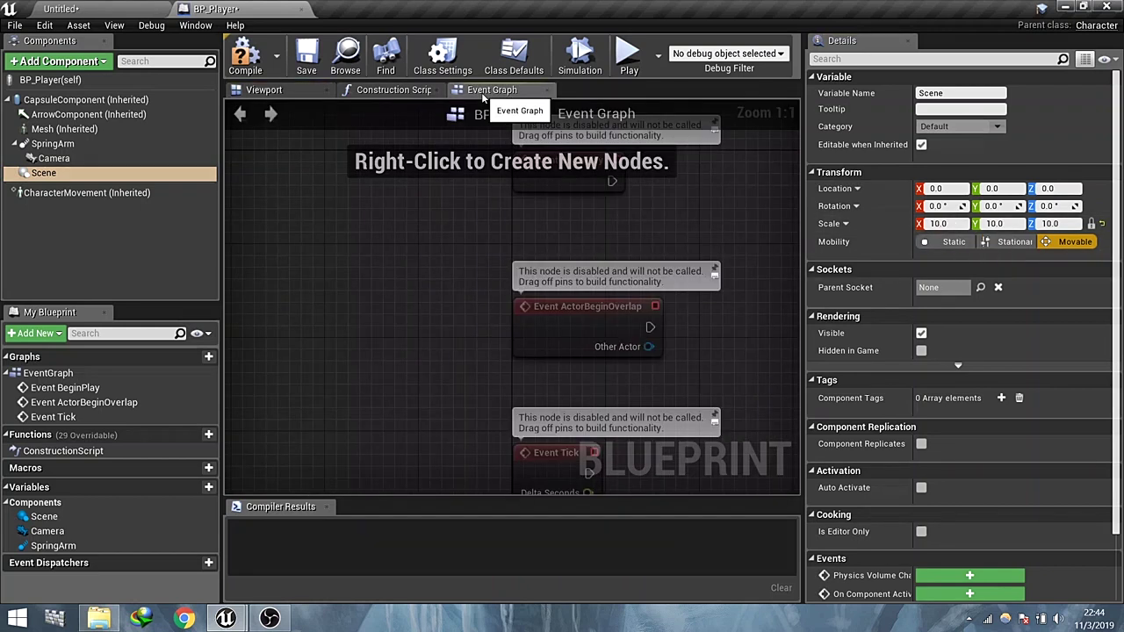
pyautogui.moveTo(439, 228); pyautogui.dragTo(586, 224)
pyautogui.write('spawn ac')
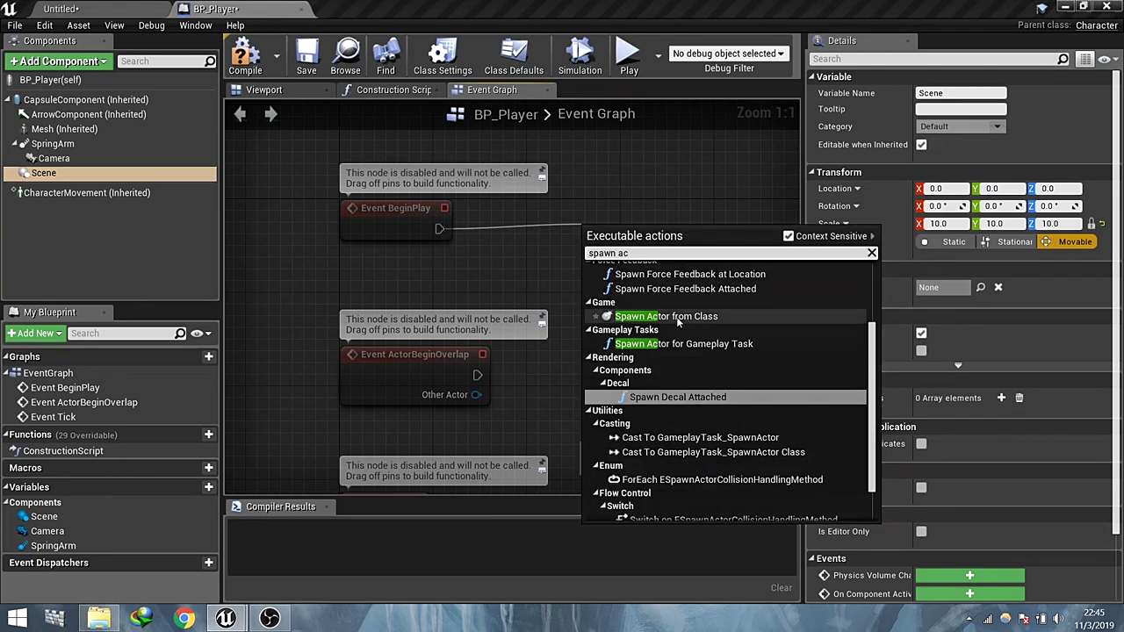
pyautogui.click(677, 318)
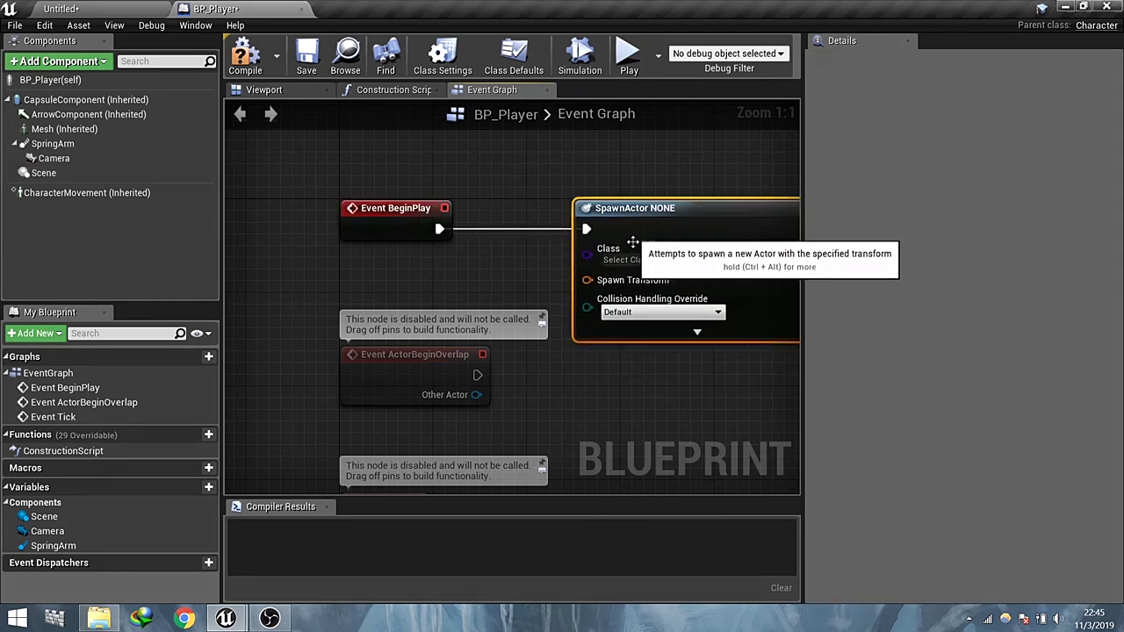
pyautogui.click(631, 260)
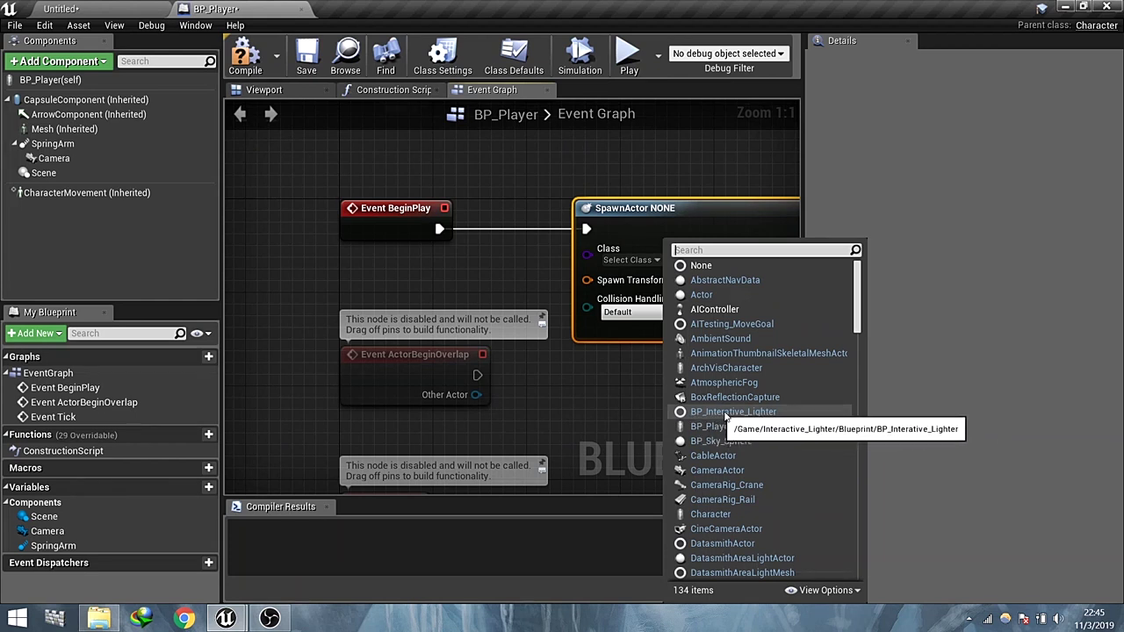
pyautogui.click(761, 413)
# Delete the disabled Event ActorBeginOverlap and Event Tick nodes from the graph
pyautogui.moveTo(325, 369); pyautogui.dragTo(364, 333, button='right')
pyautogui.moveTo(364, 334); pyautogui.dragTo(480, 476)
pyautogui.scroll(-2, 481, 399)
pyautogui.press('Delete')
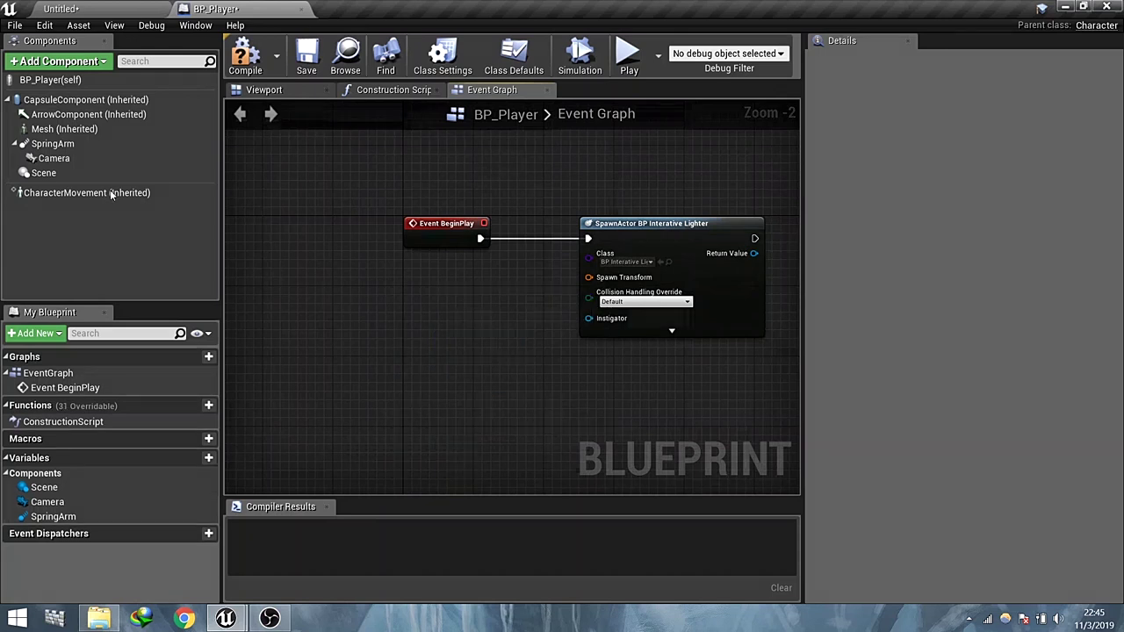
# Feed the Scene component's GetWorldTransform into the SpawnActor node's Spawn Transform and arrange the connected nodes neatly
pyautogui.moveTo(43, 172); pyautogui.dragTo(384, 294)
pyautogui.write('transform')
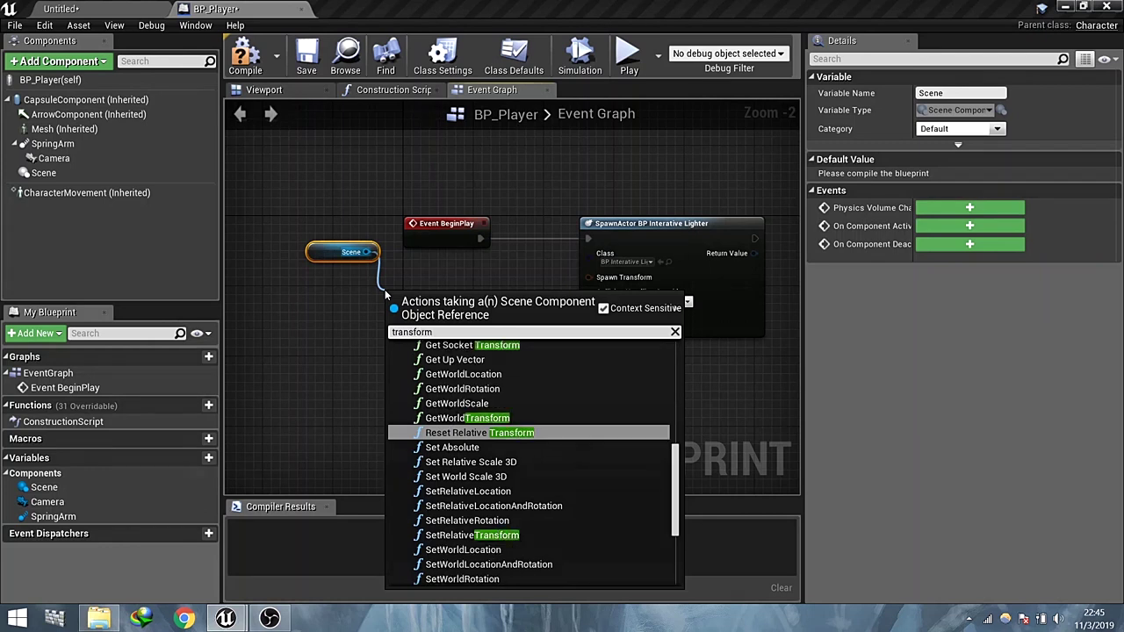
pyautogui.click(468, 418)
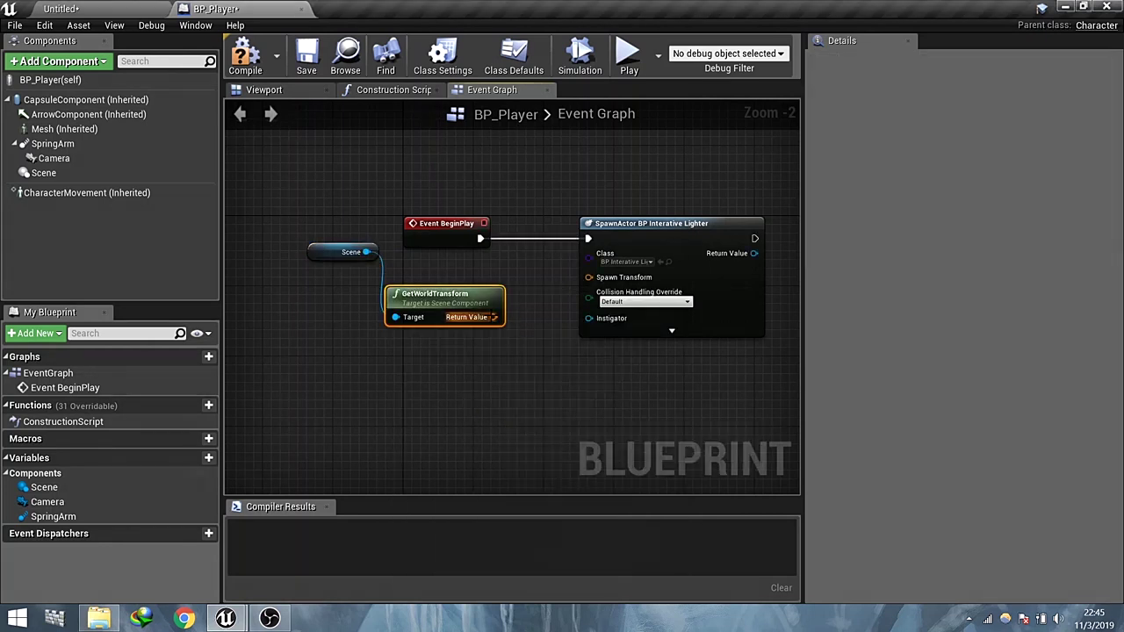
pyautogui.moveTo(494, 317); pyautogui.dragTo(589, 277)
pyautogui.moveTo(441, 290); pyautogui.dragTo(459, 273)
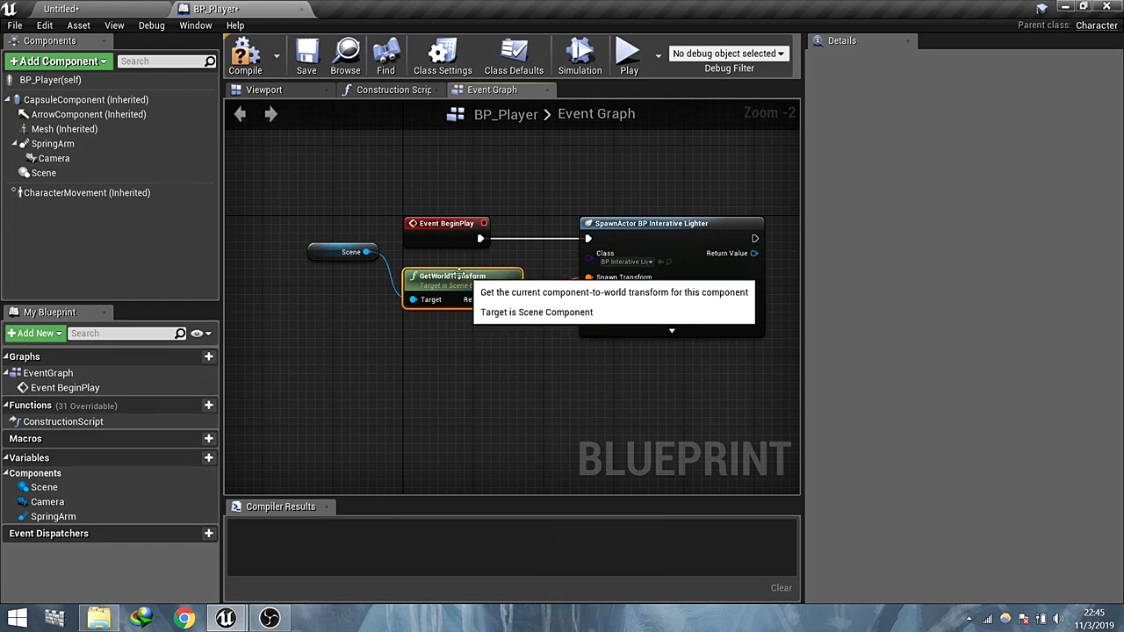
pyautogui.moveTo(330, 254); pyautogui.dragTo(338, 280)
pyautogui.moveTo(655, 224); pyautogui.dragTo(619, 224)
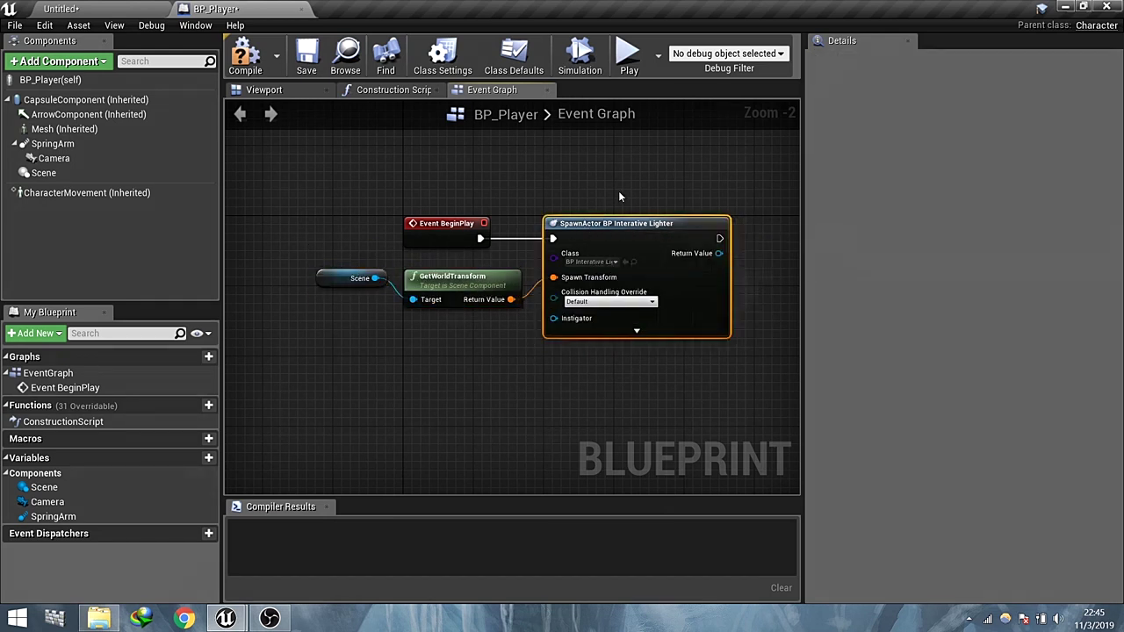
# Promote the SpawnActor node's Return Value to a variable named Lighter
pyautogui.moveTo(619, 196); pyautogui.dragTo(398, 197, button='right')
pyautogui.moveTo(573, 278); pyautogui.dragTo(575, 280)
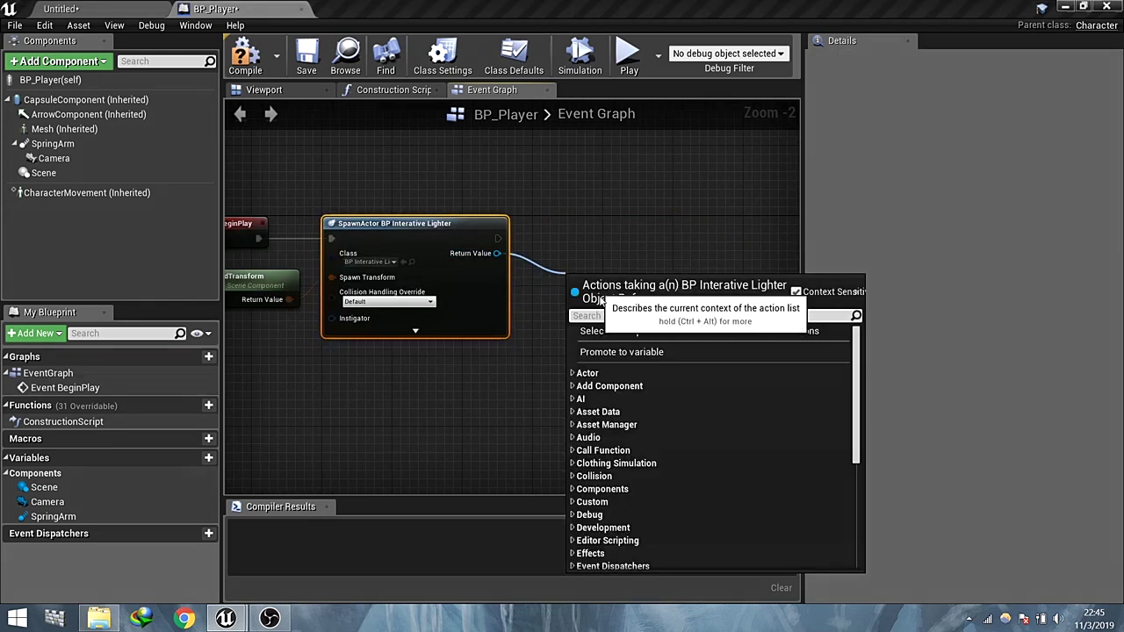
pyautogui.click(615, 350)
pyautogui.write('Li')
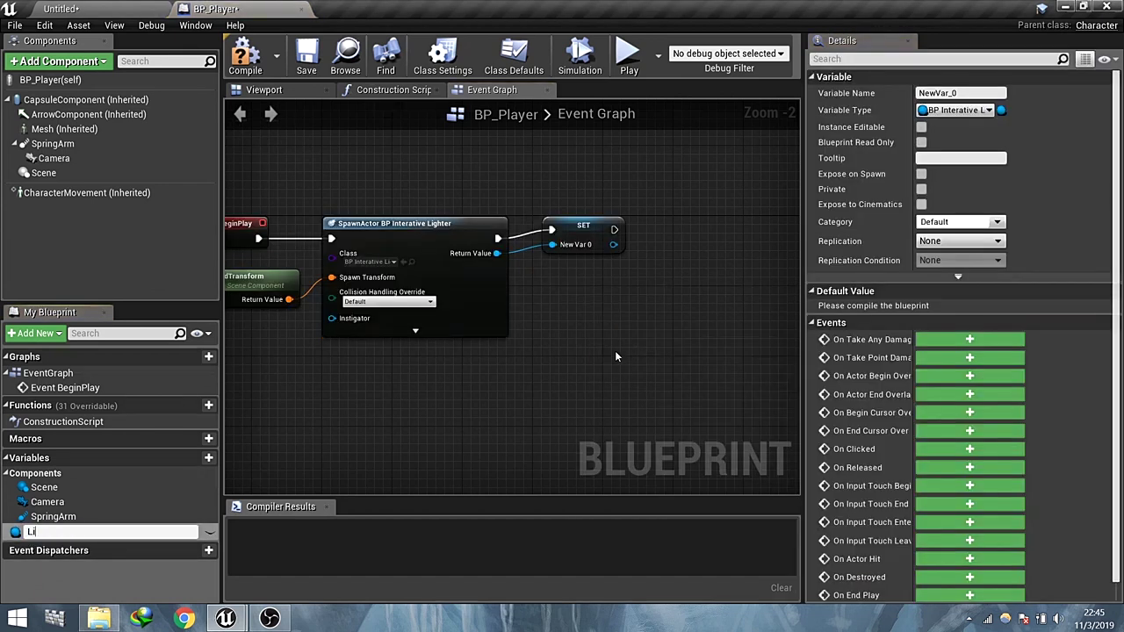
pyautogui.write('ghter')
pyautogui.press('Return')
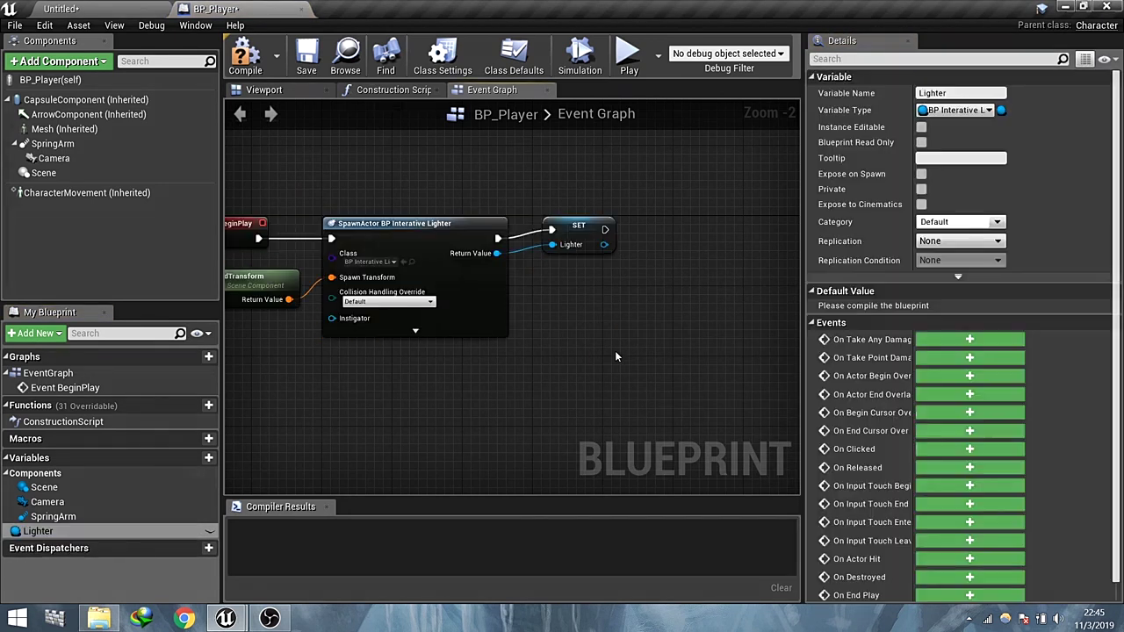
# Add an AttachToActor node following the Lighter SET node, with Lighter as its target
pyautogui.click(581, 242)
pyautogui.moveTo(604, 254); pyautogui.dragTo(677, 281)
pyautogui.write('attach')
pyautogui.press('Up')
pyautogui.press('Return')
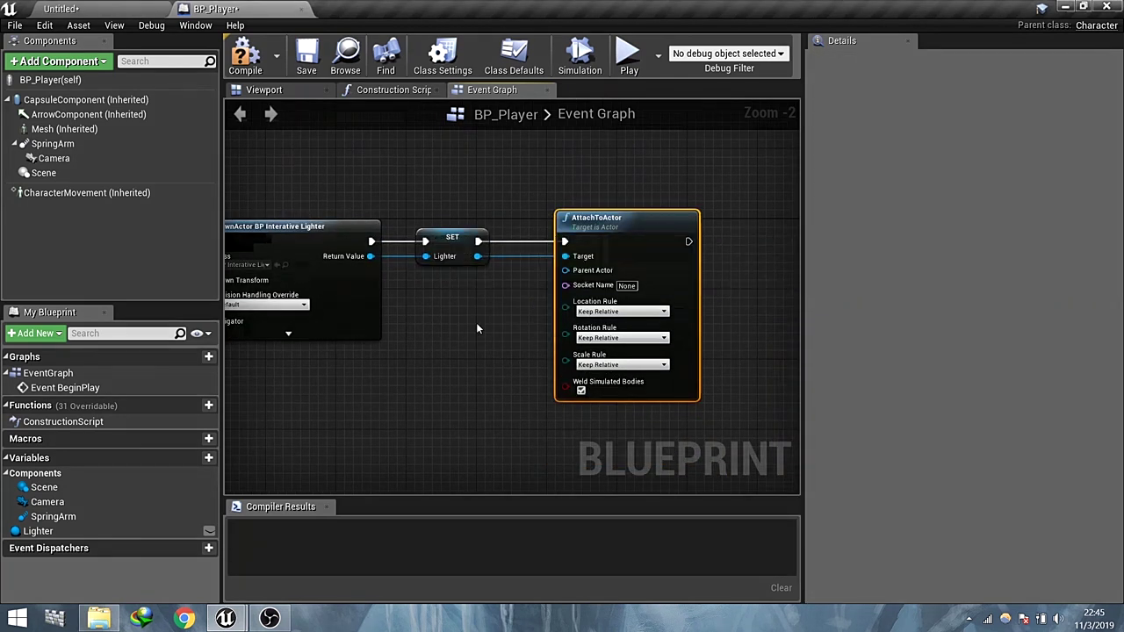
# Connect a Self reference to AttachToActor's Parent Actor and set its Location Rule to Keep World
pyautogui.rightClick(477, 327)
pyautogui.write('self')
pyautogui.press('Escape')
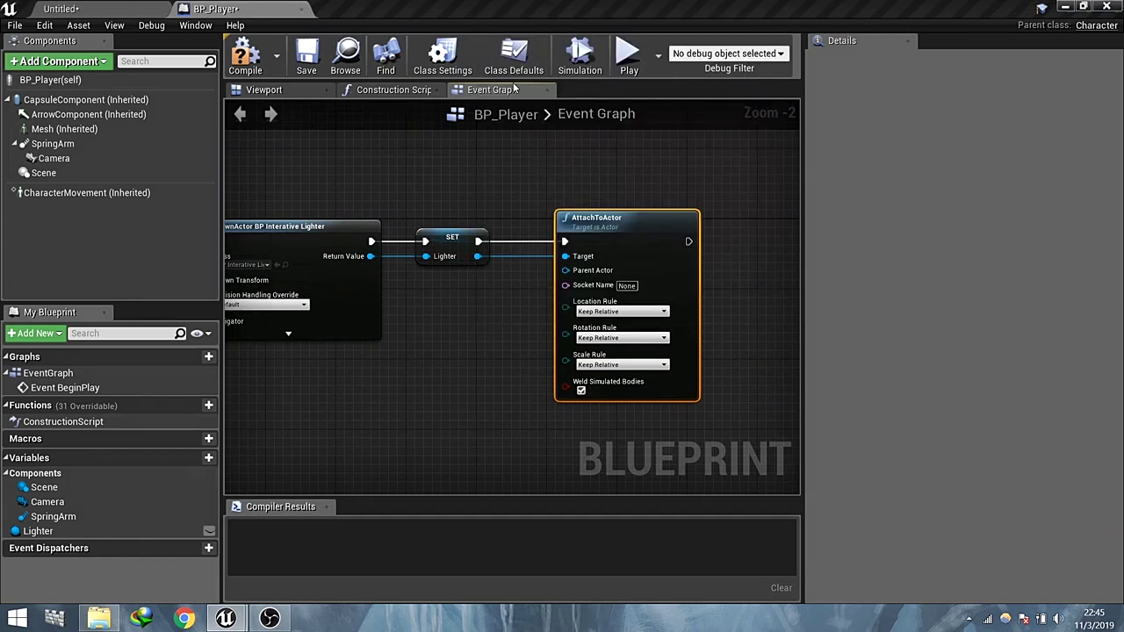
pyautogui.moveTo(491, 335); pyautogui.dragTo(566, 271)
pyautogui.click(619, 312)
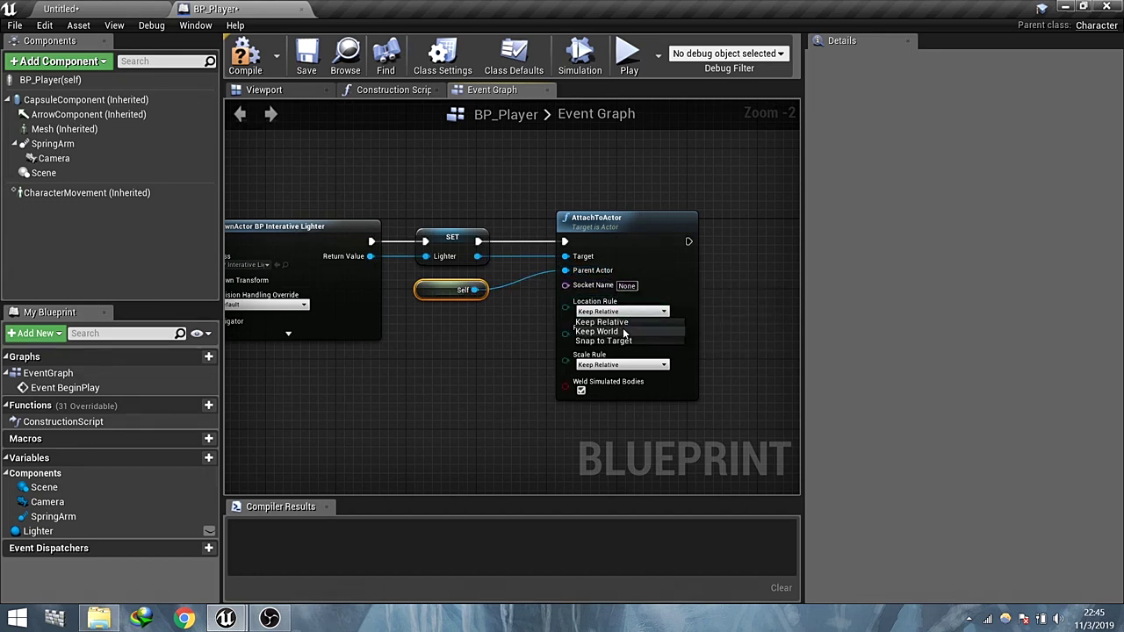
pyautogui.click(601, 332)
pyautogui.moveTo(426, 365); pyautogui.dragTo(555, 327, button='right')
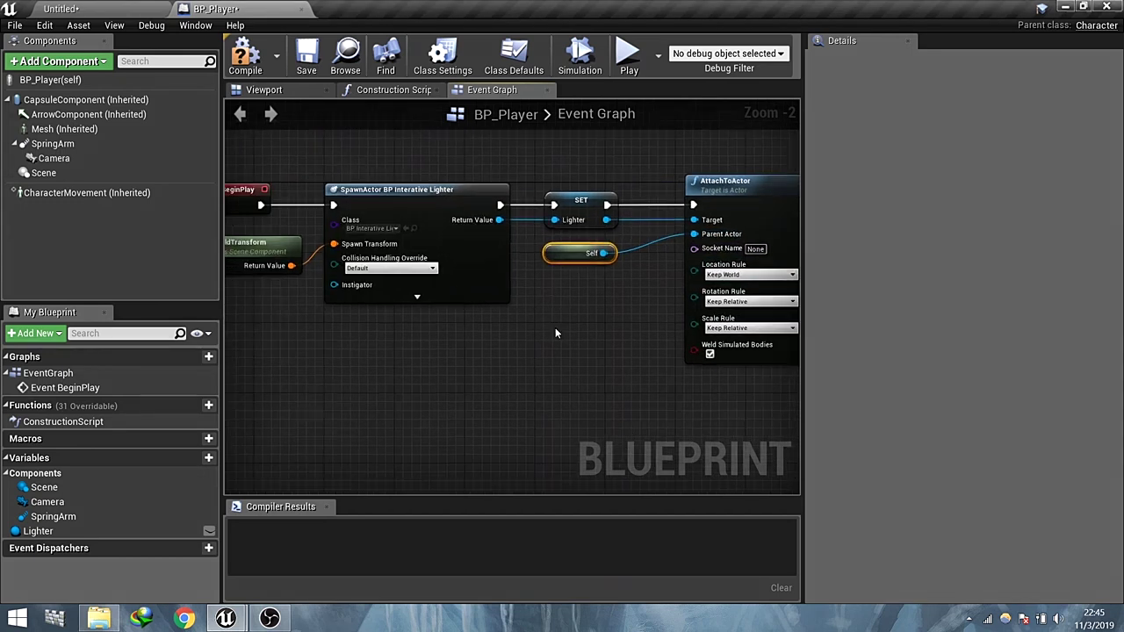
# Add the Move Forward and Move Right input axis events below the BeginPlay chain, spaced one above the other
pyautogui.scroll(-2, 738, 190)
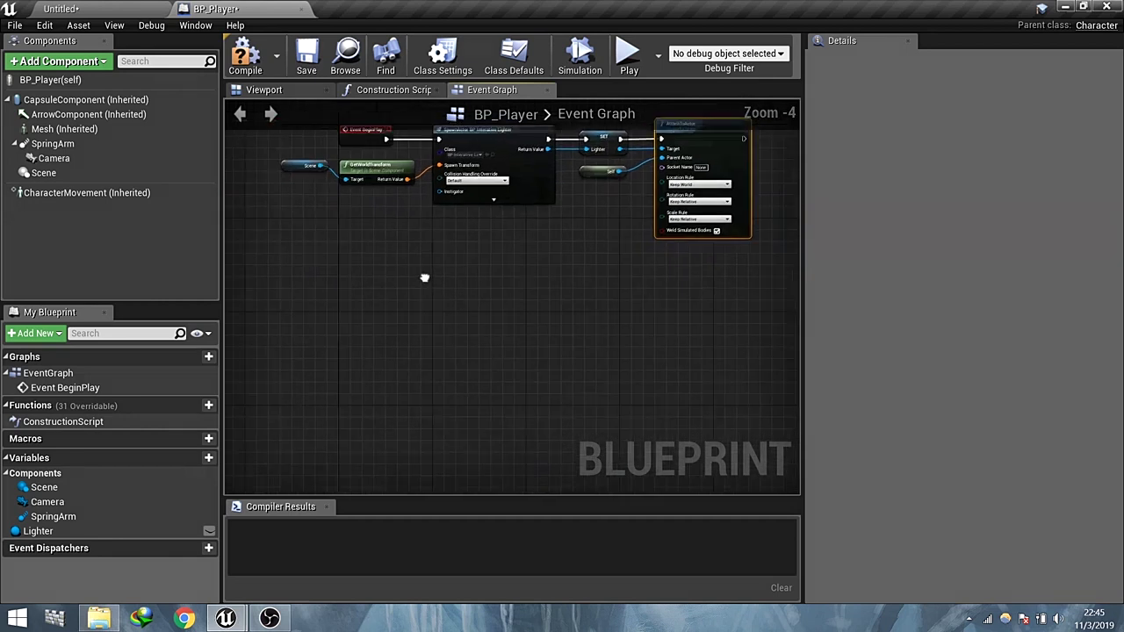
pyautogui.rightClick(390, 315)
pyautogui.write('Movef')
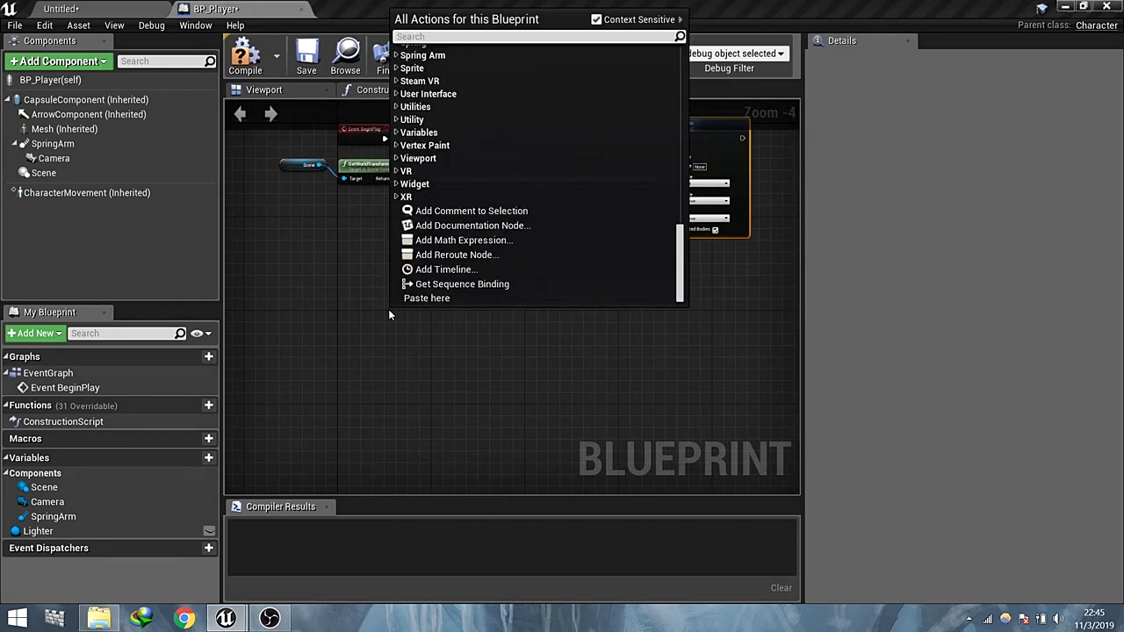
pyautogui.click(460, 78)
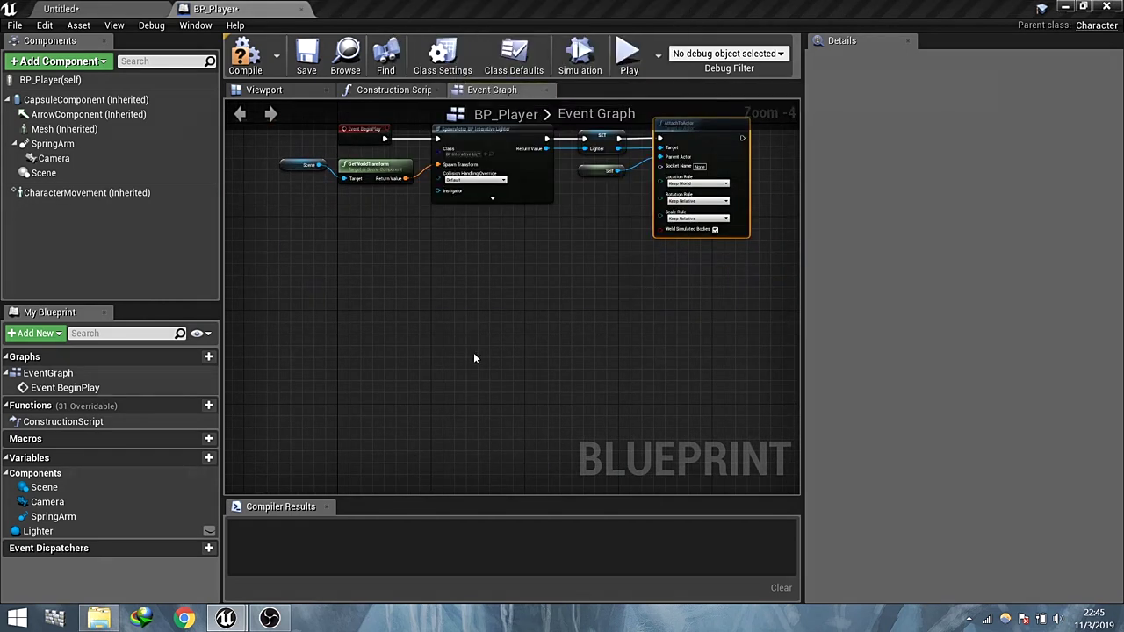
pyautogui.rightClick(433, 365)
pyautogui.write('move Right')
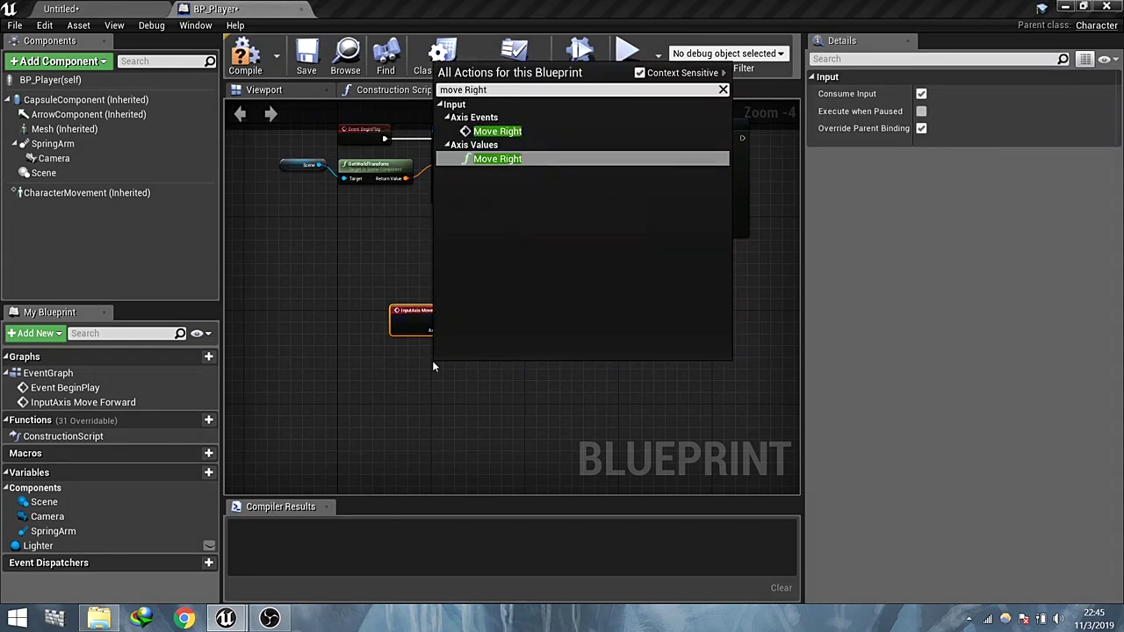
pyautogui.click(497, 130)
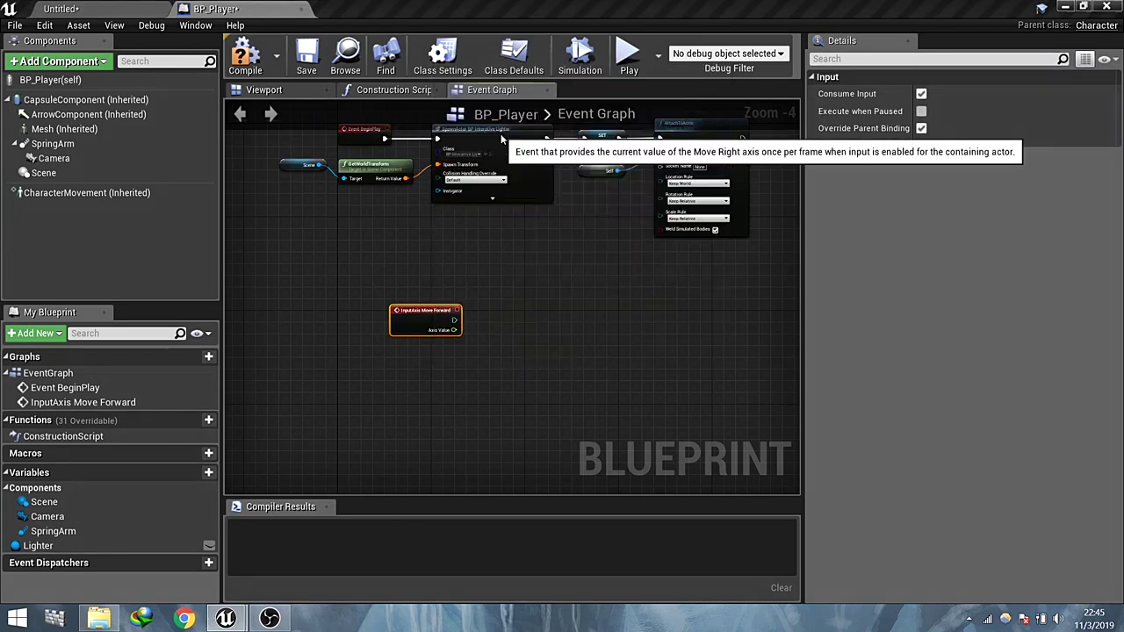
pyautogui.scroll(2, 506, 351)
pyautogui.moveTo(433, 431); pyautogui.dragTo(391, 492)
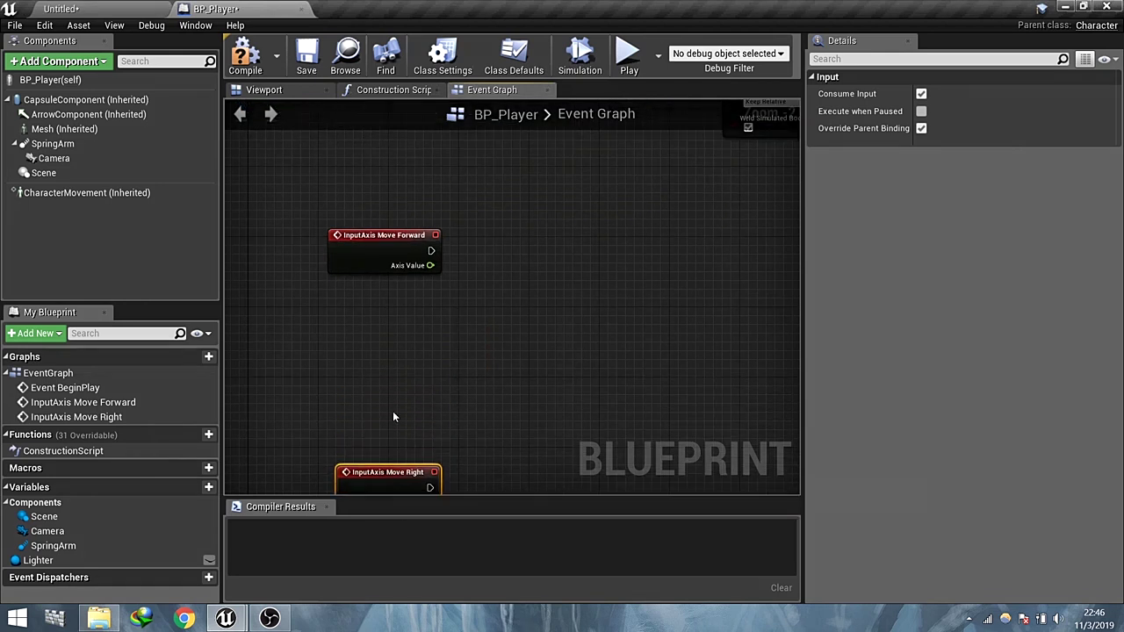
# Add an Add Movement Input node beside the Move Forward event and place a copy of it for Move Right
pyautogui.rightClick(381, 352)
pyautogui.write('add move')
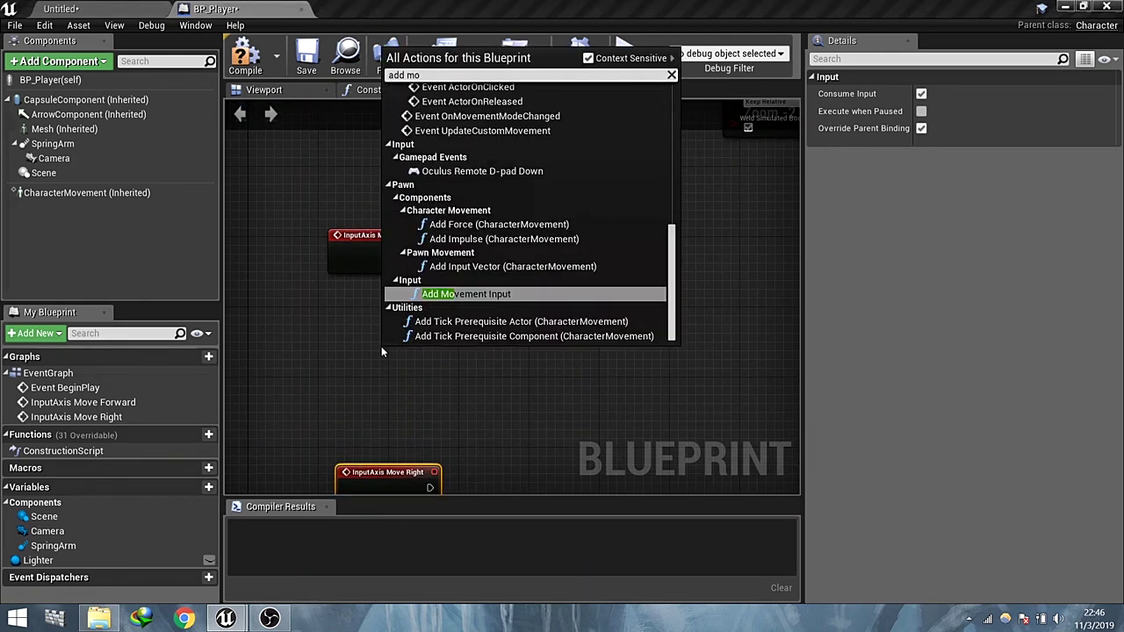
pyautogui.click(465, 295)
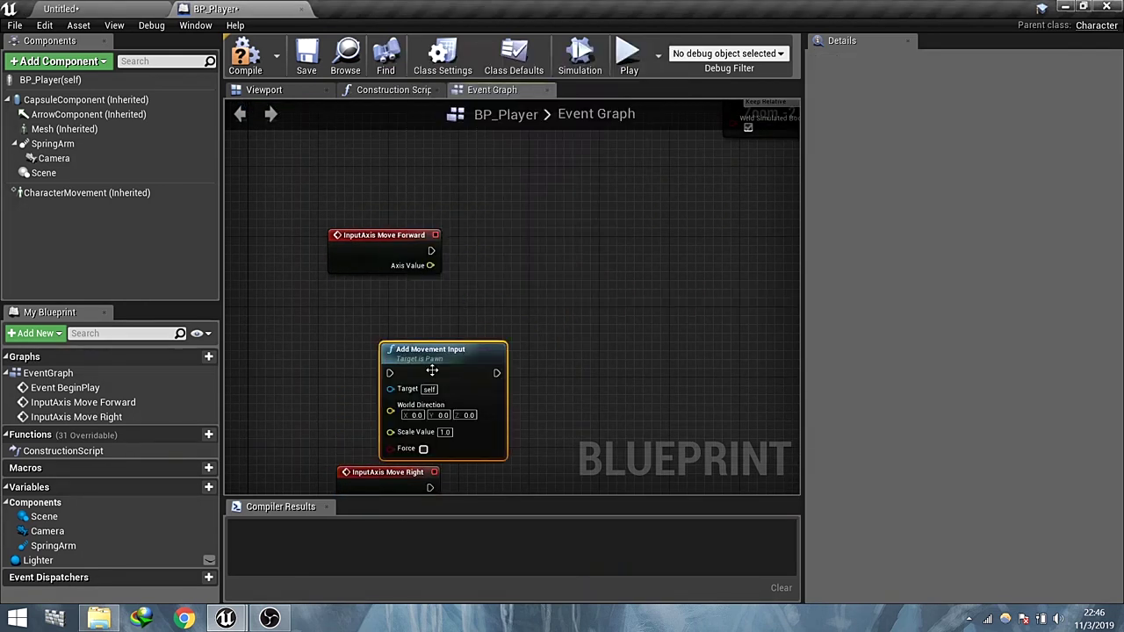
pyautogui.moveTo(431, 404); pyautogui.dragTo(591, 273)
pyautogui.hotkey('ctrl', 'c')
pyautogui.hotkey('ctrl', 'v')
pyautogui.moveTo(578, 368); pyautogui.dragTo(571, 408)
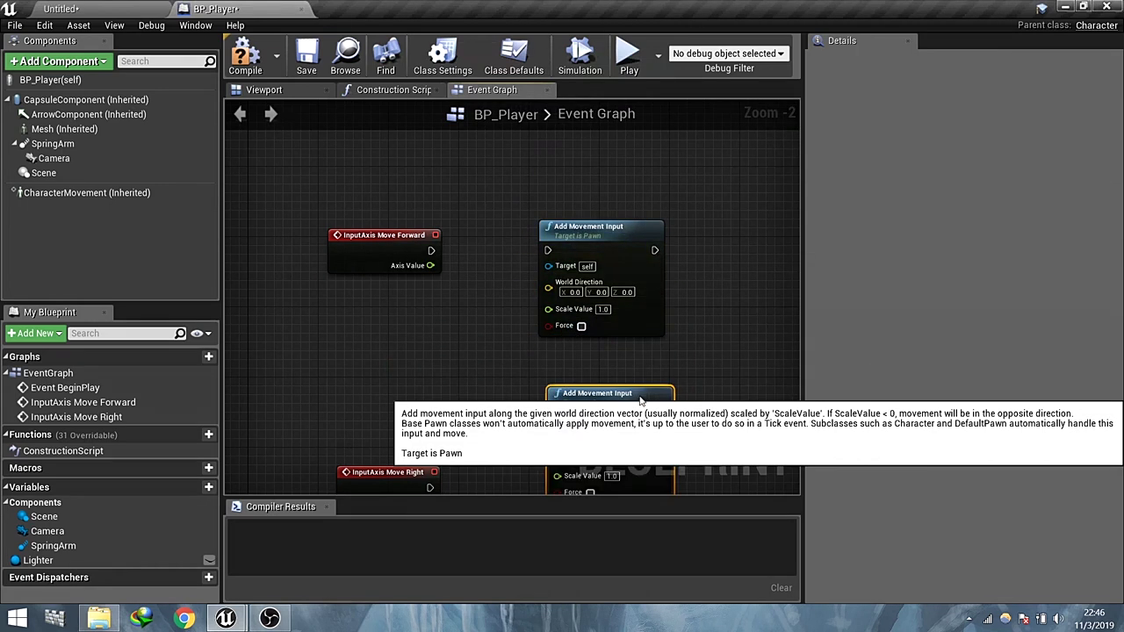
# Wire each axis event to its Add Movement Input node, linking execution and connecting Axis Value to Scale Value
pyautogui.moveTo(547, 255); pyautogui.dragTo(548, 253)
pyautogui.moveTo(462, 321); pyautogui.dragTo(463, 222, button='right')
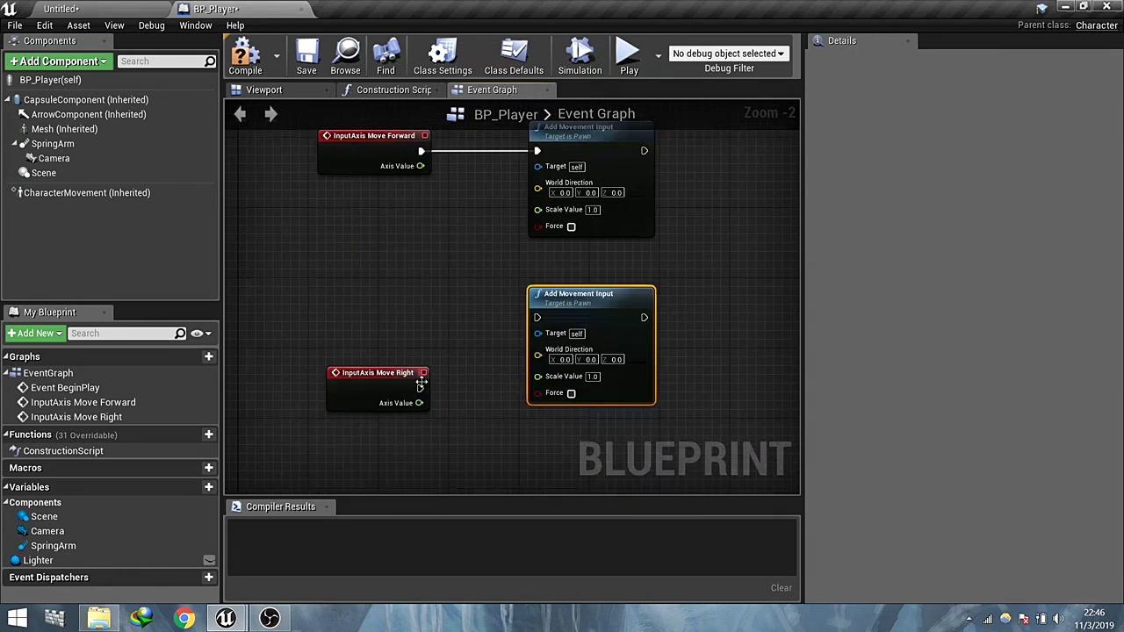
pyautogui.moveTo(420, 388); pyautogui.dragTo(572, 376)
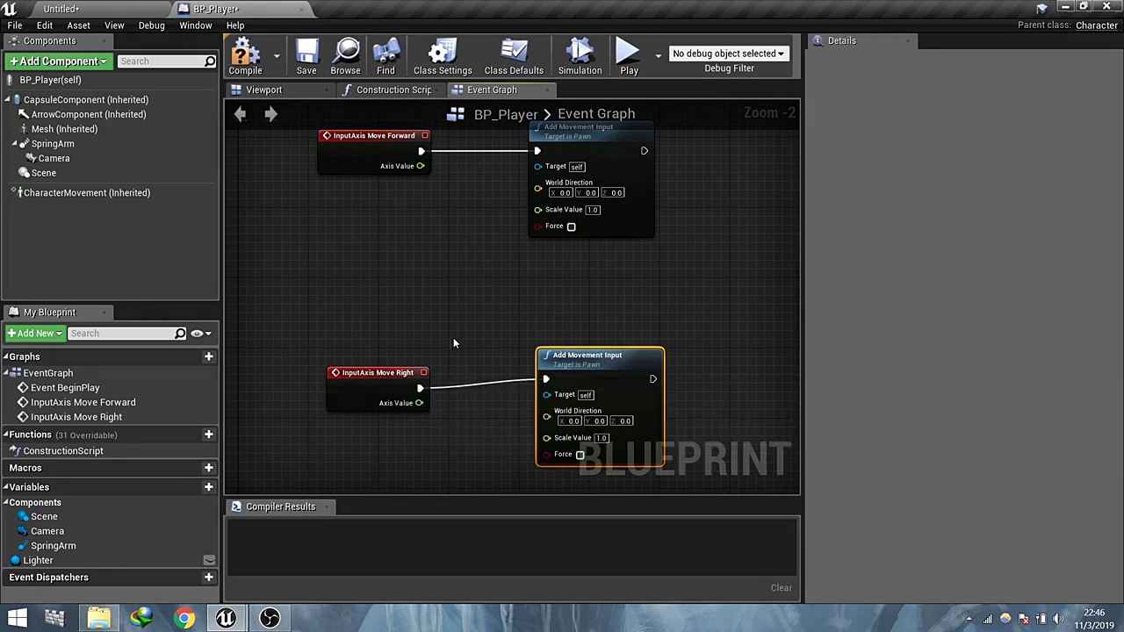
pyautogui.moveTo(421, 166); pyautogui.dragTo(538, 209)
pyautogui.moveTo(587, 356); pyautogui.dragTo(587, 365)
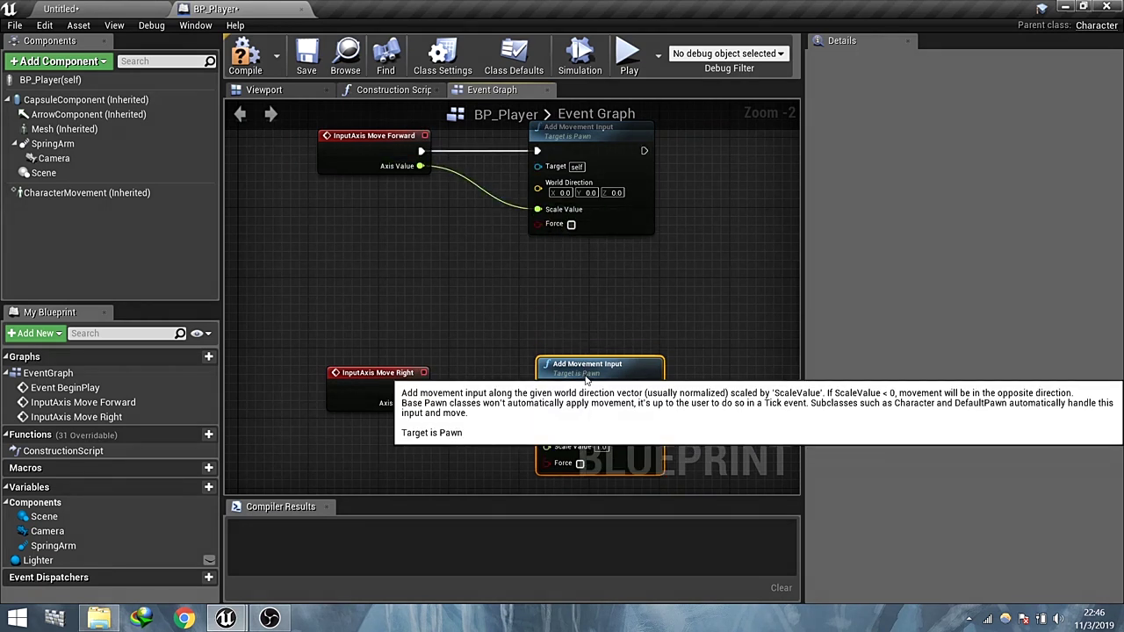
pyautogui.moveTo(419, 403); pyautogui.dragTo(547, 446)
pyautogui.moveTo(389, 273); pyautogui.dragTo(395, 344, button='right')
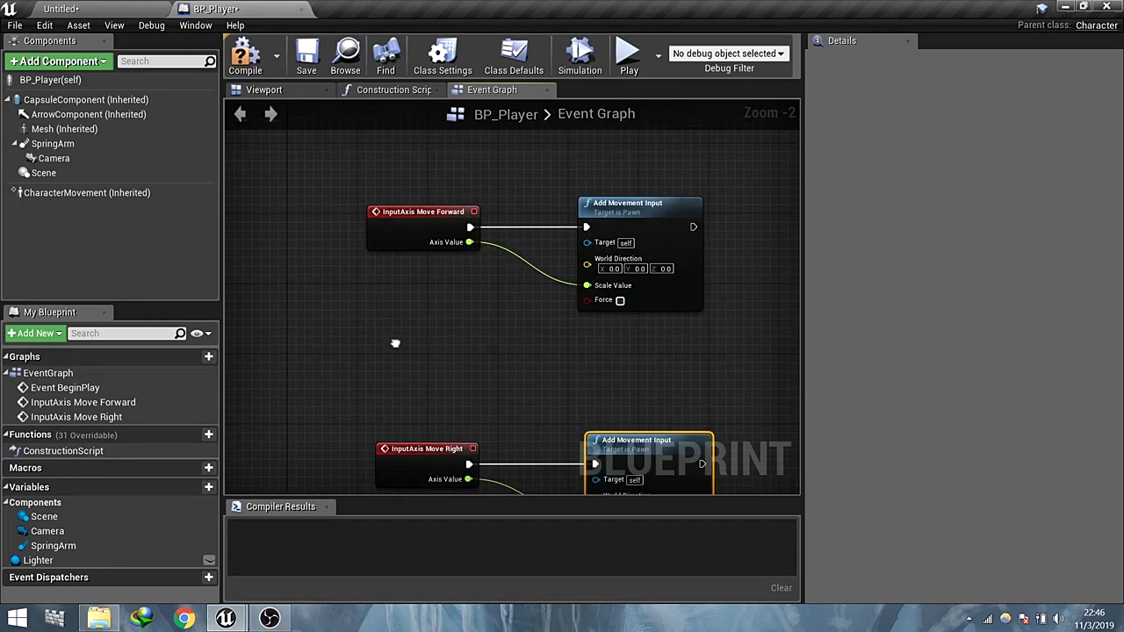
# Add a Get Control Rotation node between the two axis events and split its Return Value into Roll, Pitch and Yaw
pyautogui.rightClick(395, 344)
pyautogui.write('Contr')
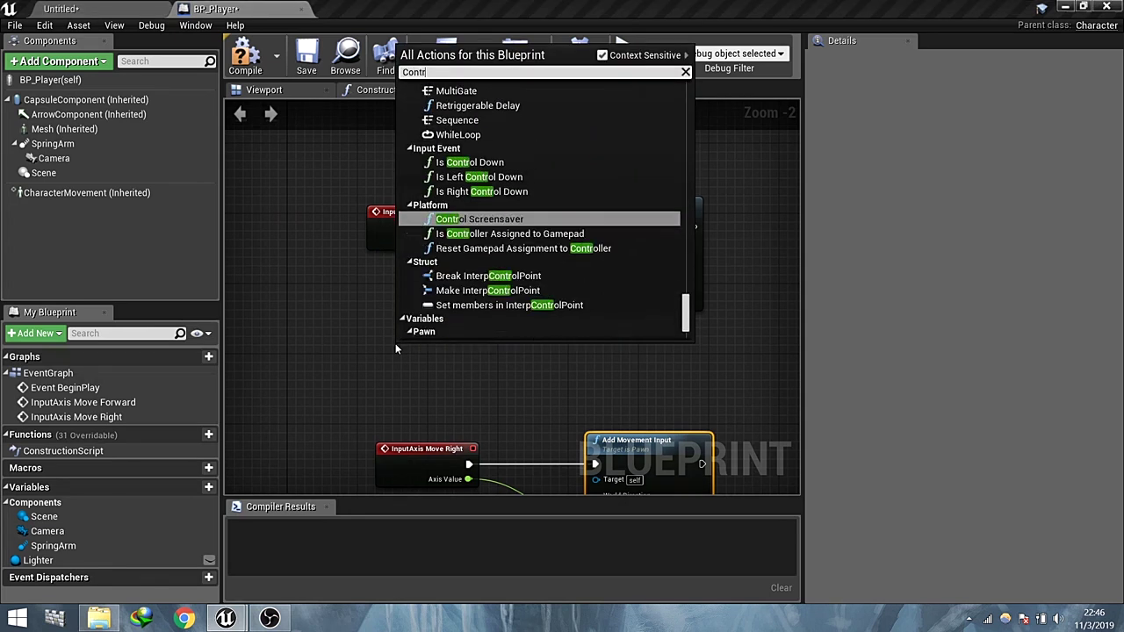
pyautogui.write('ol Rotation')
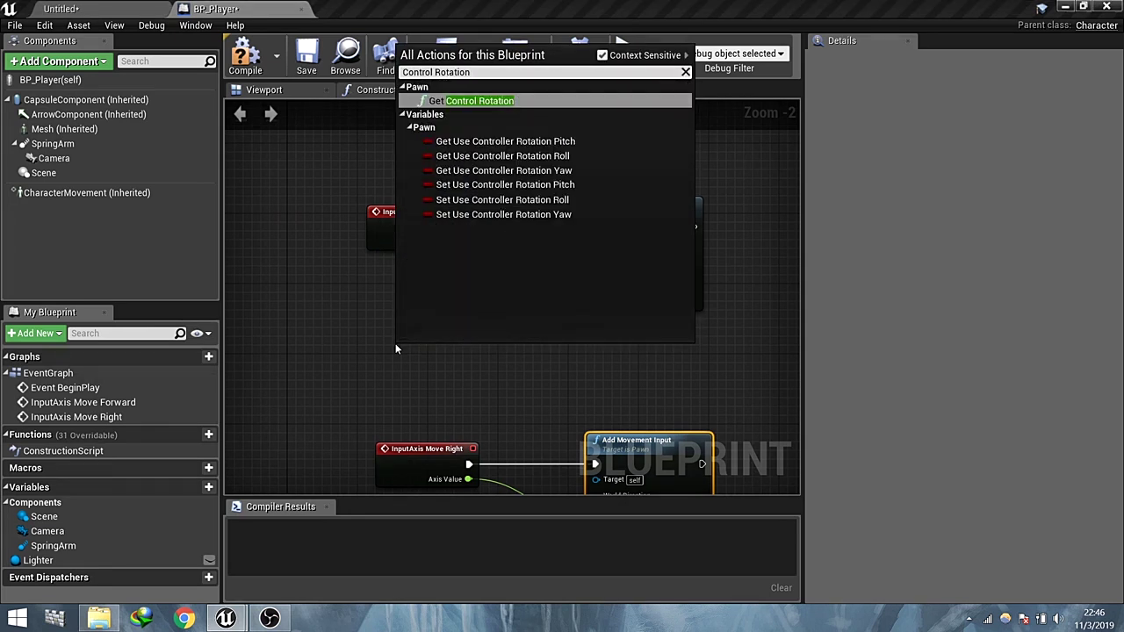
pyautogui.press('Return')
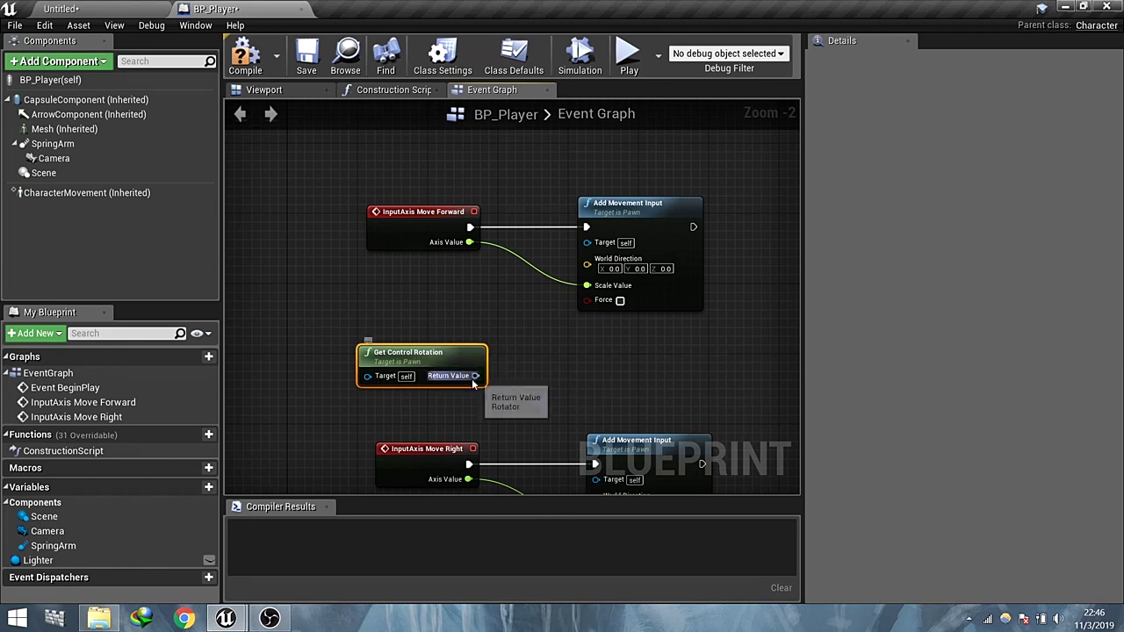
pyautogui.rightClick(475, 376)
pyautogui.click(582, 410)
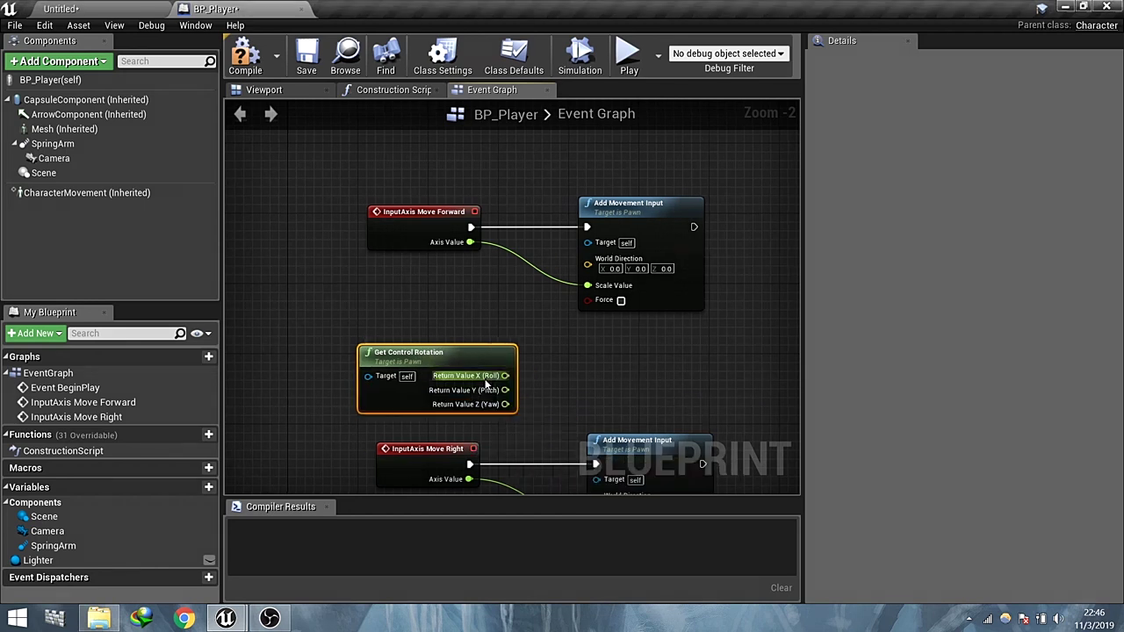
# Add a Make Rotator node beside Get Control Rotation and connect the Return Value Z (Yaw) to its Z (Yaw) input
pyautogui.rightClick(584, 373)
pyautogui.write('Make Roat')
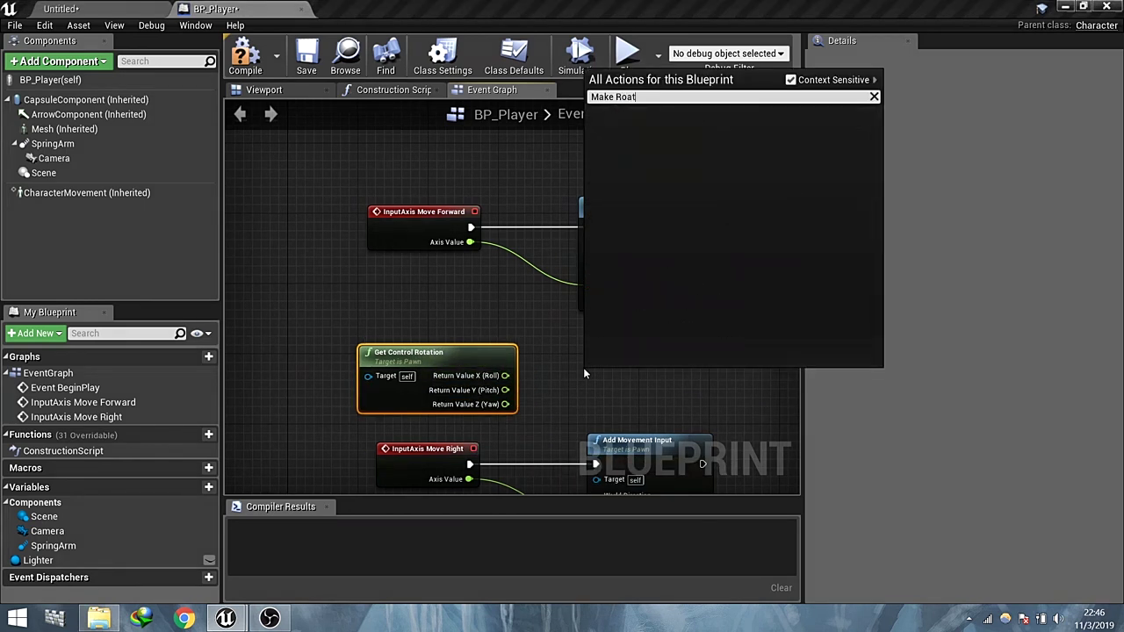
pyautogui.press('BackSpace')
pyautogui.press('BackSpace')
pyautogui.write('ta')
pyautogui.click(672, 284)
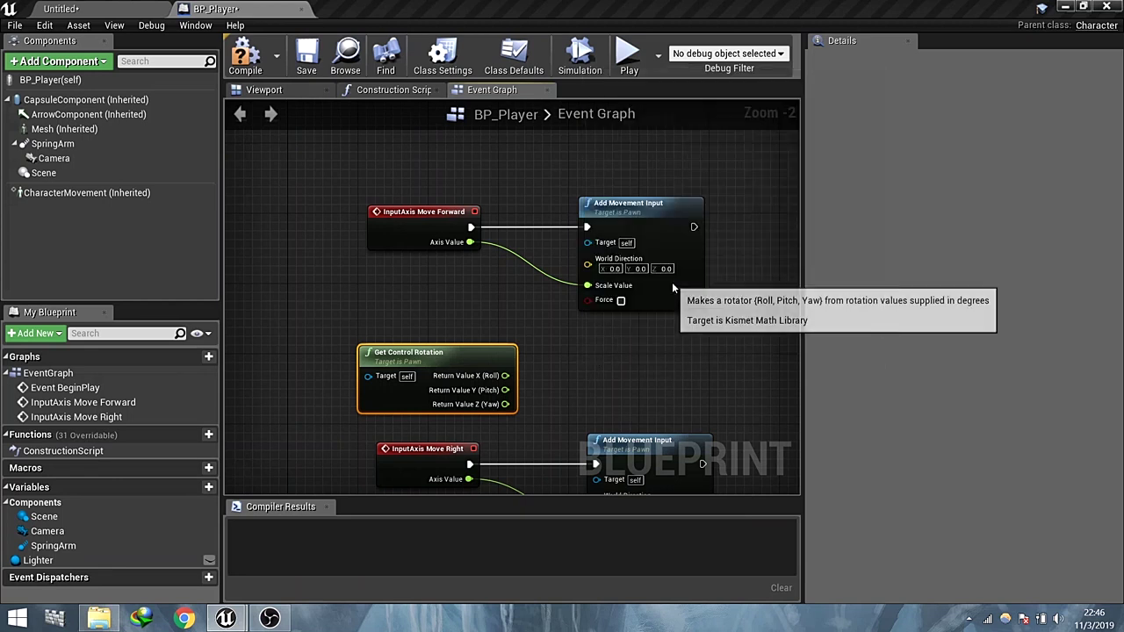
pyautogui.moveTo(594, 429); pyautogui.dragTo(563, 369)
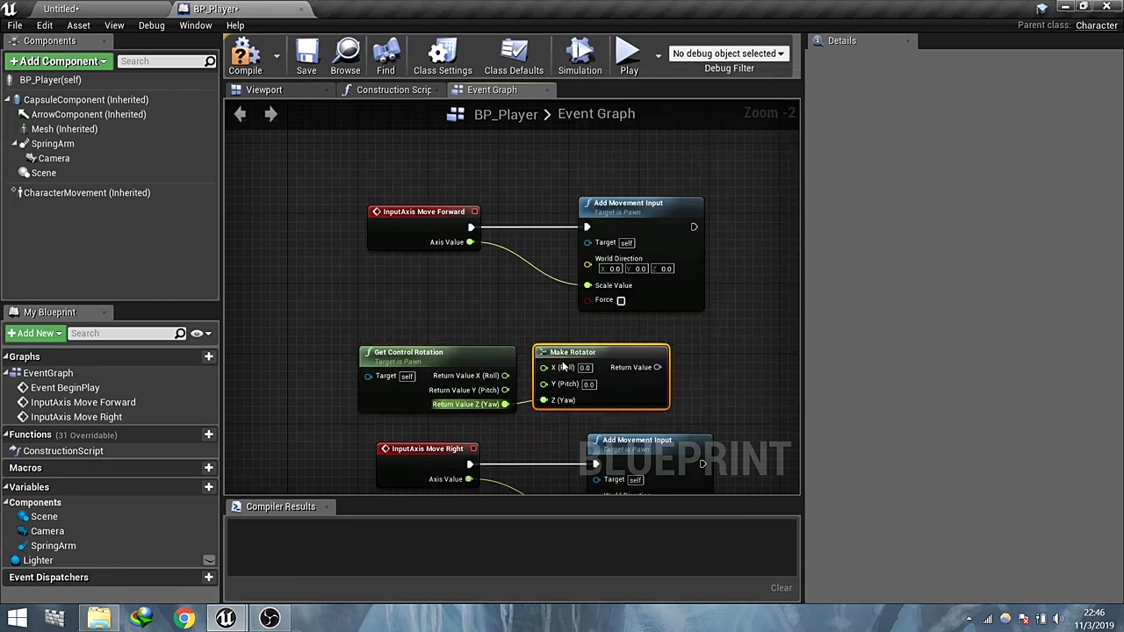
# Create Get Forward Vector and Get Right Vector nodes from Make Rotator's Return Value, one above the other
pyautogui.moveTo(649, 367); pyautogui.dragTo(713, 368)
pyautogui.write('Forward')
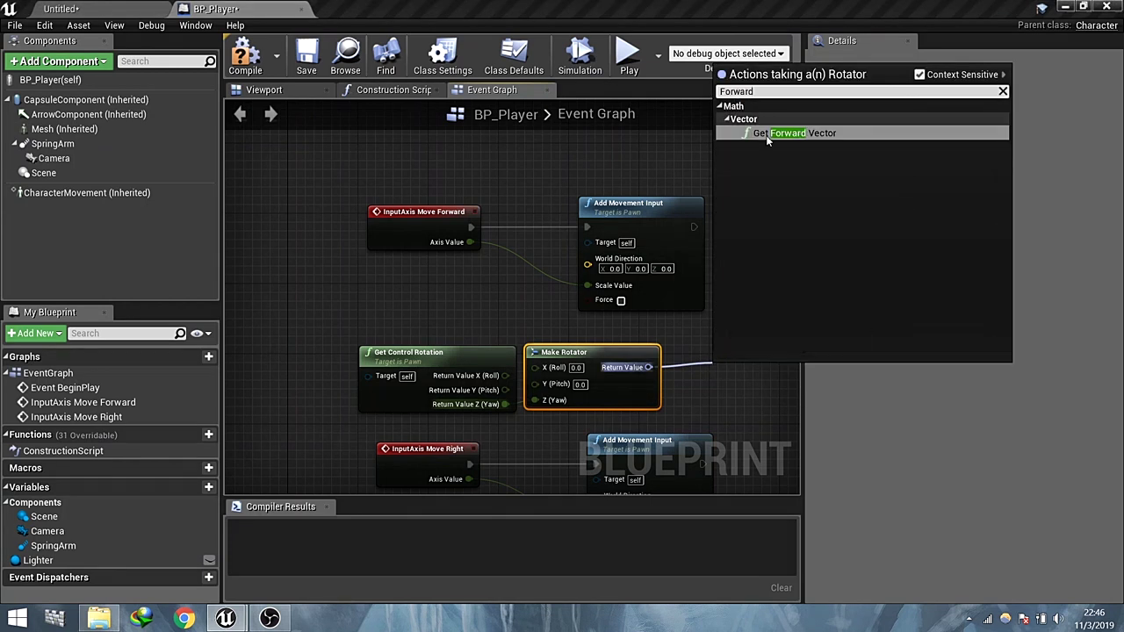
pyautogui.click(766, 135)
pyautogui.moveTo(704, 314); pyautogui.dragTo(650, 283, button='right')
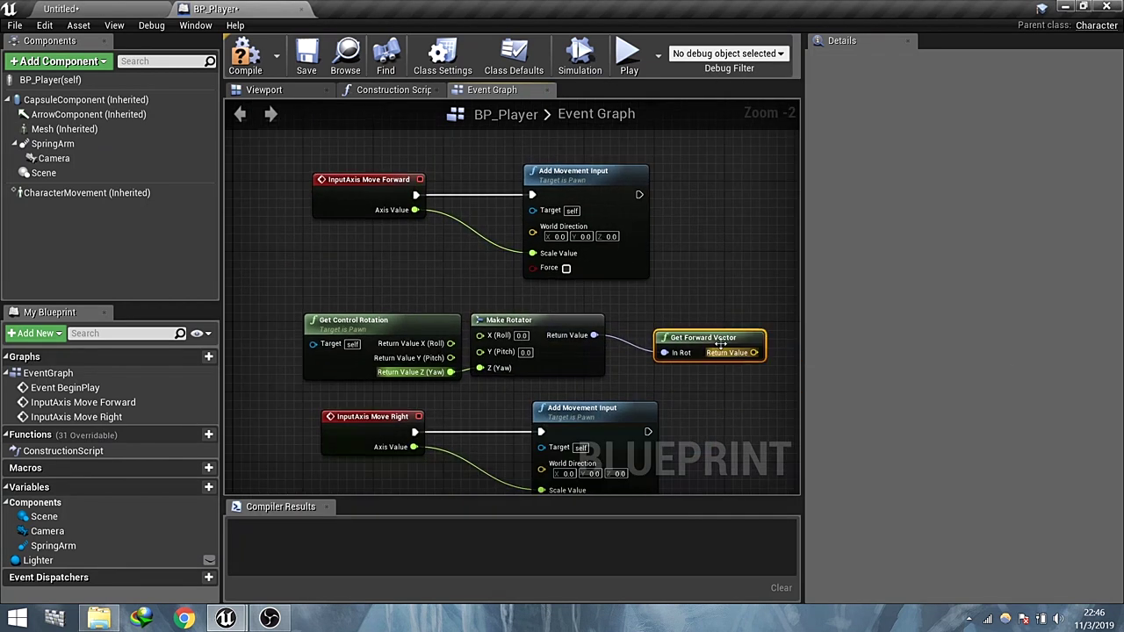
pyautogui.moveTo(717, 339); pyautogui.dragTo(689, 311)
pyautogui.moveTo(595, 335); pyautogui.dragTo(634, 352)
pyautogui.write('Rig')
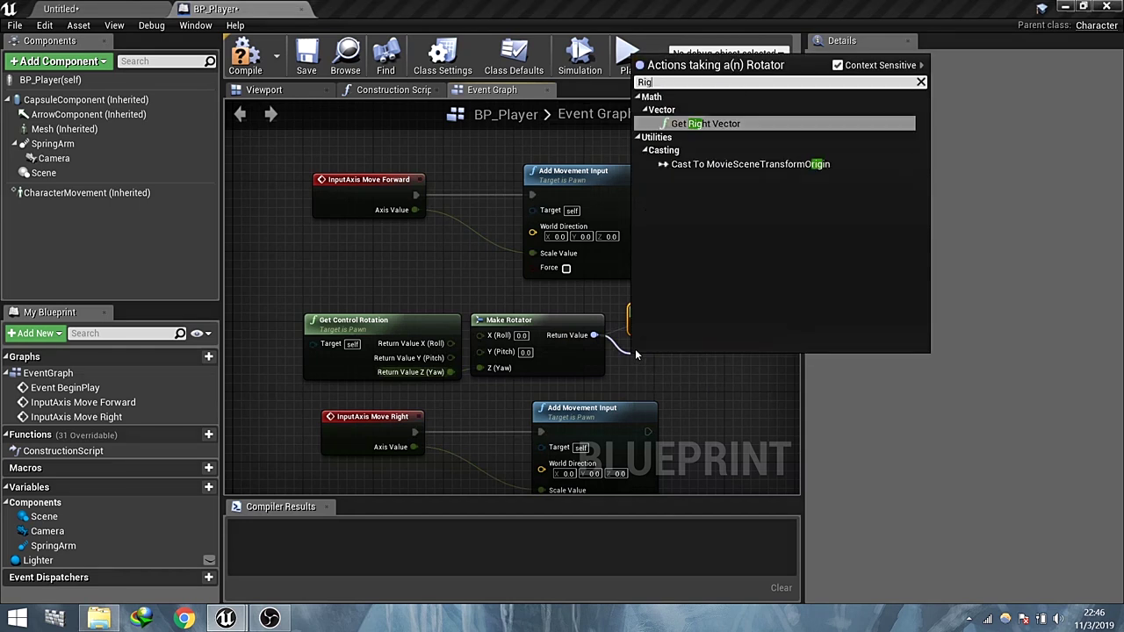
pyautogui.write('ht')
pyautogui.click(717, 123)
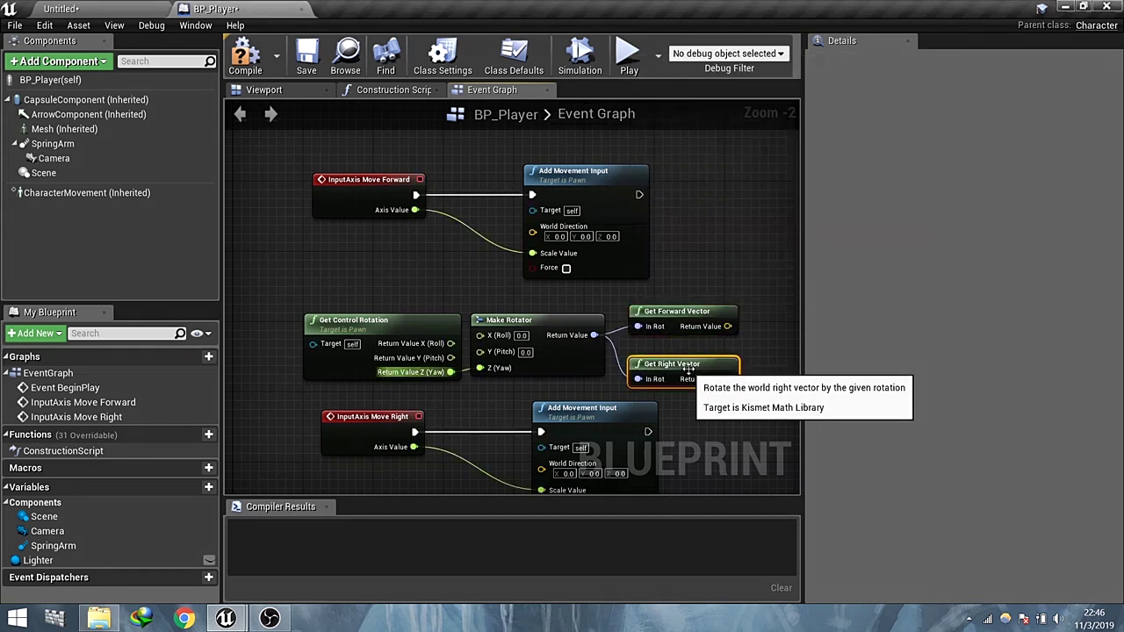
# Connect the forward vector to Move Forward's World Direction and the right vector to Move Right's World Direction
pyautogui.moveTo(728, 327); pyautogui.dragTo(532, 227)
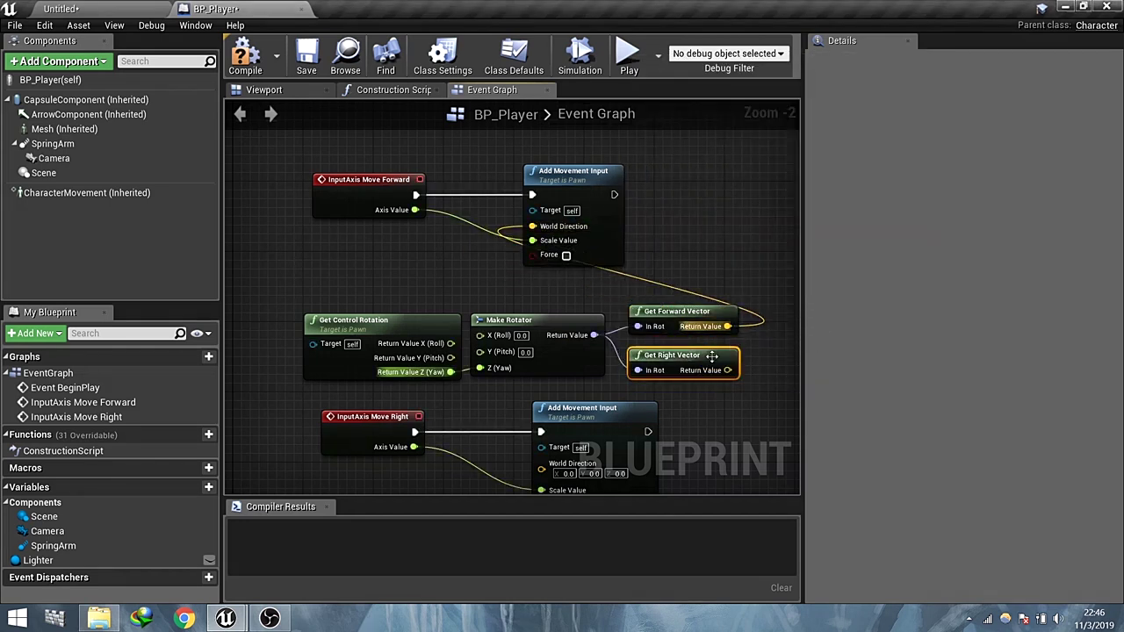
pyautogui.moveTo(728, 370); pyautogui.dragTo(541, 471)
pyautogui.moveTo(659, 255); pyautogui.dragTo(579, 261, button='right')
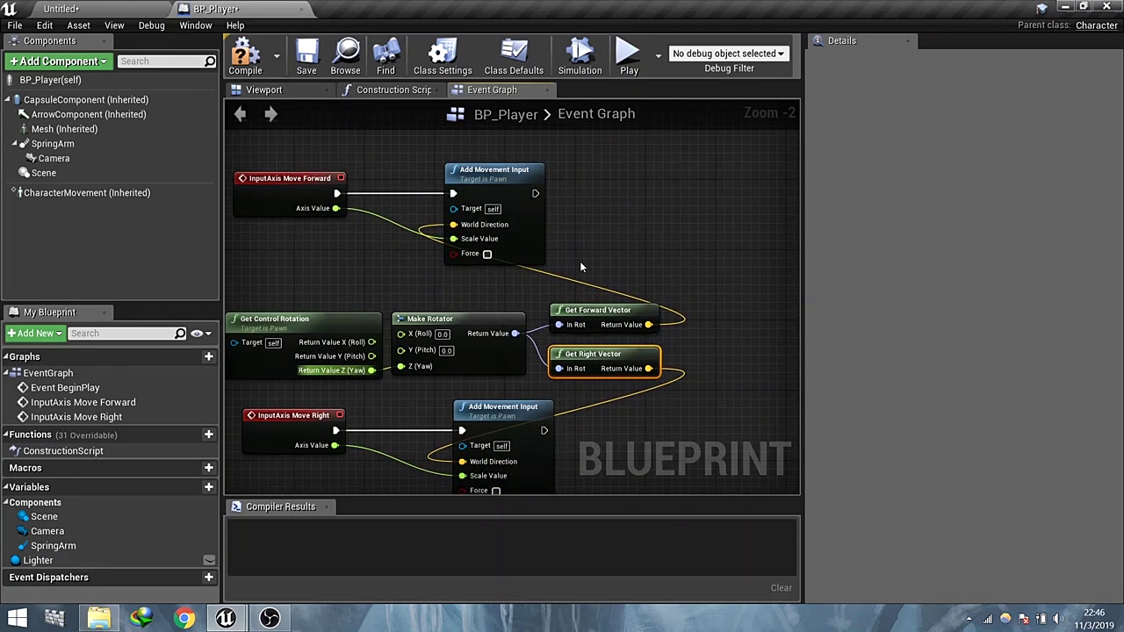
# Shift both Add Movement Input nodes together to the right, past the forward and right vector nodes
pyautogui.moveTo(575, 176); pyautogui.dragTo(538, 412)
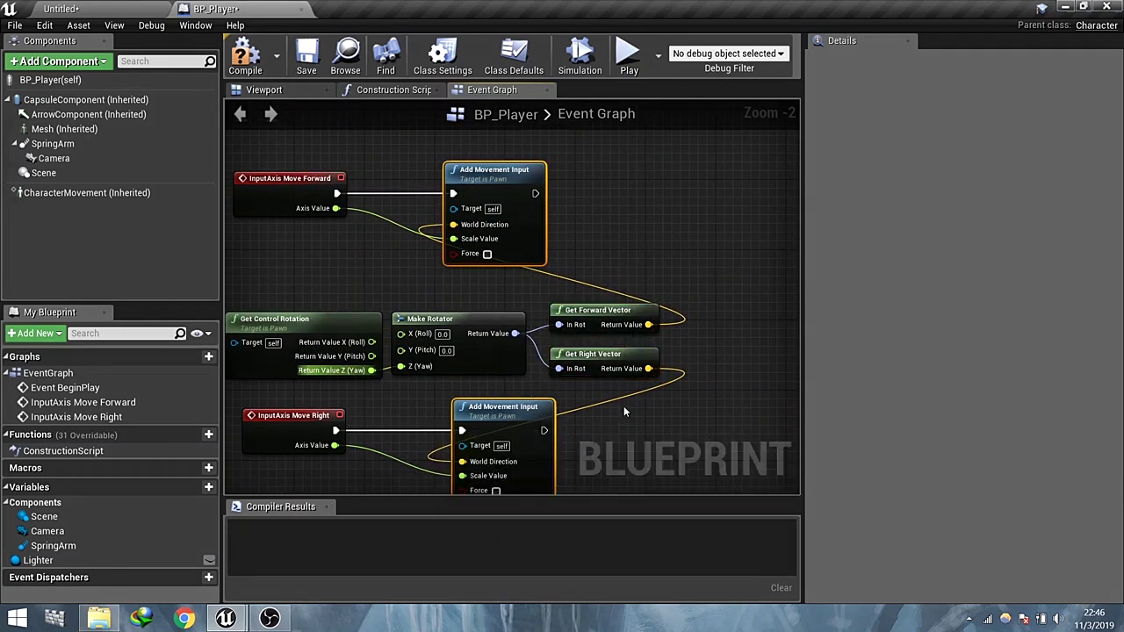
pyautogui.press('Right')
pyautogui.press('Right')
pyautogui.press('Right')
pyautogui.press('Right')
pyautogui.press('Right')
pyautogui.press('Right')
pyautogui.press('Right')
pyautogui.press('Right')
pyautogui.press('Right')
pyautogui.press('Right')
pyautogui.press('Right')
pyautogui.press('Right')
pyautogui.press('Right')
pyautogui.press('Right')
pyautogui.press('Right')
pyautogui.press('Right')
pyautogui.press('Right')
pyautogui.press('Right')
pyautogui.press('Right')
pyautogui.press('Right')
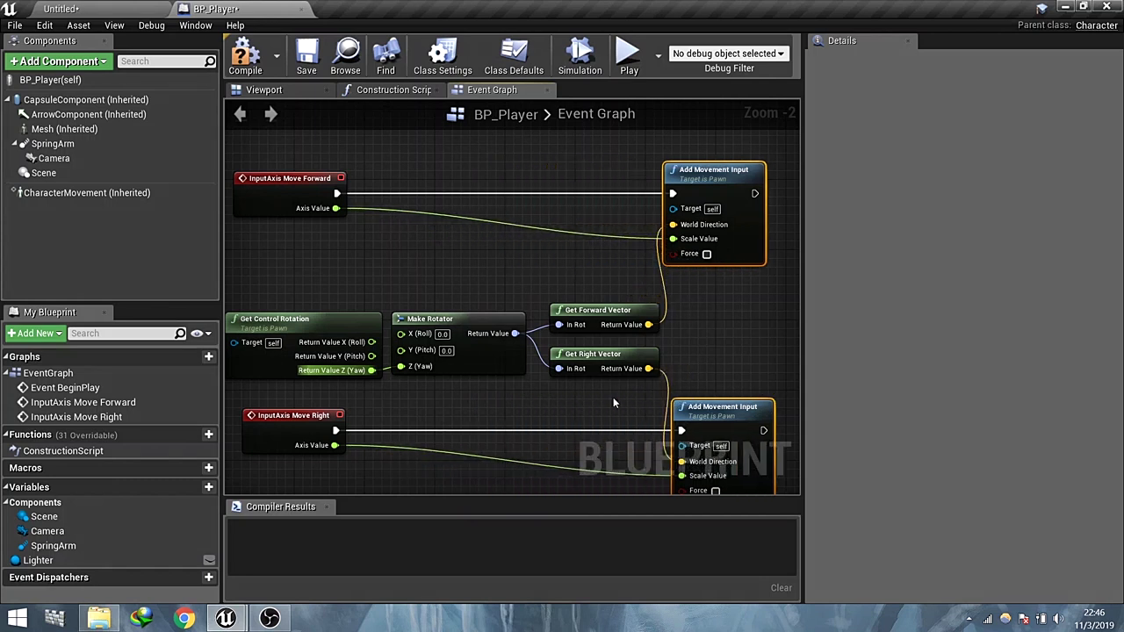
# Add a keyboard E event in the empty area below the movement nodes
pyautogui.scroll(-2, 545, 364)
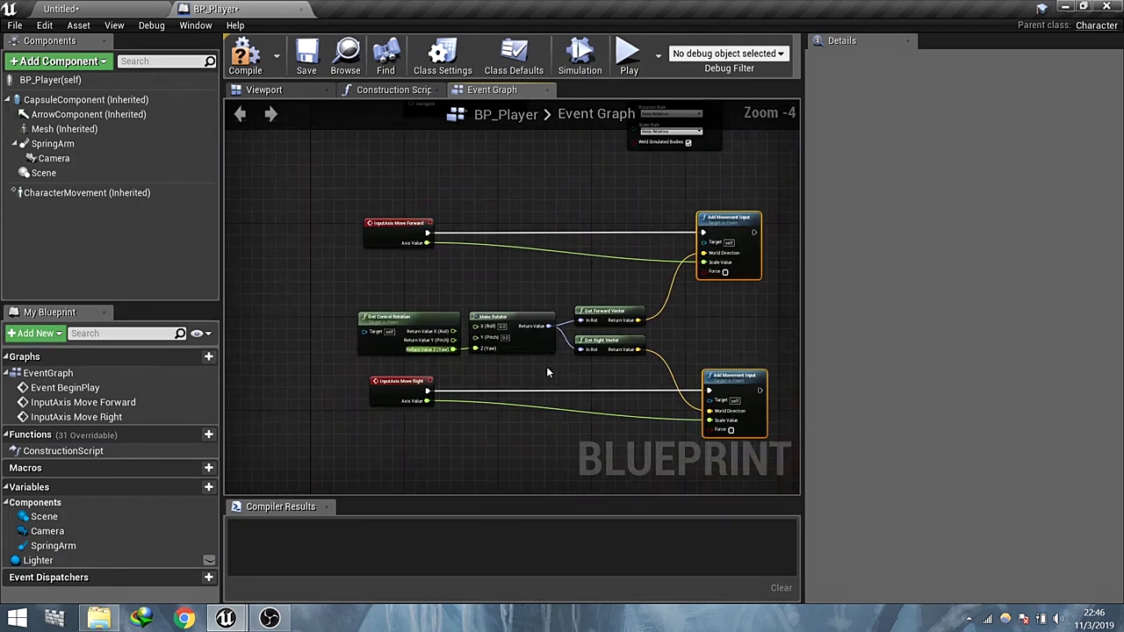
pyautogui.scroll(-1, 546, 366)
pyautogui.moveTo(707, 323); pyautogui.dragTo(658, 234, button='right')
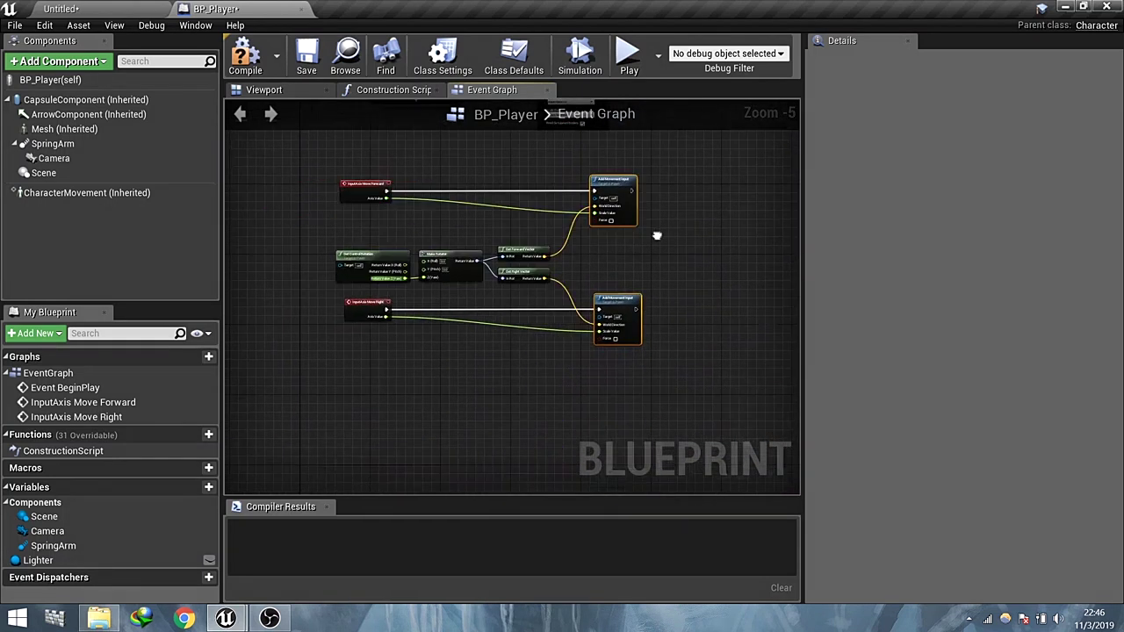
pyautogui.rightClick(435, 382)
pyautogui.write('Keyboard')
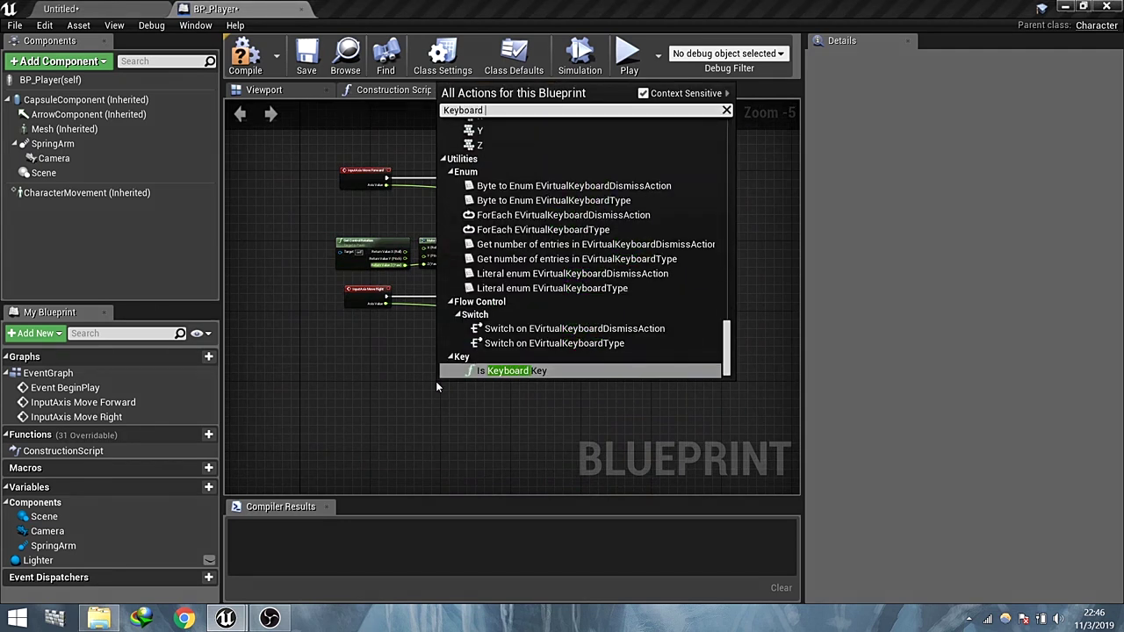
pyautogui.write(' E')
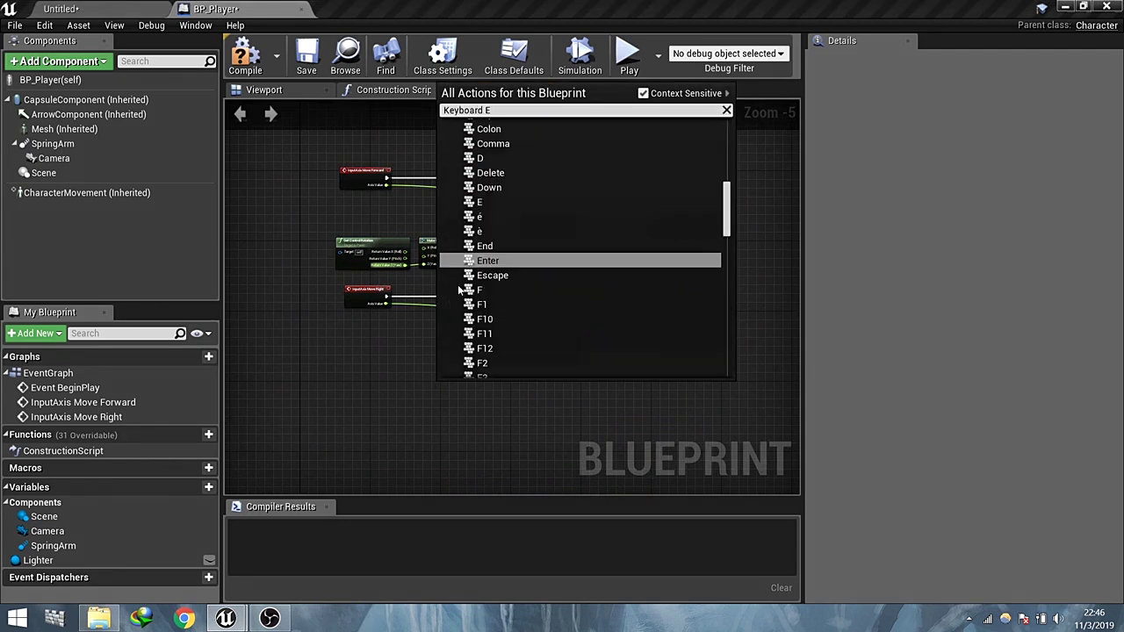
pyautogui.click(488, 207)
# Add a keyboard R event next to the E event
pyautogui.scroll(3, 474, 384)
pyautogui.rightClick(515, 311)
pyautogui.write('Keybop')
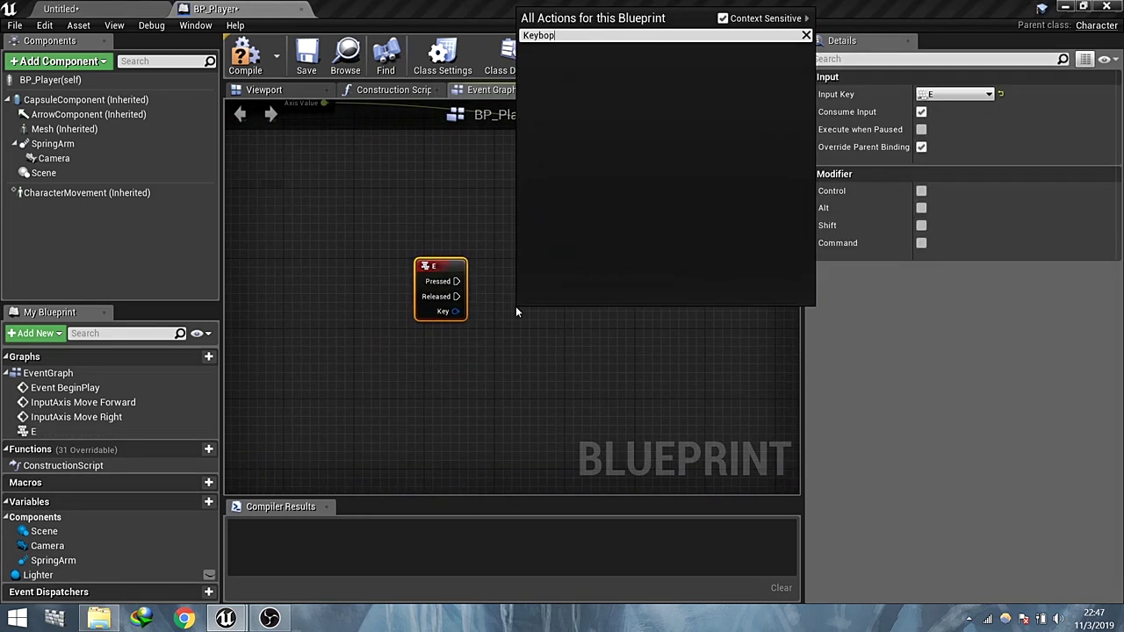
pyautogui.write('ar')
pyautogui.press('BackSpace')
pyautogui.press('BackSpace')
pyautogui.press('BackSpace')
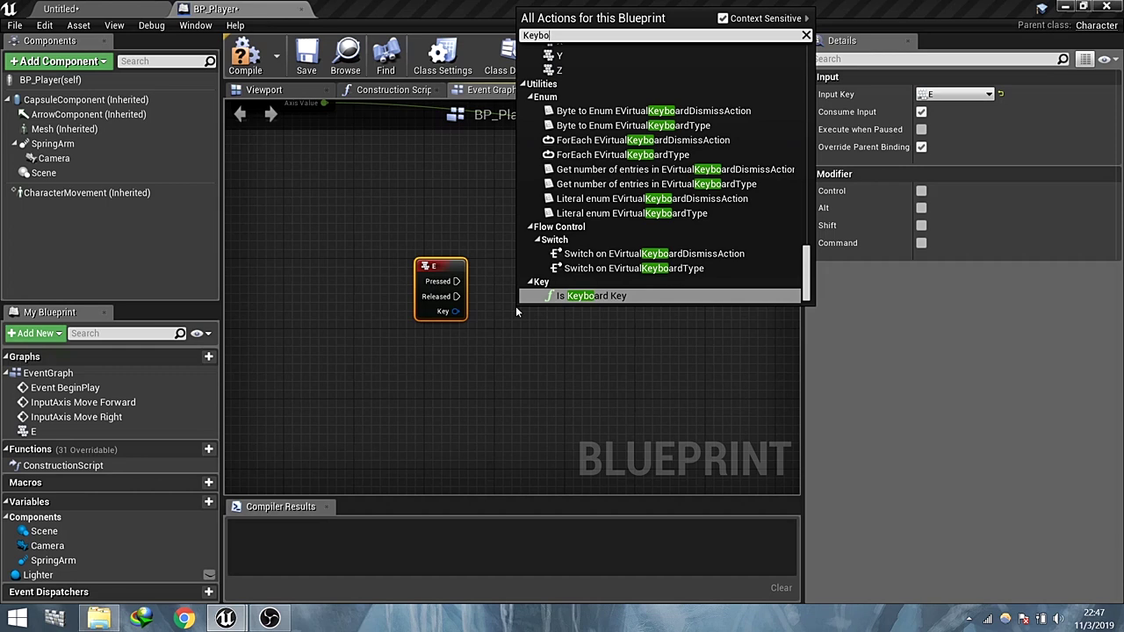
pyautogui.write('ard ')
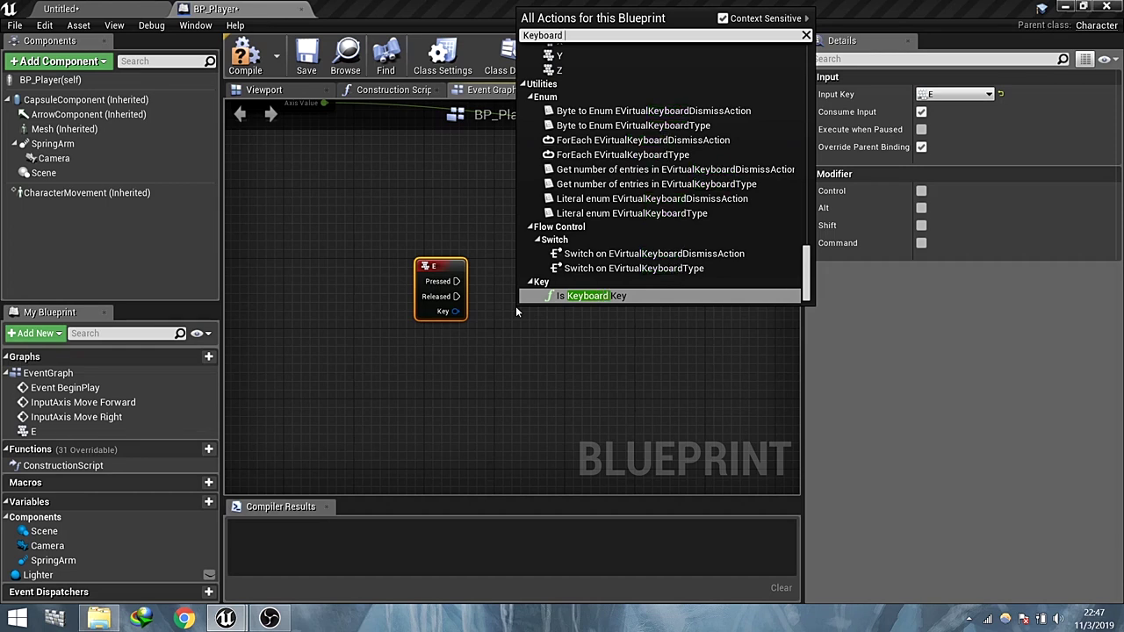
pyautogui.write('R')
pyautogui.click(575, 172)
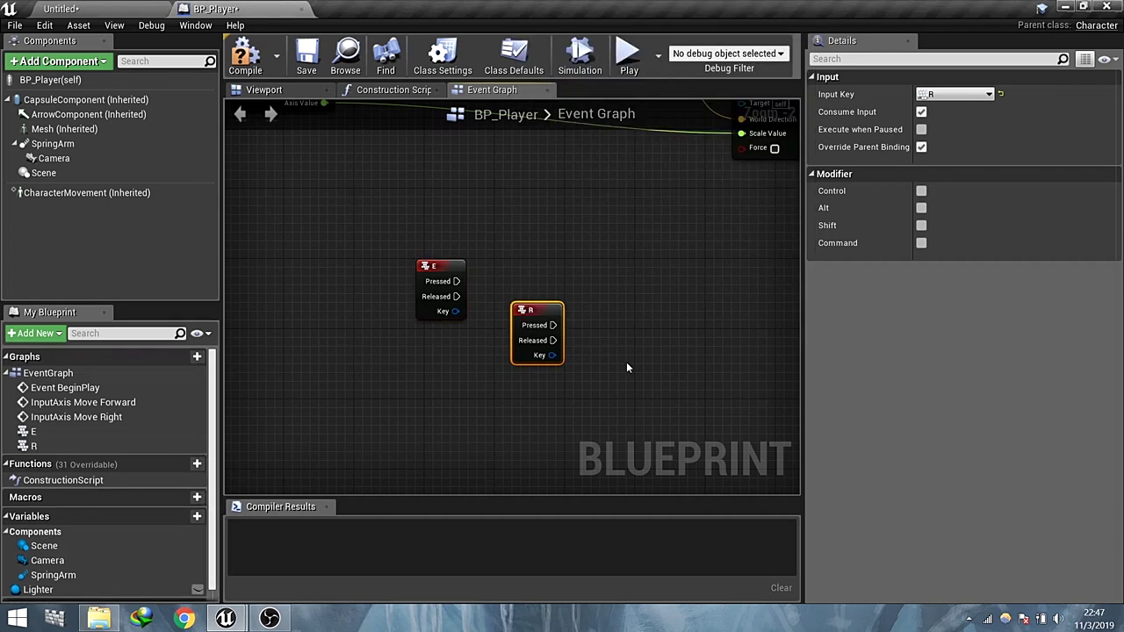
# Add a Space Bar event and stack the R and Space Bar events in a column under the E event
pyautogui.rightClick(626, 364)
pyautogui.write('Spacebar')
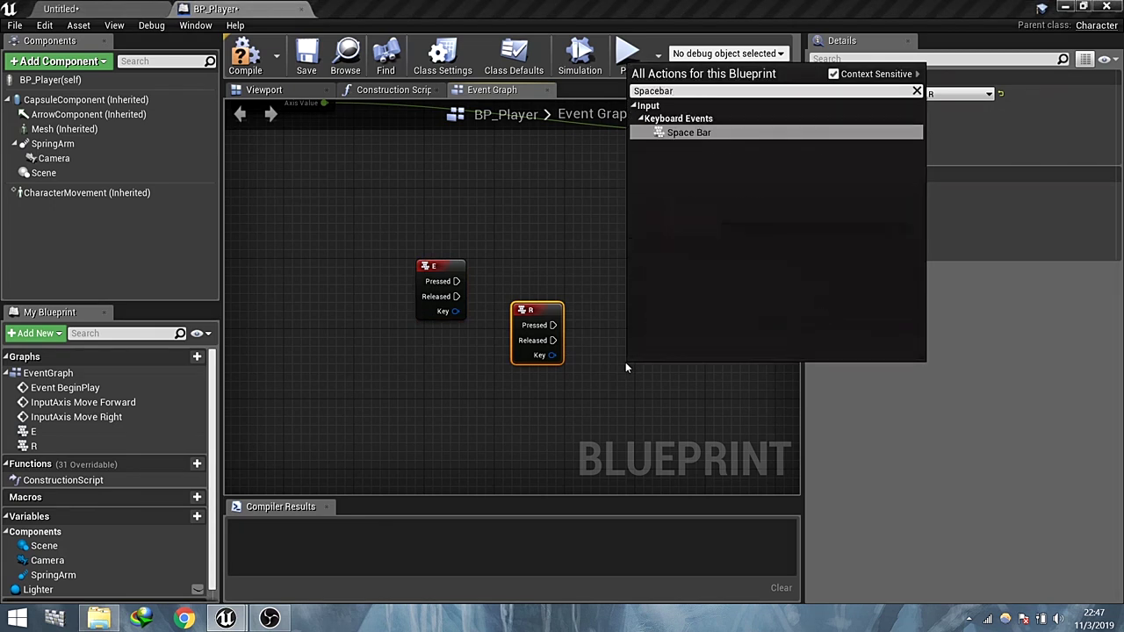
pyautogui.click(673, 134)
pyautogui.moveTo(542, 318); pyautogui.dragTo(445, 356)
pyautogui.moveTo(667, 381); pyautogui.dragTo(427, 423)
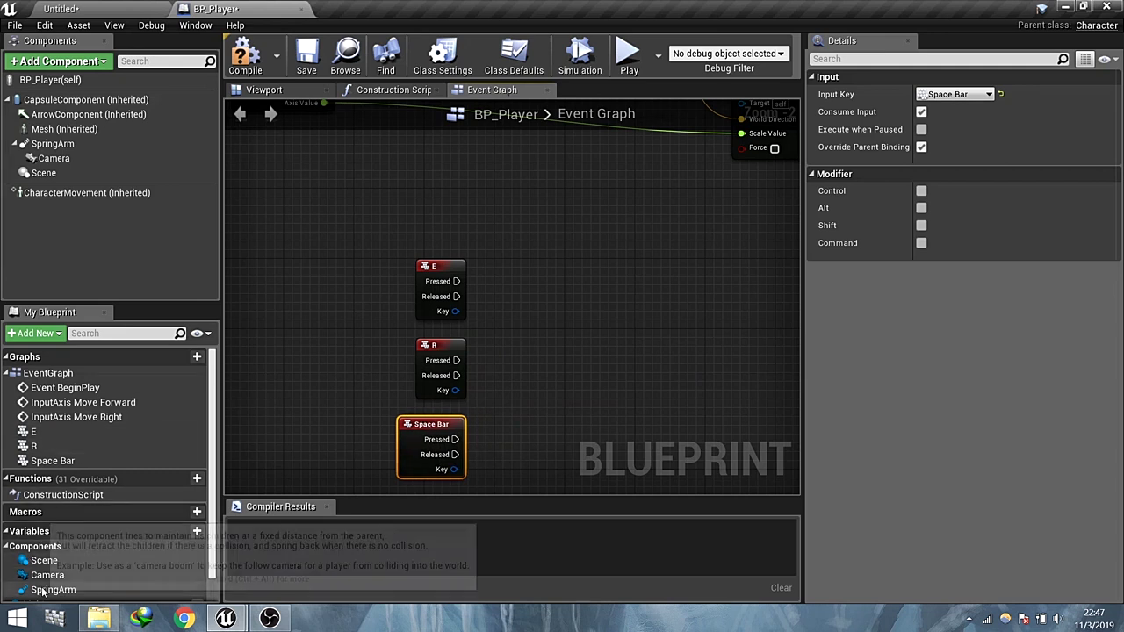
# Place a getter for the Lighter variable beside the key events and create an Open Lighter call from it
pyautogui.scroll(-1, 87, 566)
pyautogui.moveTo(62, 580); pyautogui.dragTo(617, 290)
pyautogui.write('Open')
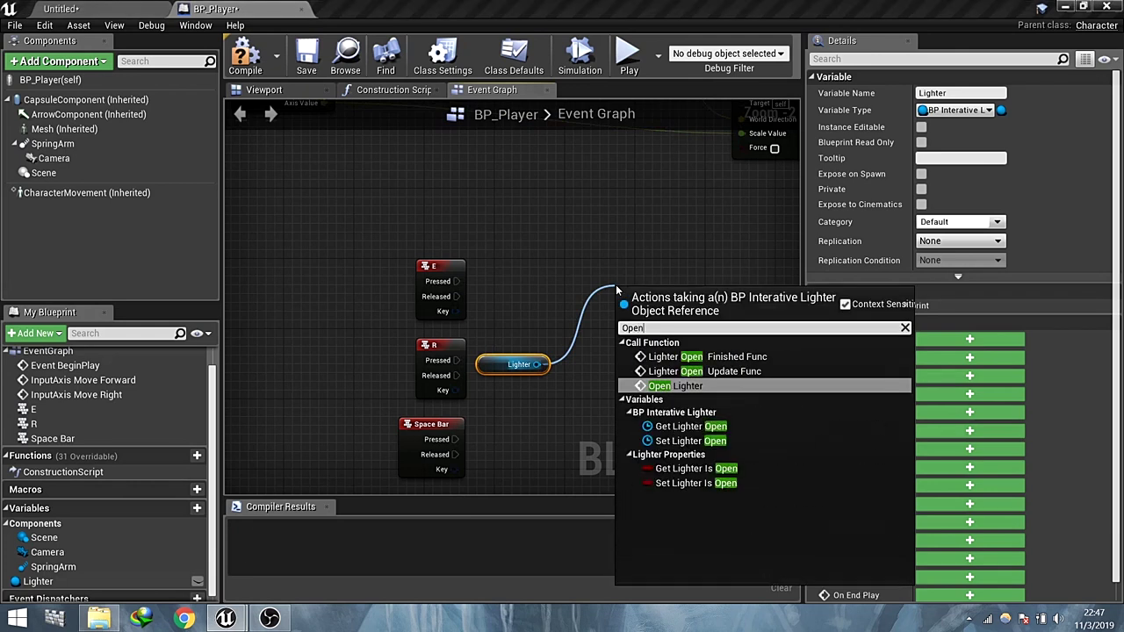
pyautogui.click(677, 387)
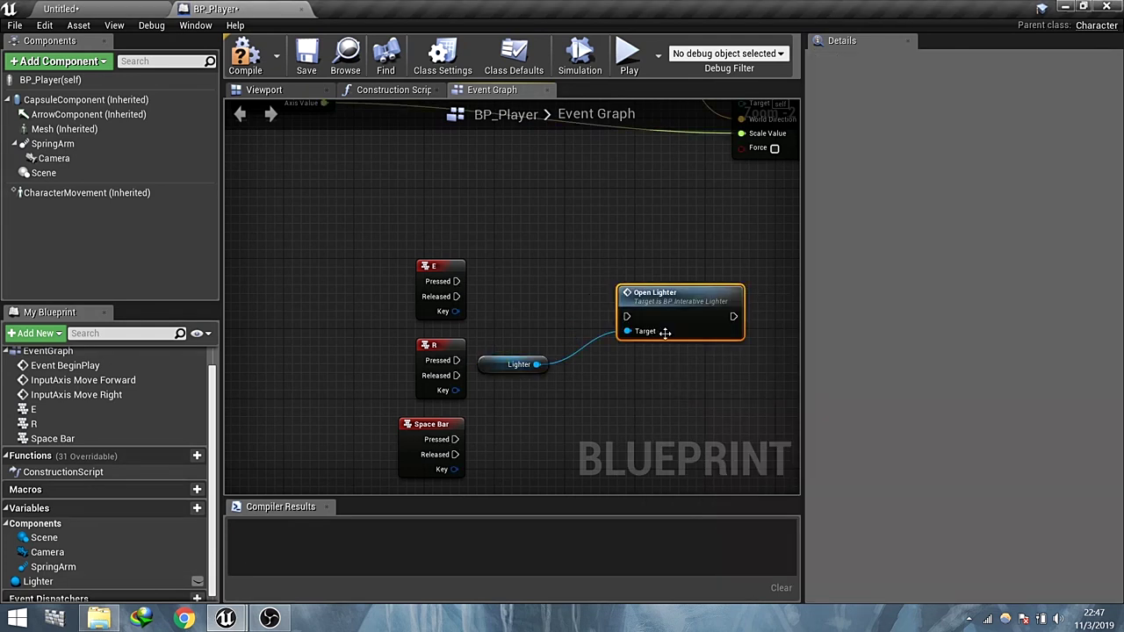
# Create Close Lighter and Ignite Lighter calls from the same Lighter reference
pyautogui.moveTo(538, 364); pyautogui.dragTo(546, 428)
pyautogui.write('Close')
pyautogui.click(659, 159)
pyautogui.write('Igniot')
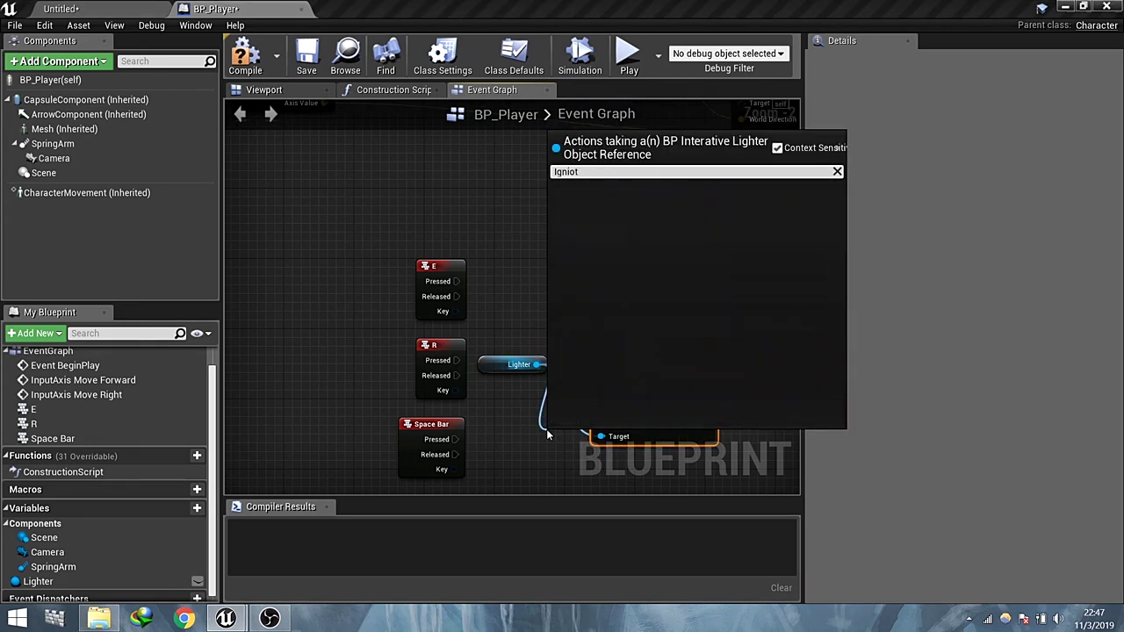
pyautogui.write('=')
pyautogui.press('BackSpace')
pyautogui.press('BackSpace')
pyautogui.press('BackSpace')
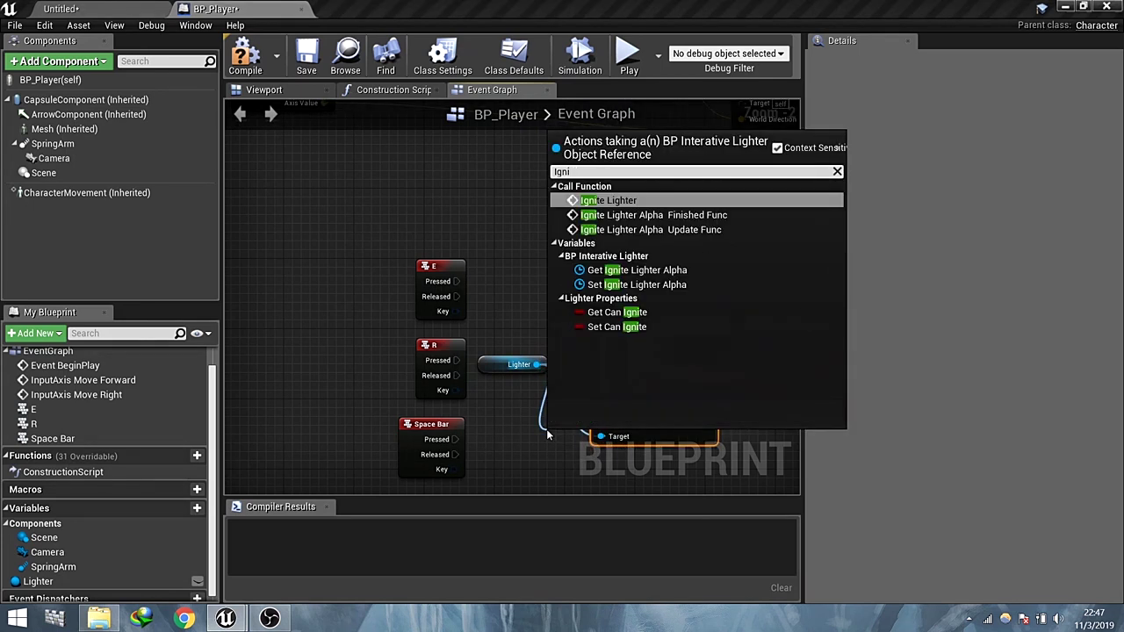
pyautogui.click(587, 202)
# Line up the Close Lighter and Ignite Lighter calls in a column beneath Open Lighter
pyautogui.moveTo(625, 426); pyautogui.dragTo(622, 374, button='right')
pyautogui.moveTo(634, 353); pyautogui.dragTo(662, 318)
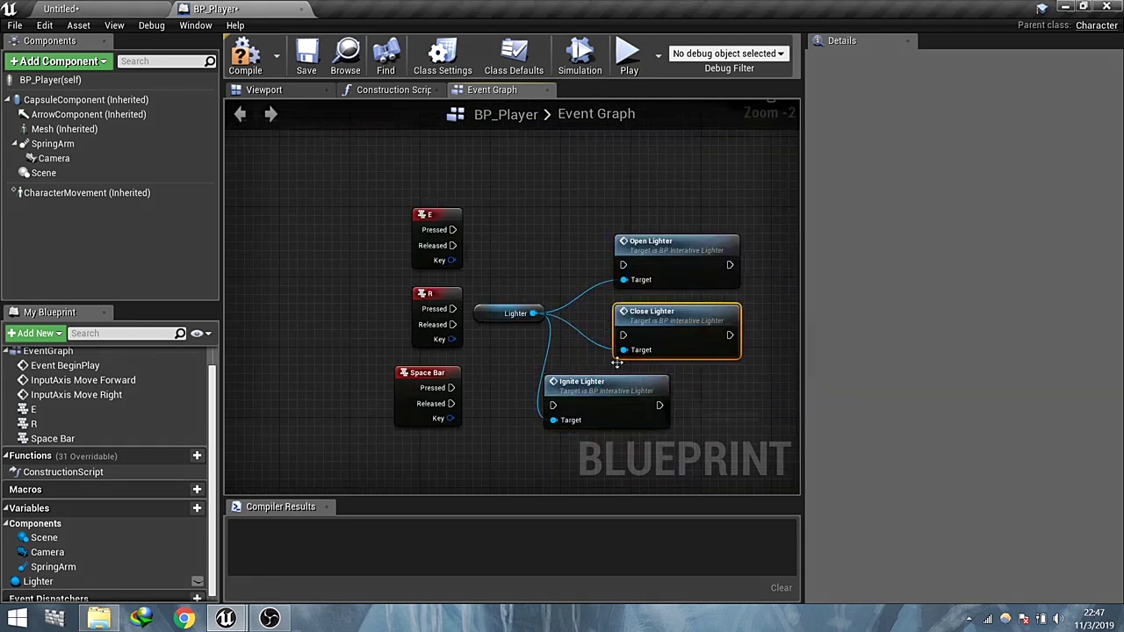
pyautogui.moveTo(592, 390); pyautogui.dragTo(668, 396)
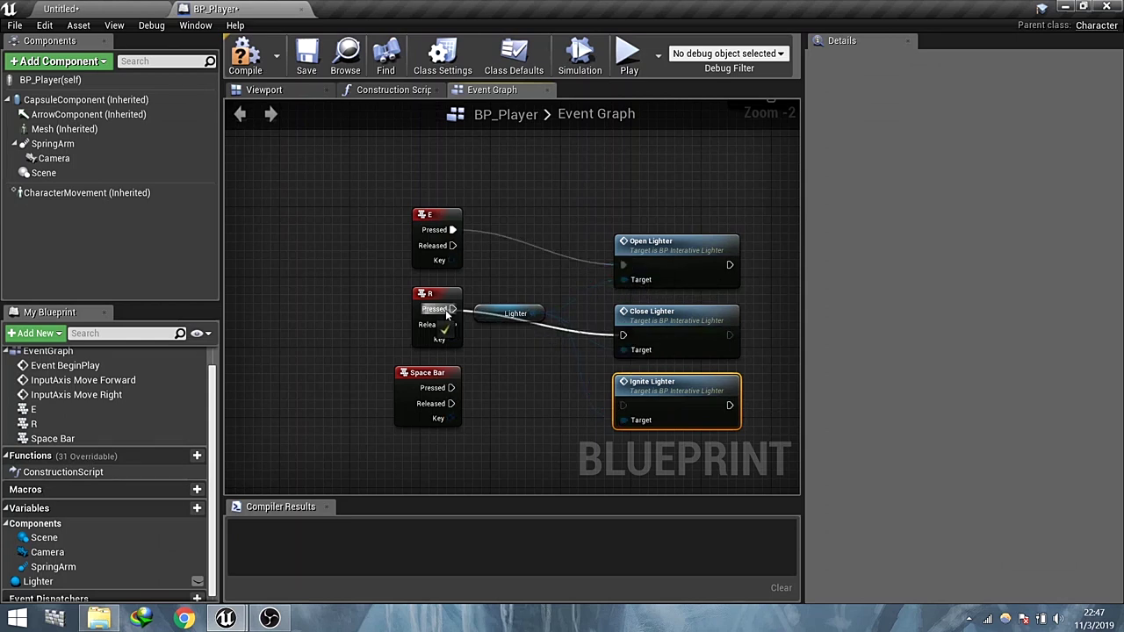
# Wire Pressed of E, R and Space Bar to Open, Close and Ignite Lighter respectively, and raise the three calls level with the E event
pyautogui.moveTo(626, 400); pyautogui.dragTo(628, 405)
pyautogui.moveTo(677, 202); pyautogui.dragTo(702, 402)
pyautogui.moveTo(694, 392); pyautogui.dragTo(693, 357)
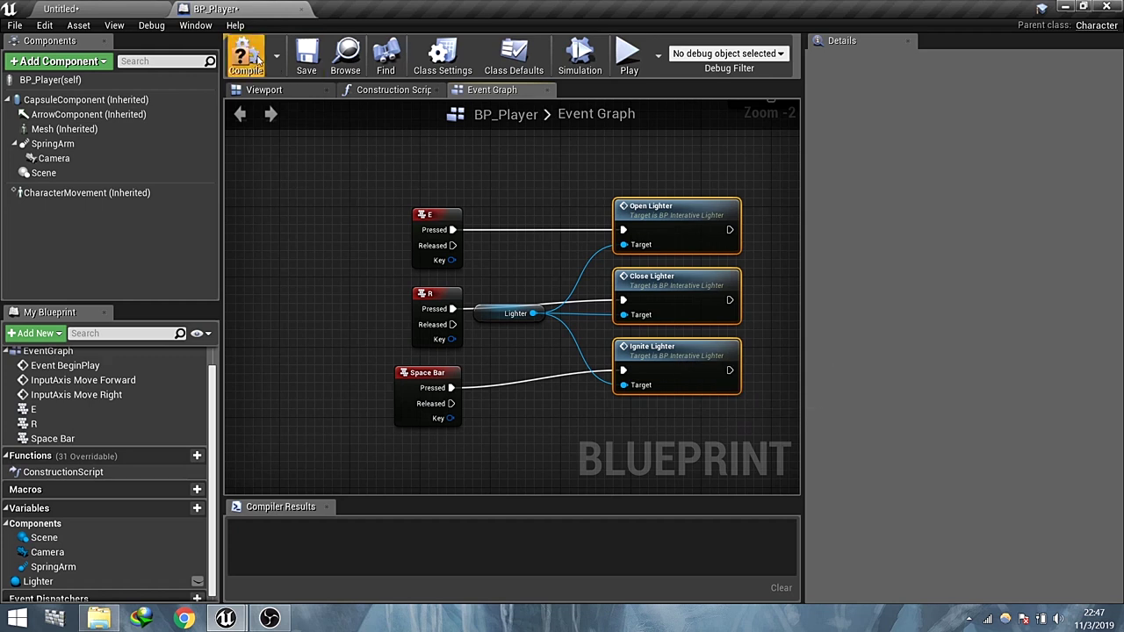
# Compile and save BP_Player, and play the level to test opening and igniting the lighter
pyautogui.click(306, 58)
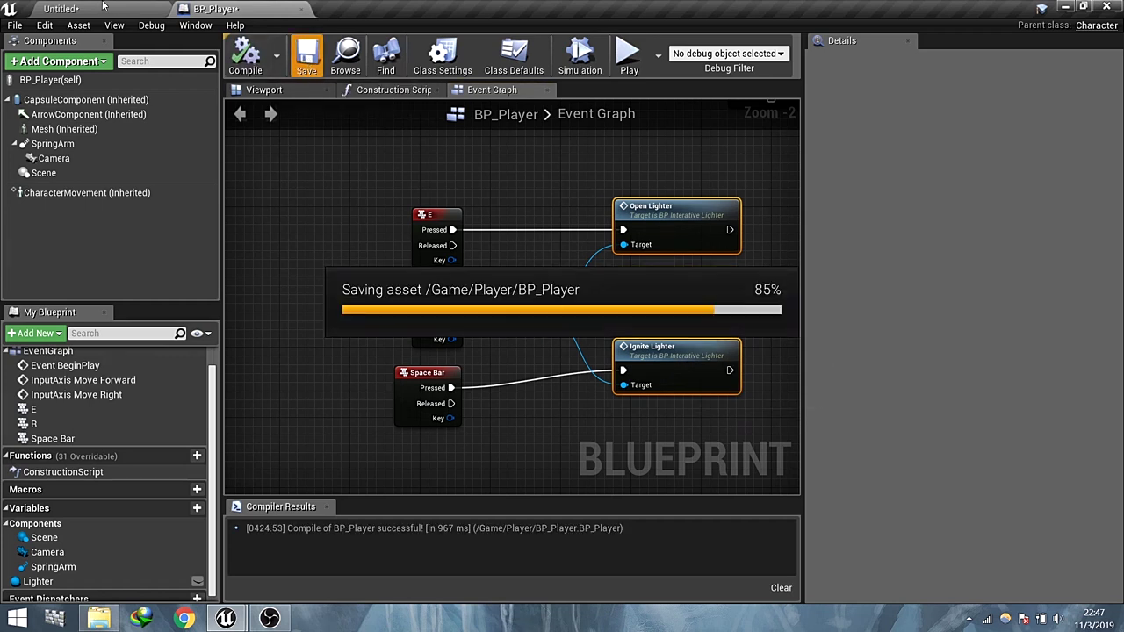
pyautogui.click(103, 7)
pyautogui.click(743, 56)
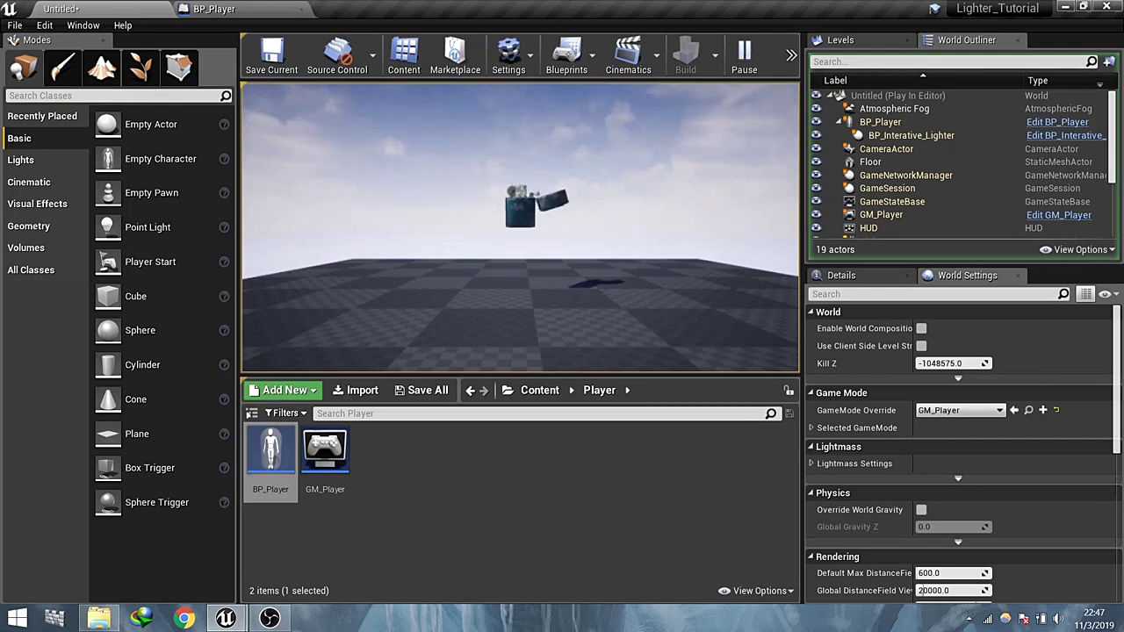
pyautogui.press('e')
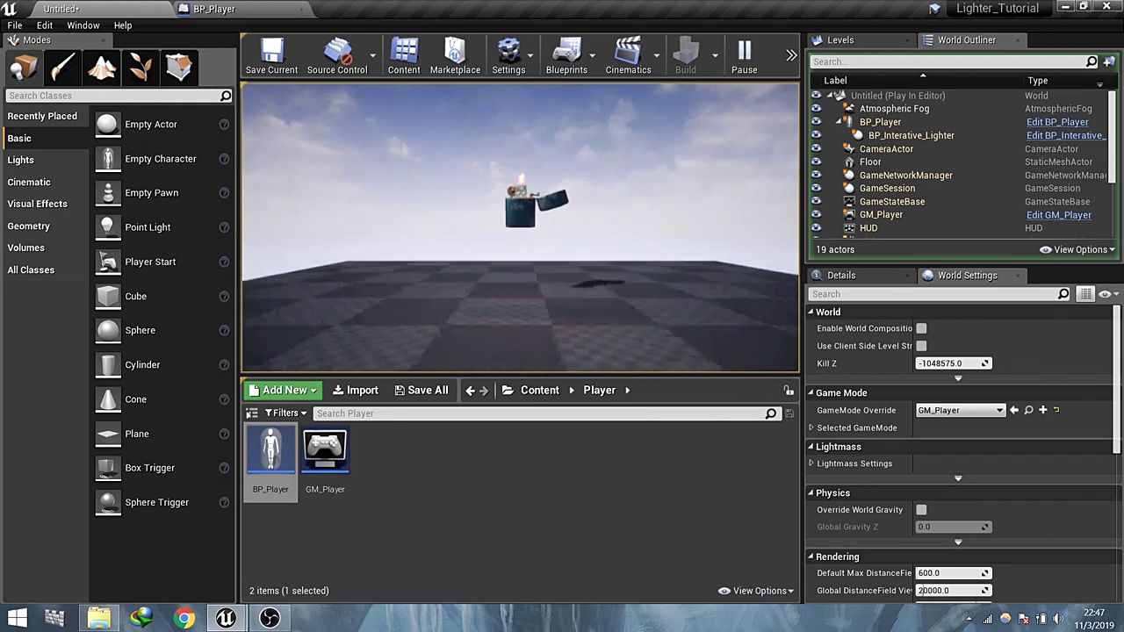
# Trigger Open Lighter in the running level to test it
pyautogui.press('e')
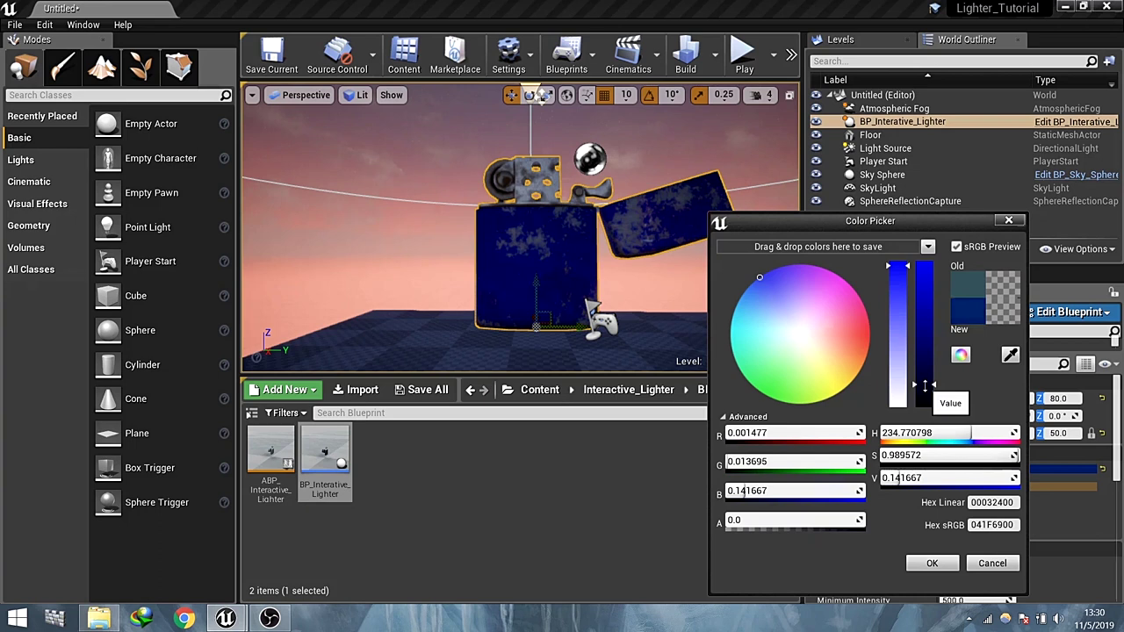
# Accept the dark blue paint Color and set the placed lighter's Dirt Color to a muted red, hex sRGB 8E4F4E00
pyautogui.click(933, 564)
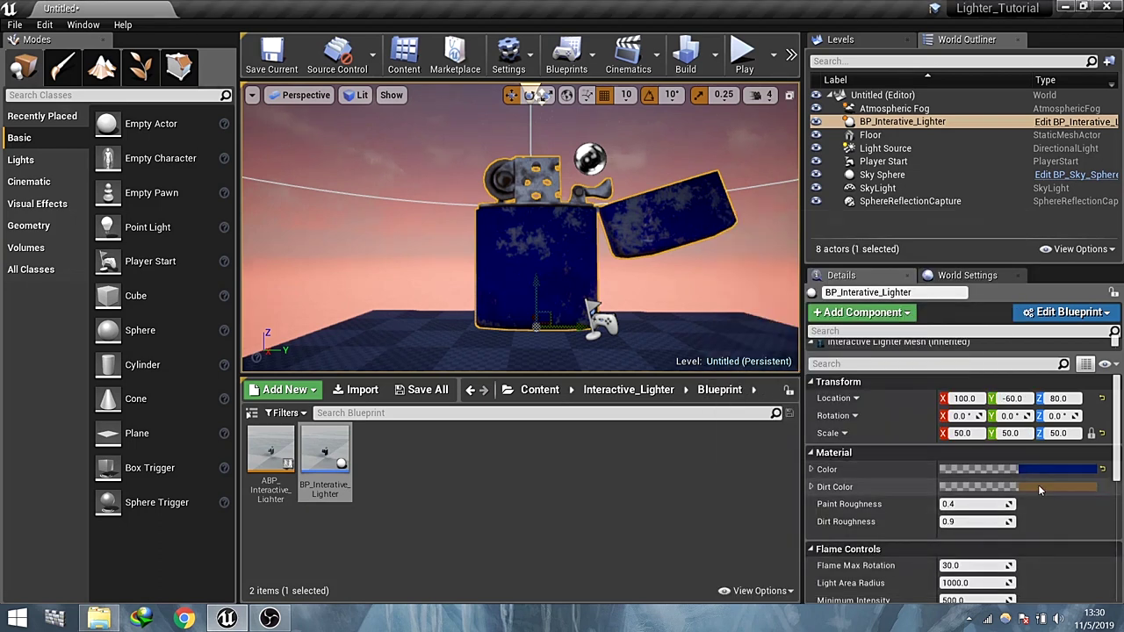
pyautogui.click(1036, 486)
pyautogui.moveTo(534, 219); pyautogui.dragTo(534, 219, button='right')
pyautogui.scroll(3, 667, 295)
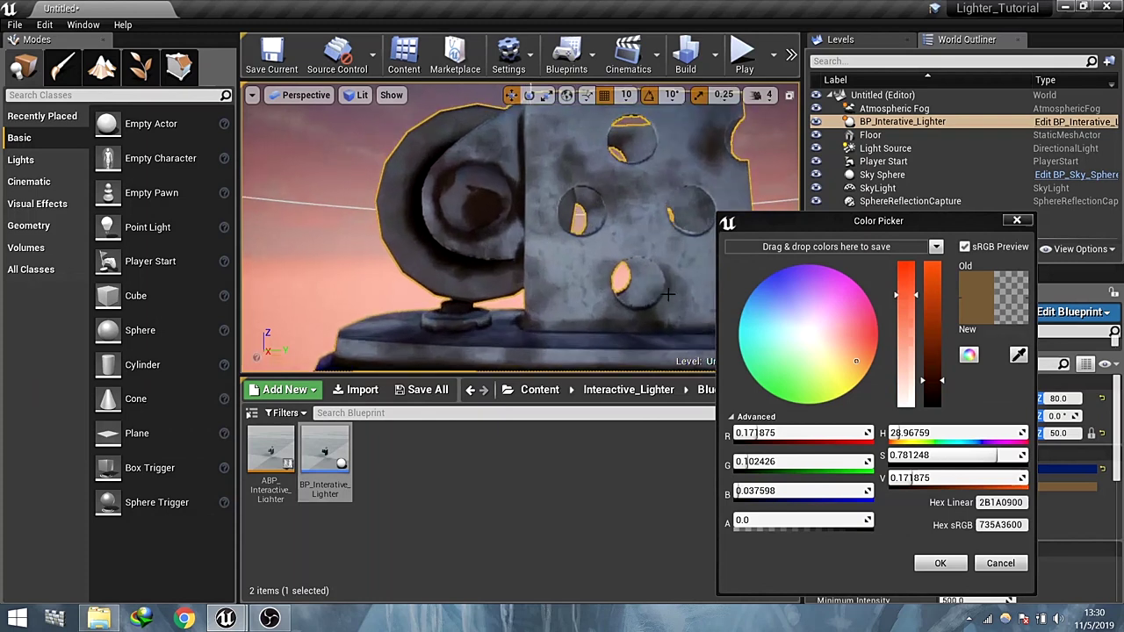
pyautogui.click(874, 328)
pyautogui.moveTo(938, 334)
pyautogui.mouseDown()
pyautogui.moveTo(935, 311)
pyautogui.moveTo(938, 354)
pyautogui.mouseUp()
pyautogui.click(781, 282)
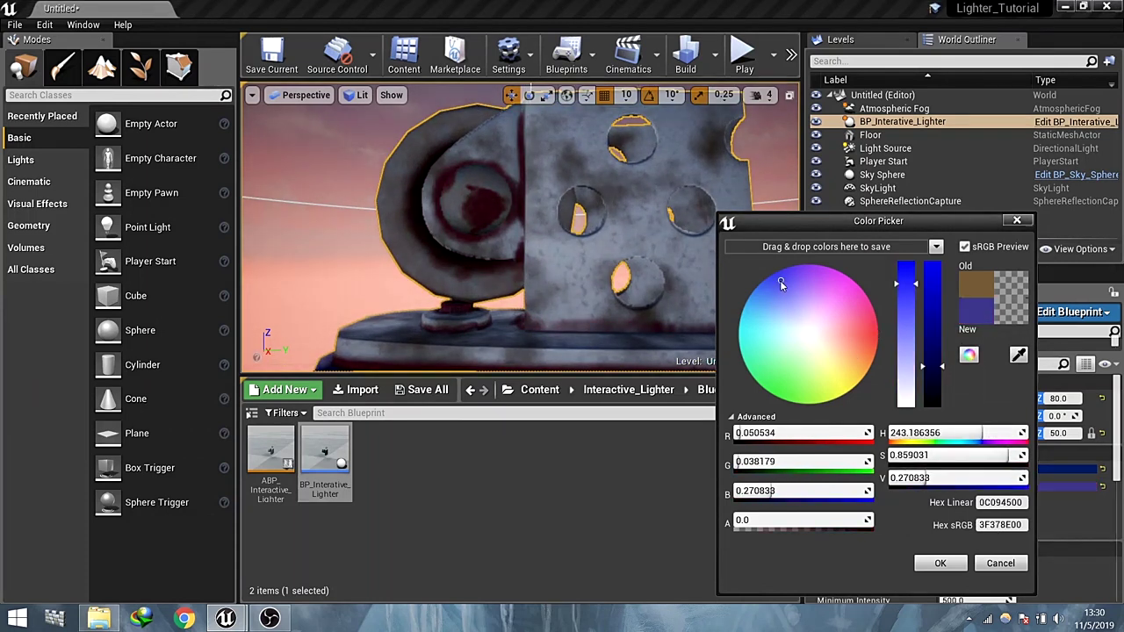
pyautogui.click(858, 336)
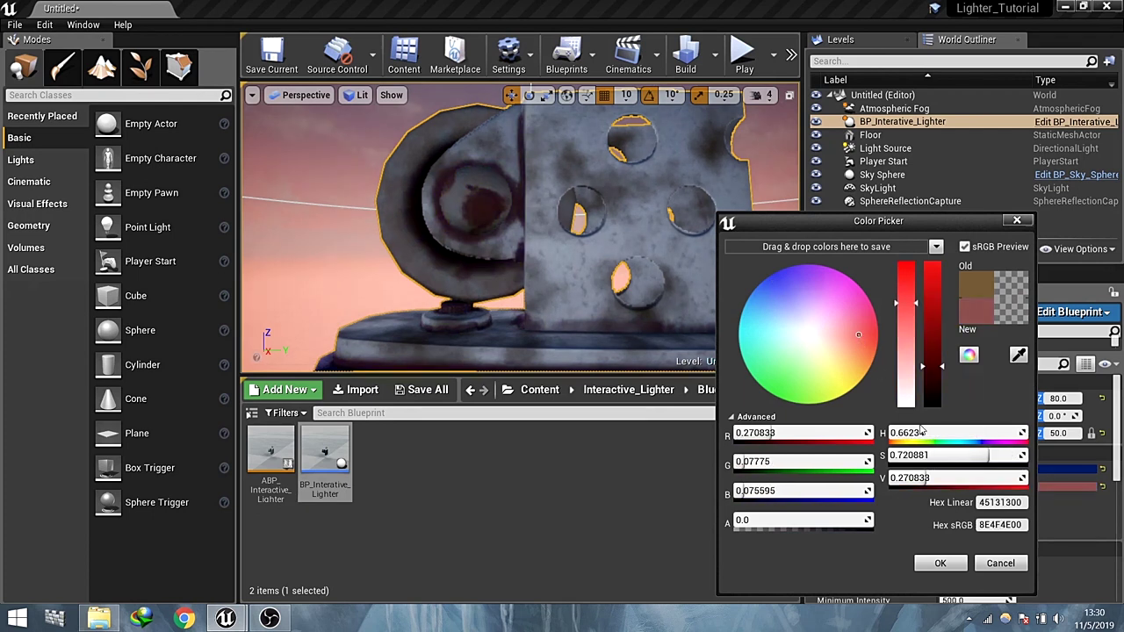
pyautogui.click(940, 563)
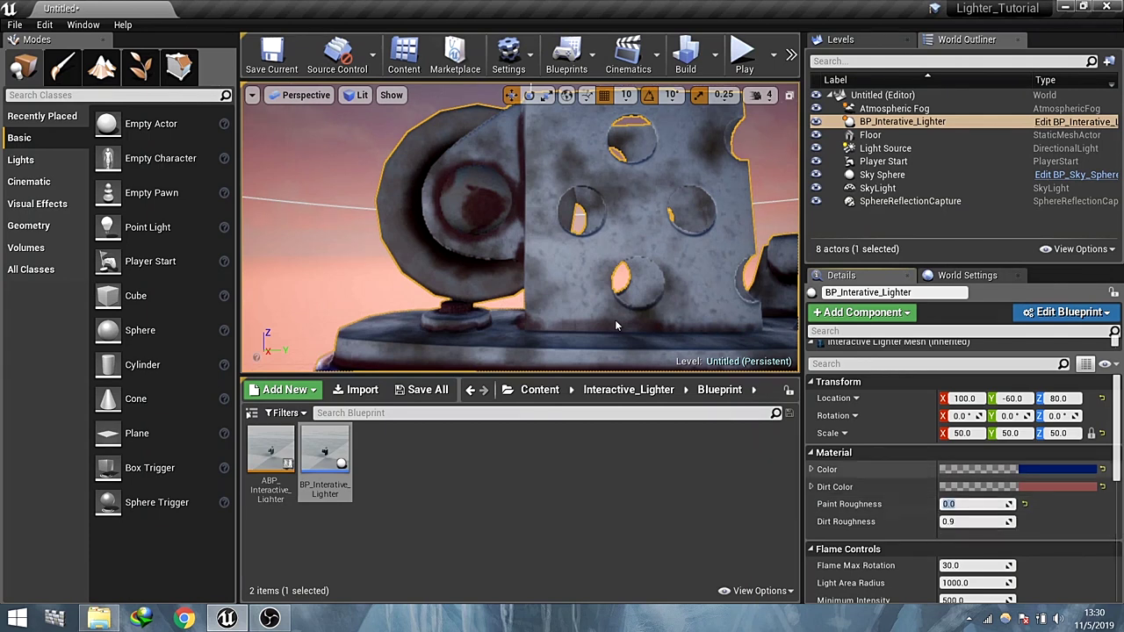
# Try a Paint Roughness of 0.5 on the placed lighter and settle on 0.3
pyautogui.moveTo(570, 262)
pyautogui.mouseDown(button='middle')
pyautogui.moveTo(597, 342)
pyautogui.moveTo(571, 261)
pyautogui.moveTo(563, 288)
pyautogui.mouseUp(button='middle')
pyautogui.scroll(-6, 570, 261)
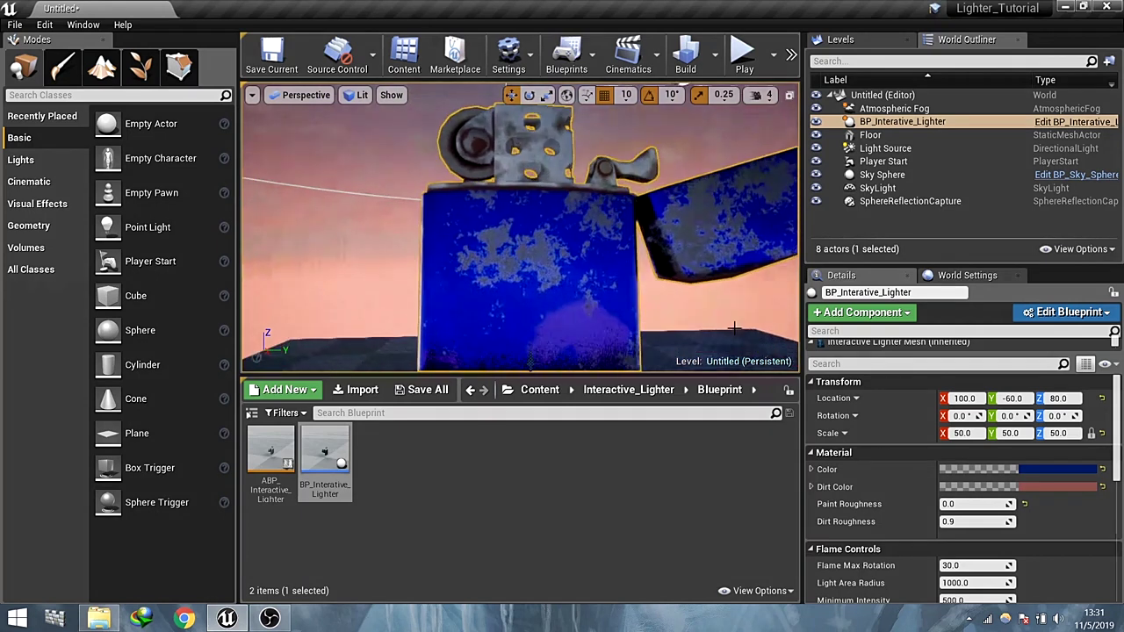
pyautogui.click(965, 507)
pyautogui.write('.5')
pyautogui.press('Return')
pyautogui.click(947, 508)
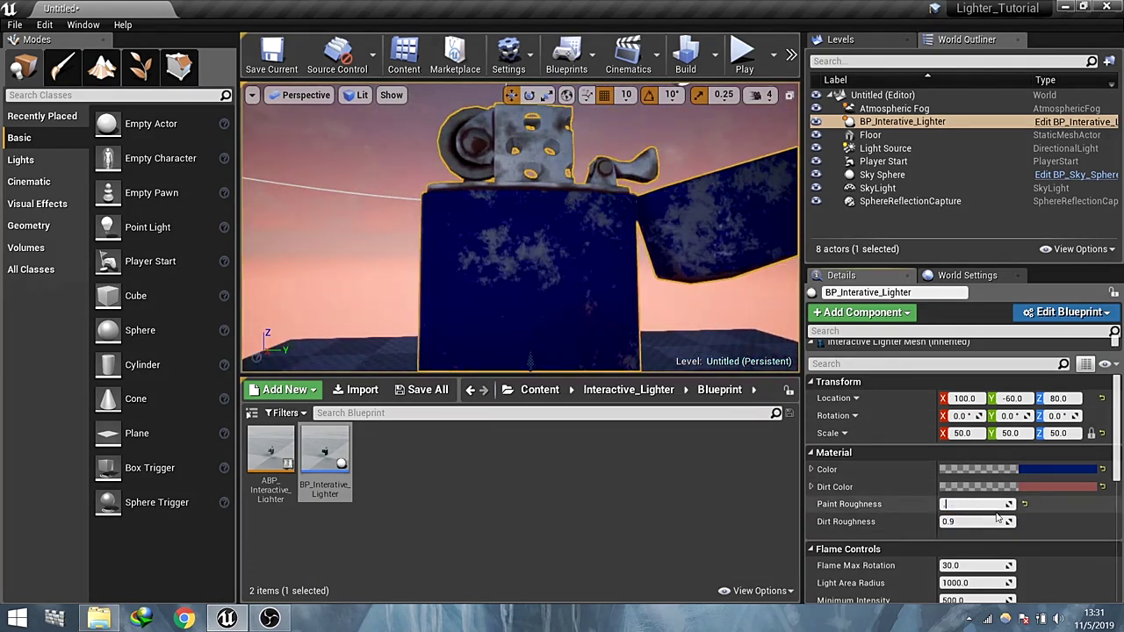
pyautogui.write('.3')
pyautogui.press('Return')
# Try Dirt Roughness values of 0 and 0.5 on the placed lighter and settle on 1.0
pyautogui.scroll(6, 668, 255)
pyautogui.moveTo(668, 255)
pyautogui.mouseDown(button='middle')
pyautogui.moveTo(633, 255)
pyautogui.moveTo(632, 175)
pyautogui.mouseUp(button='middle')
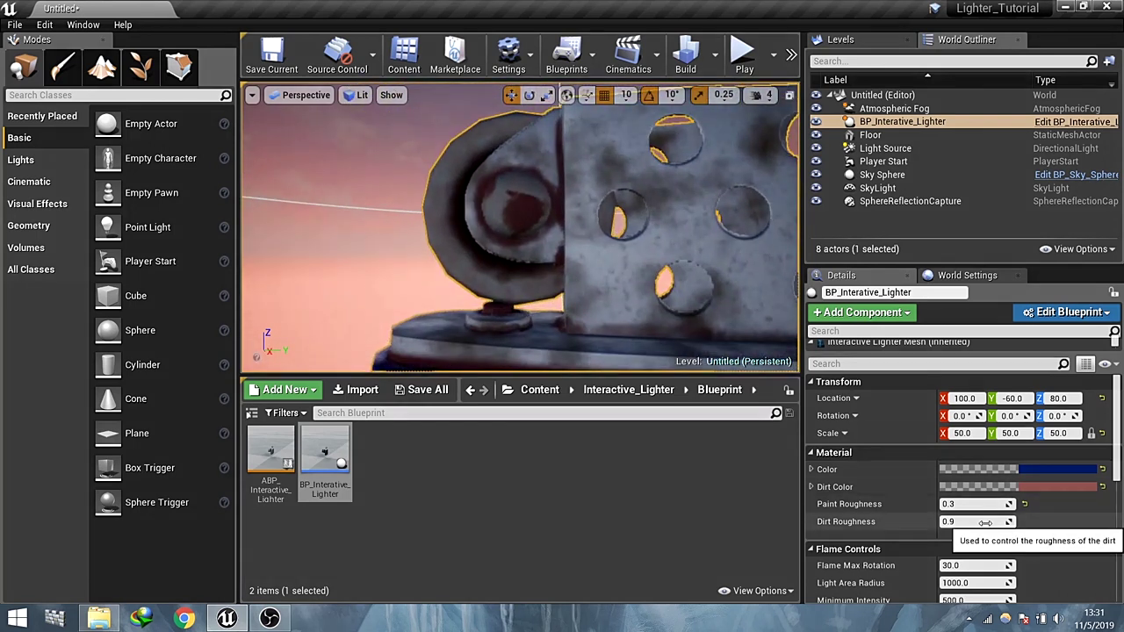
pyautogui.click(985, 523)
pyautogui.write('0')
pyautogui.press('Return')
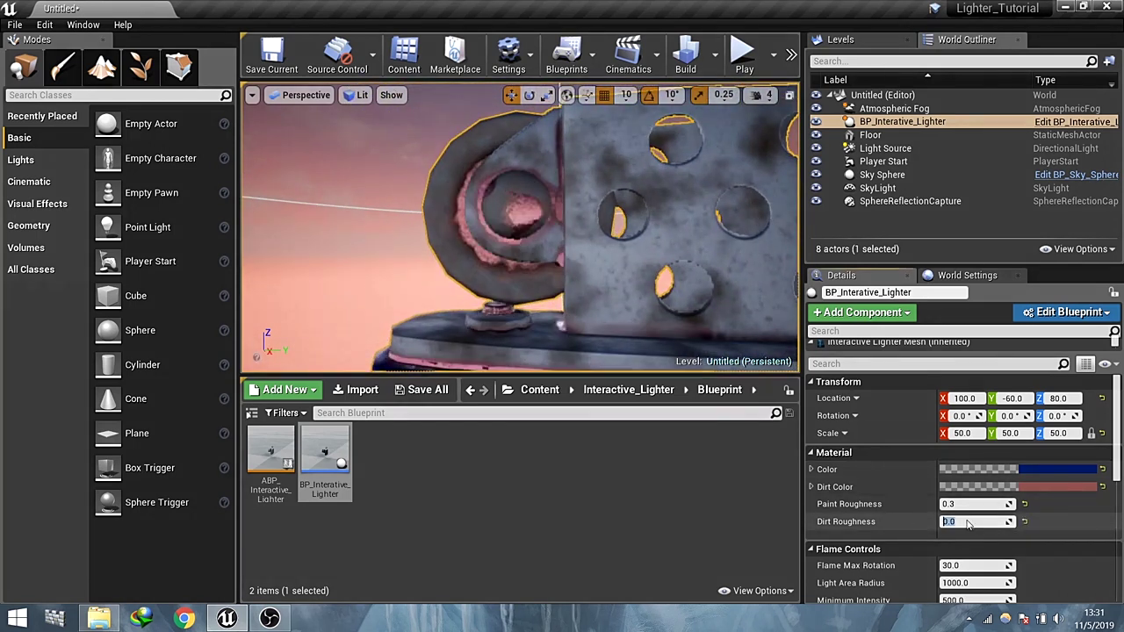
pyautogui.write('.5')
pyautogui.press('Return')
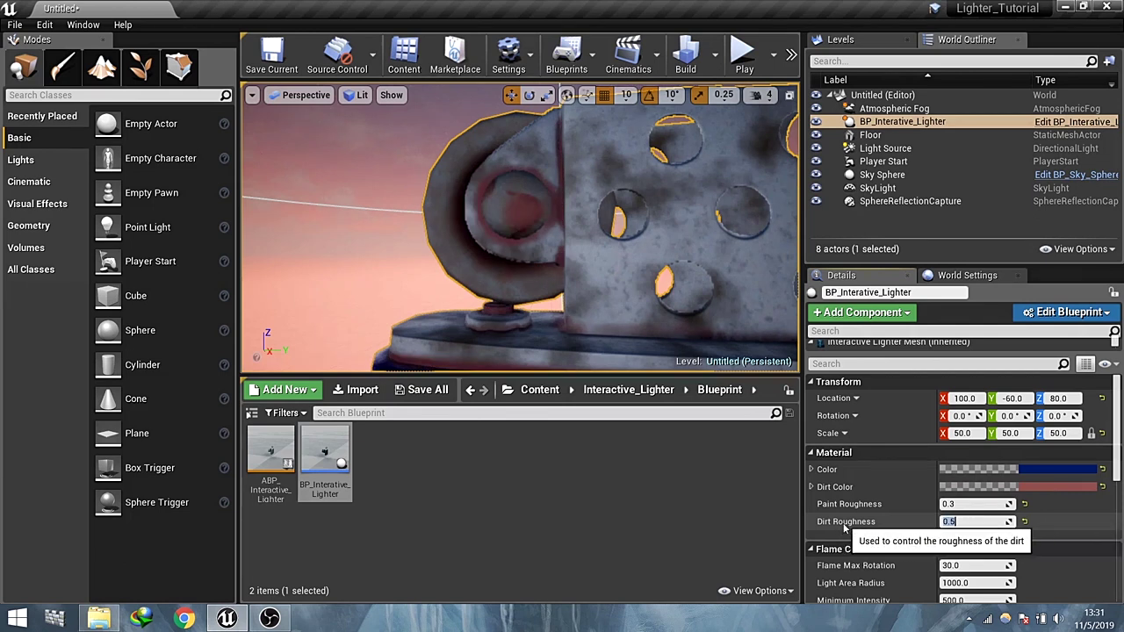
pyautogui.write('1')
pyautogui.press('Return')
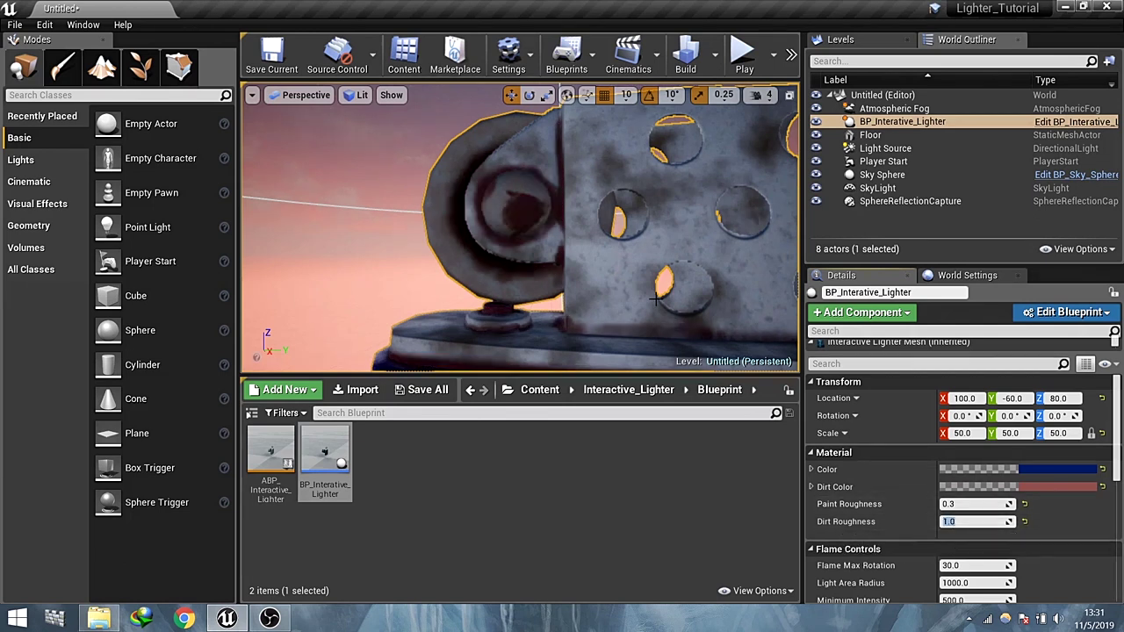
# Try a Light Area Radius of 500 on the placed lighter, check its range in the scene, and return it to 1000
pyautogui.press('f')
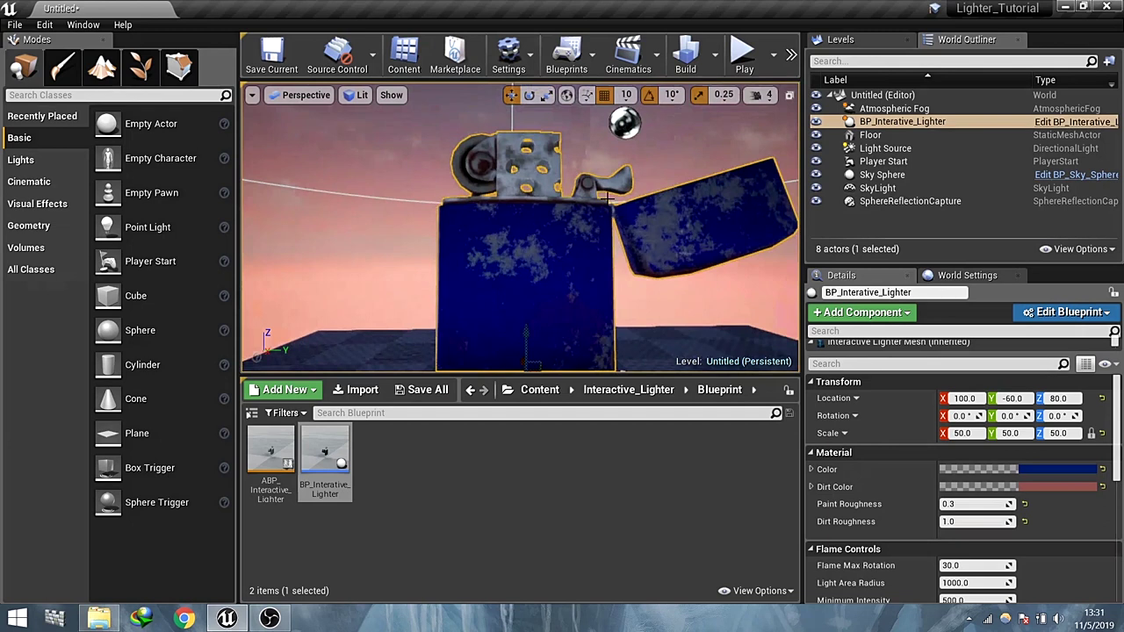
pyautogui.scroll(-5, 1100, 504)
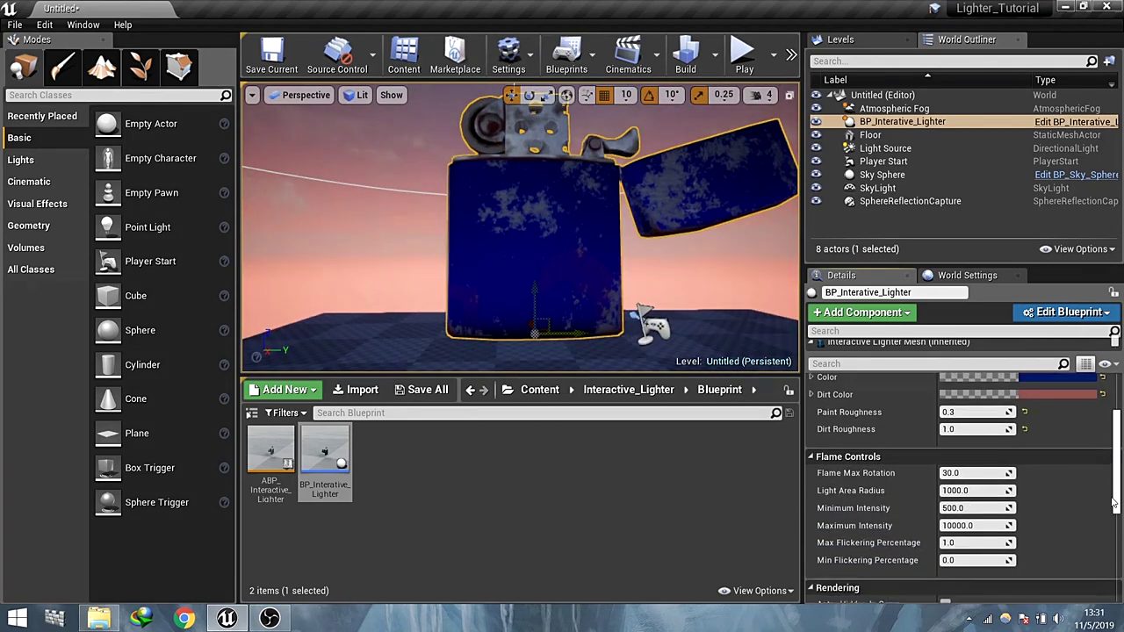
pyautogui.moveTo(520, 228); pyautogui.dragTo(512, 185, button='right')
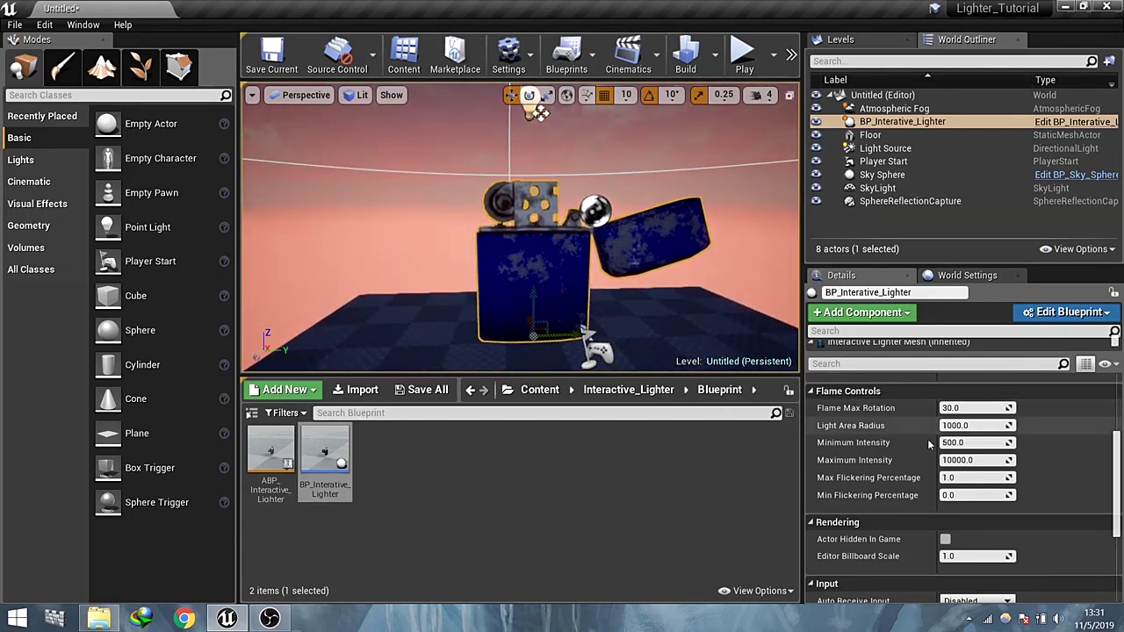
pyautogui.click(970, 426)
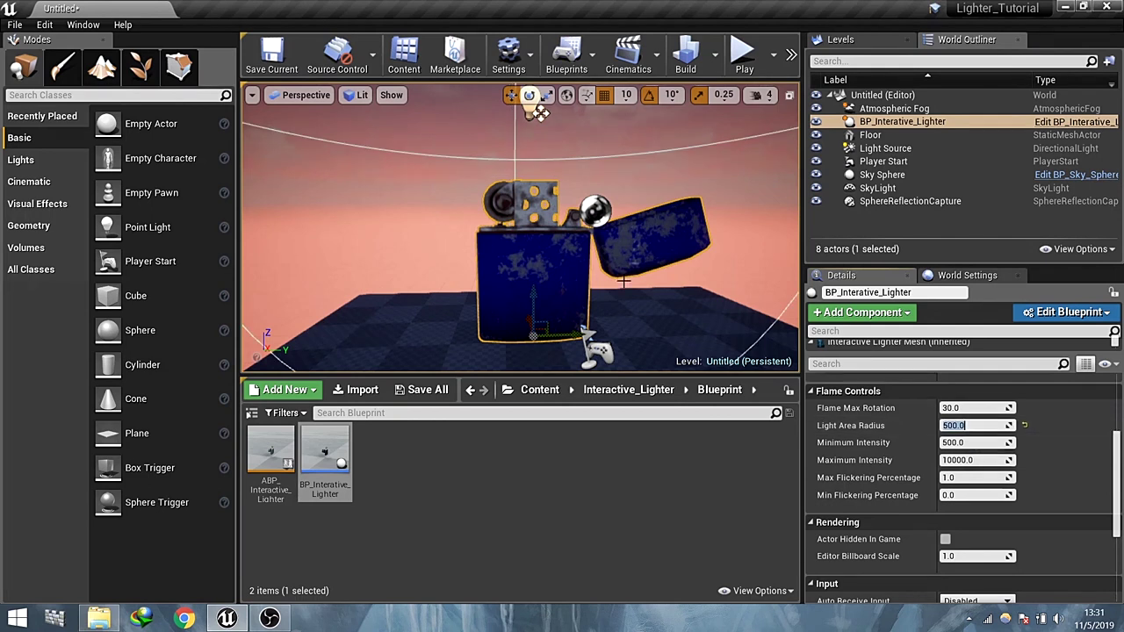
pyautogui.moveTo(621, 281); pyautogui.dragTo(608, 360)
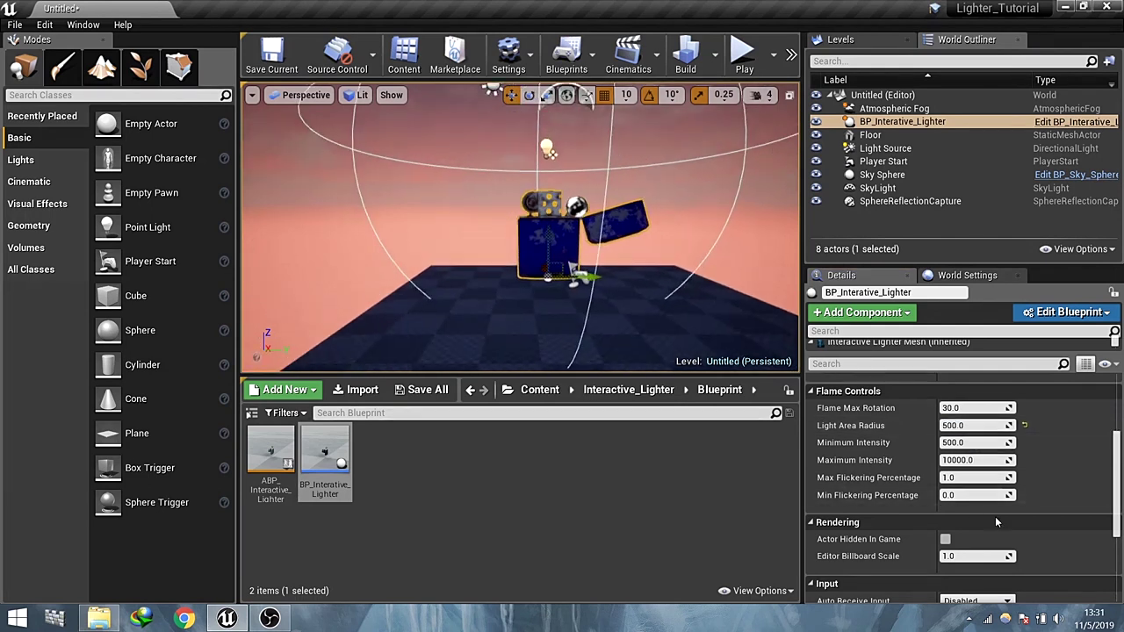
pyautogui.click(967, 426)
pyautogui.write('100')
pyautogui.press('Return')
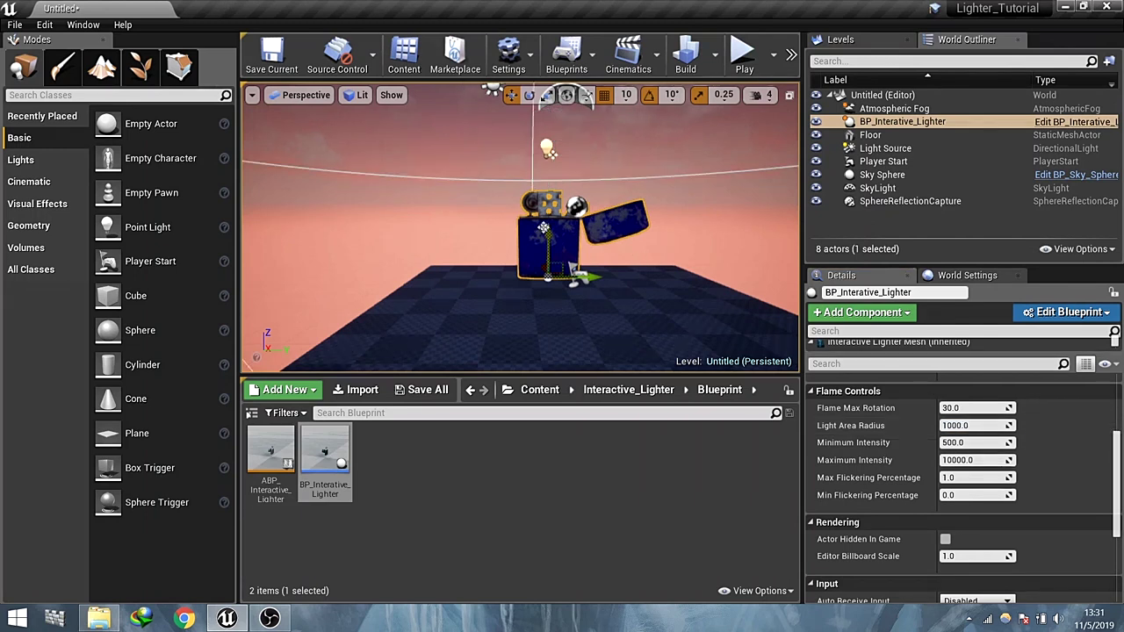
# Delete the placed BP_Interative_Lighter from the level and play the level with the player's lighter opened
pyautogui.press('Delete')
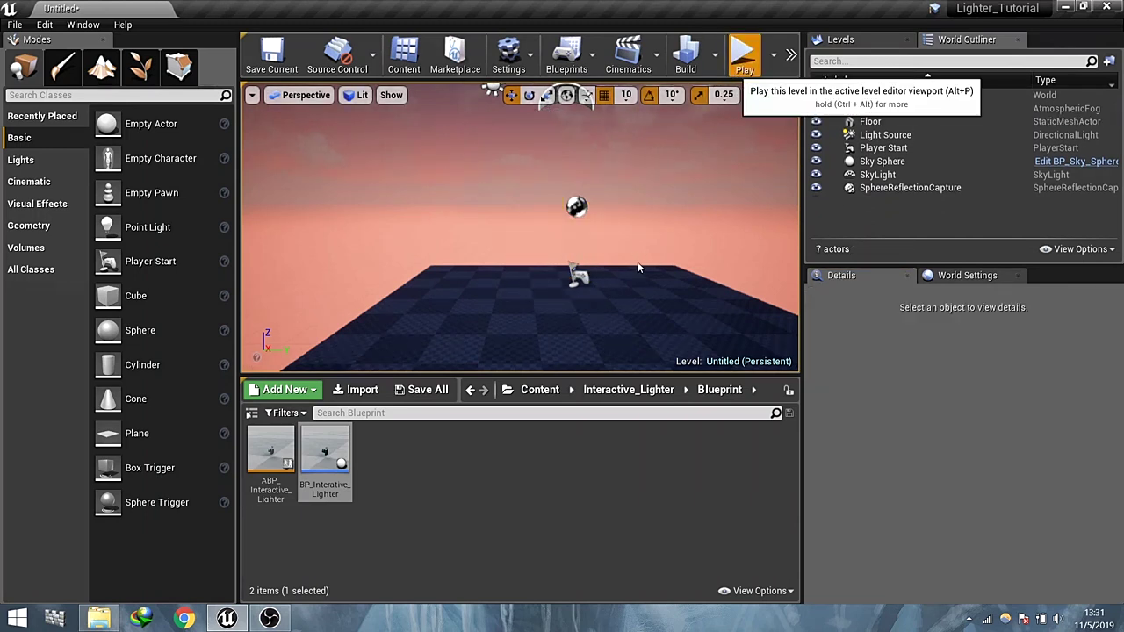
pyautogui.click(744, 56)
pyautogui.click(629, 295)
pyautogui.press('e')
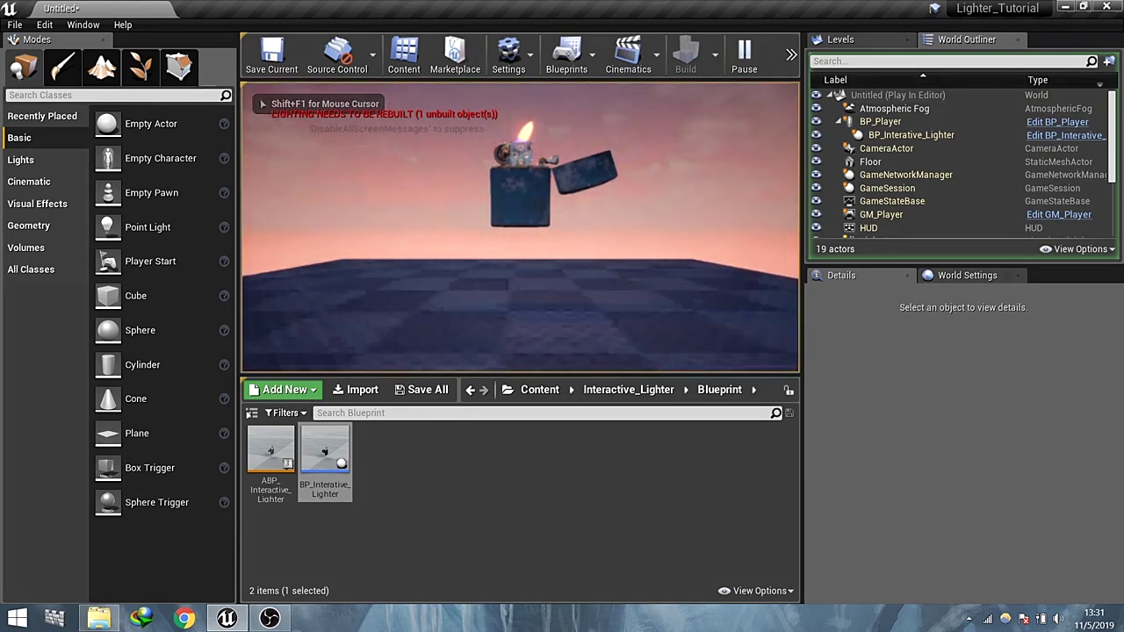
# Select the player's BP_Interative_Lighter in the running level, try a Flame Max Rotation of 60, and restore that property's default
pyautogui.hotkey('shift', 'F1')
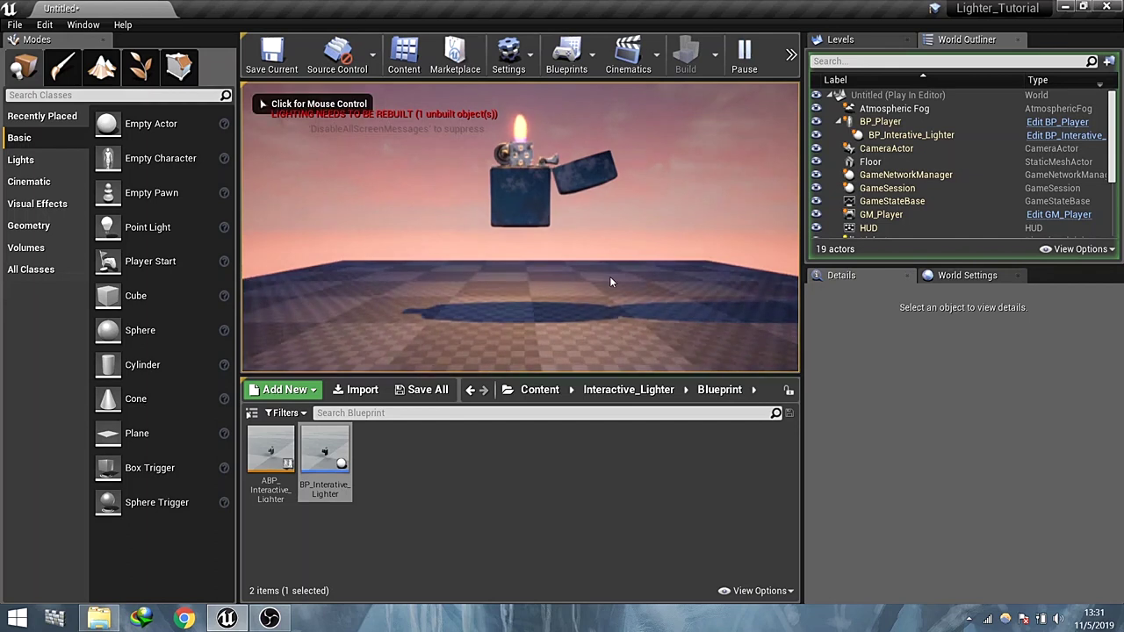
pyautogui.click(887, 135)
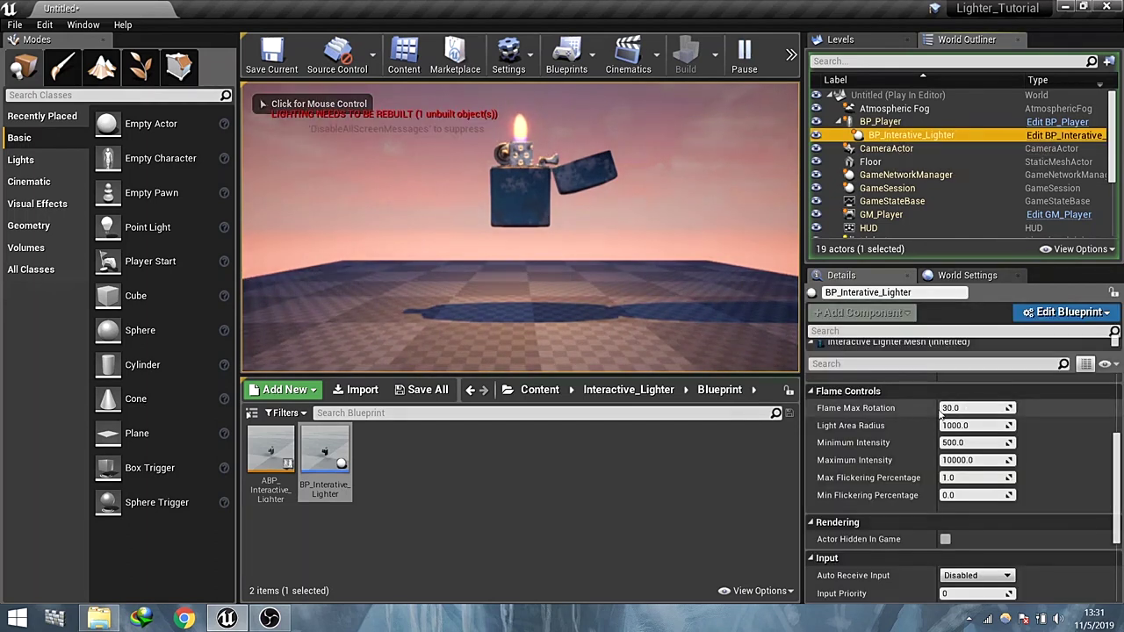
pyautogui.click(972, 409)
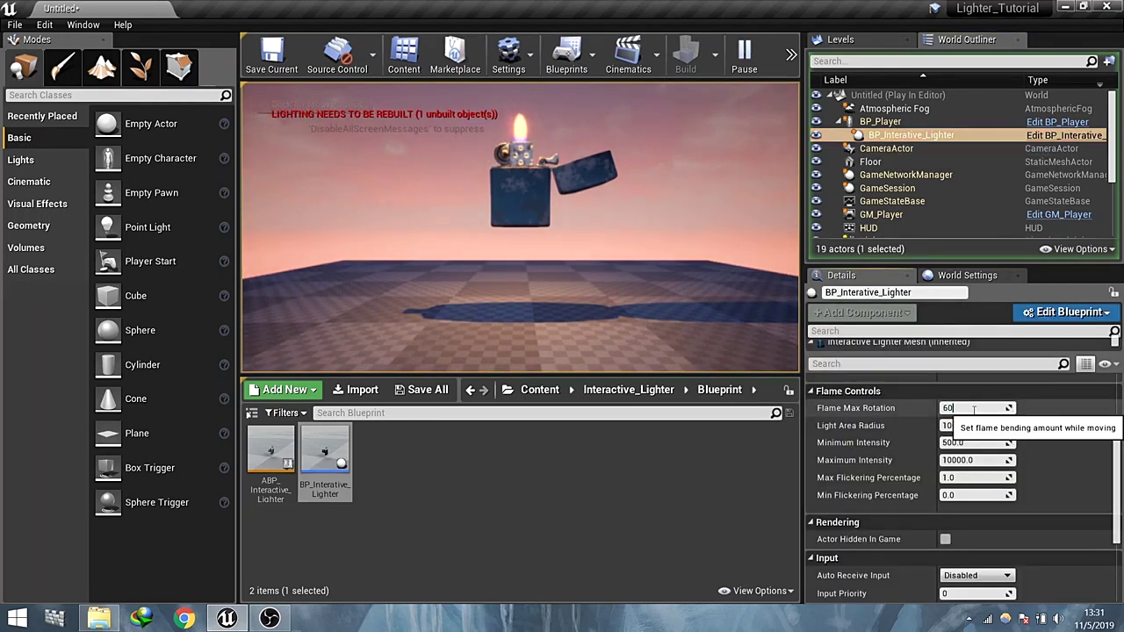
pyautogui.write('60')
pyautogui.press('Return')
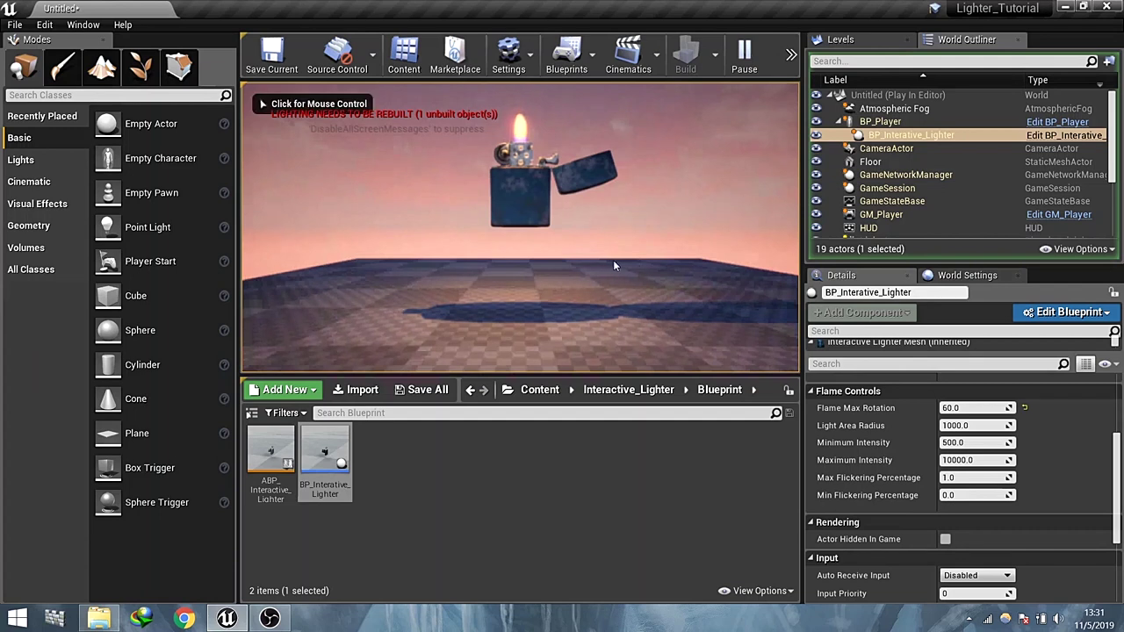
pyautogui.click(1024, 408)
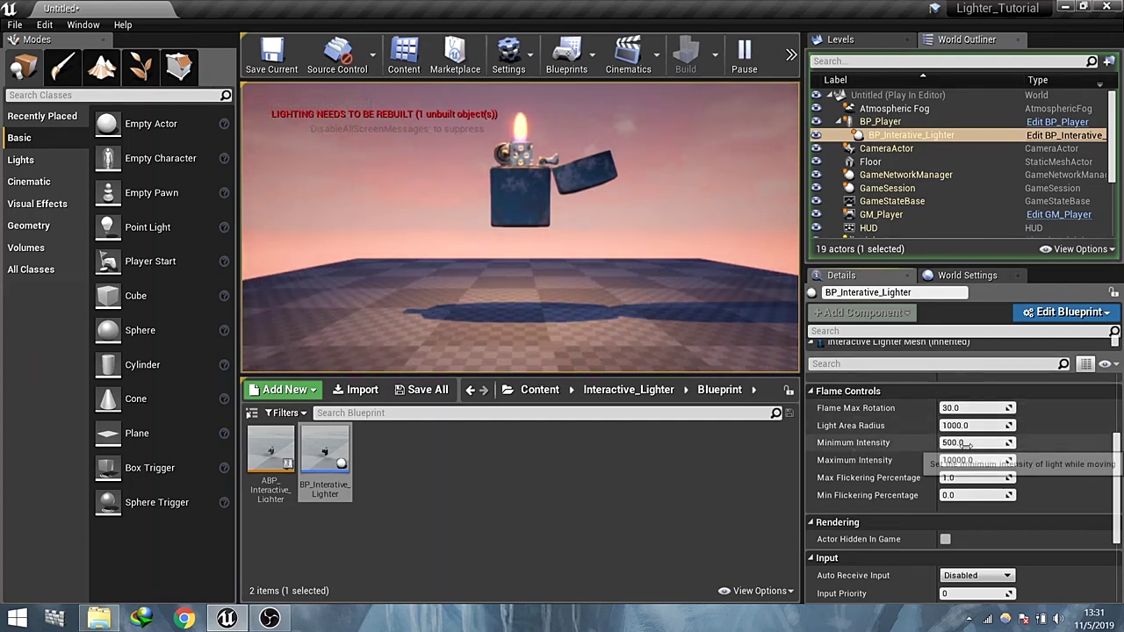
# Set the running lighter's Minimum Intensity to 10000 and move the player sideways to check the light while moving
pyautogui.click(966, 443)
pyautogui.click(618, 304)
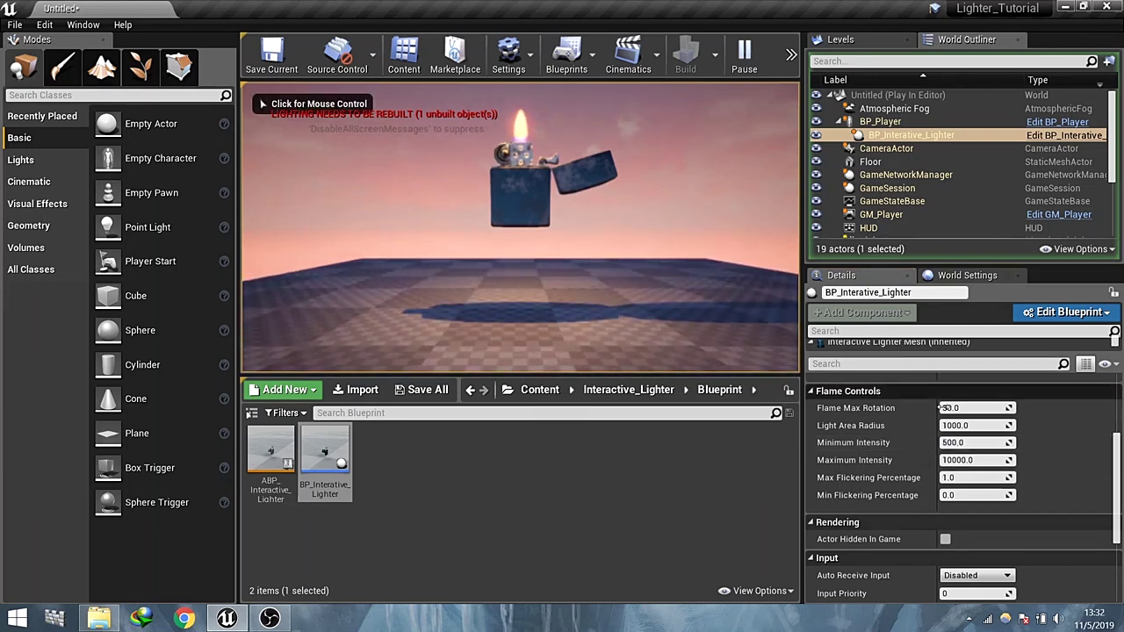
pyautogui.click(993, 443)
pyautogui.write('100')
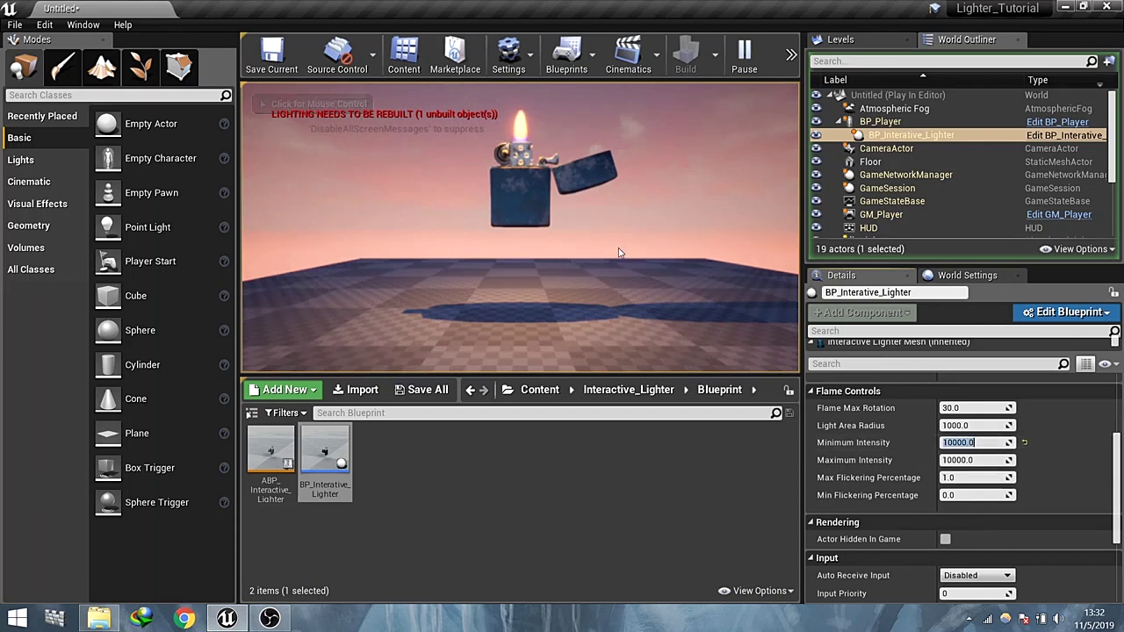
pyautogui.click(620, 254)
pyautogui.press('d')
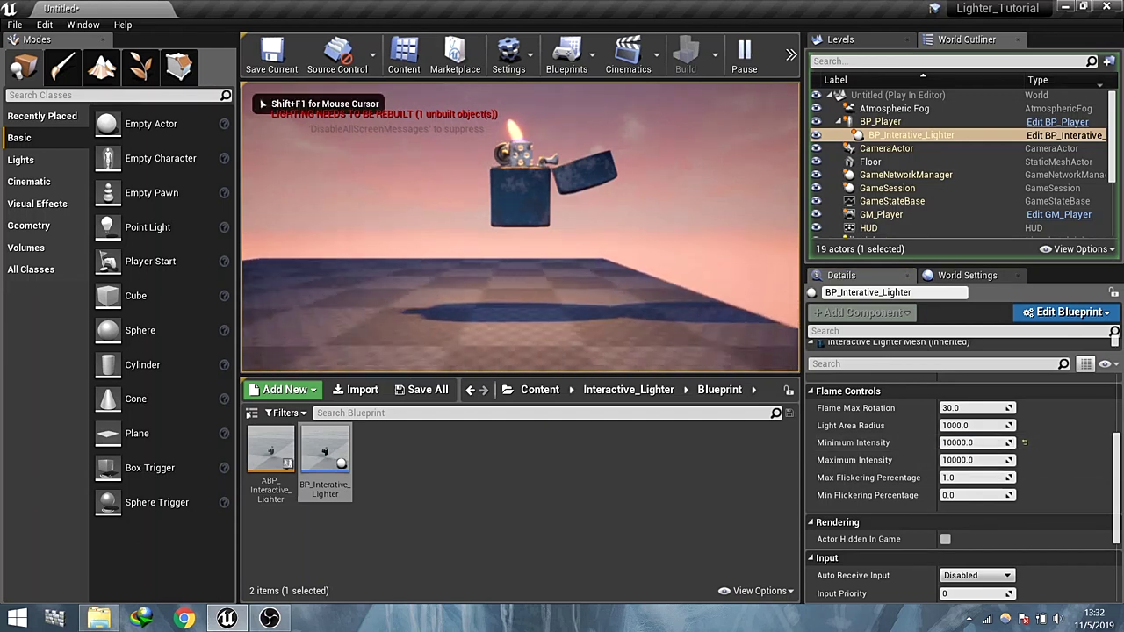
# Set the running lighter's Maximum Intensity to 20000
pyautogui.click(966, 462)
pyautogui.write('2000')
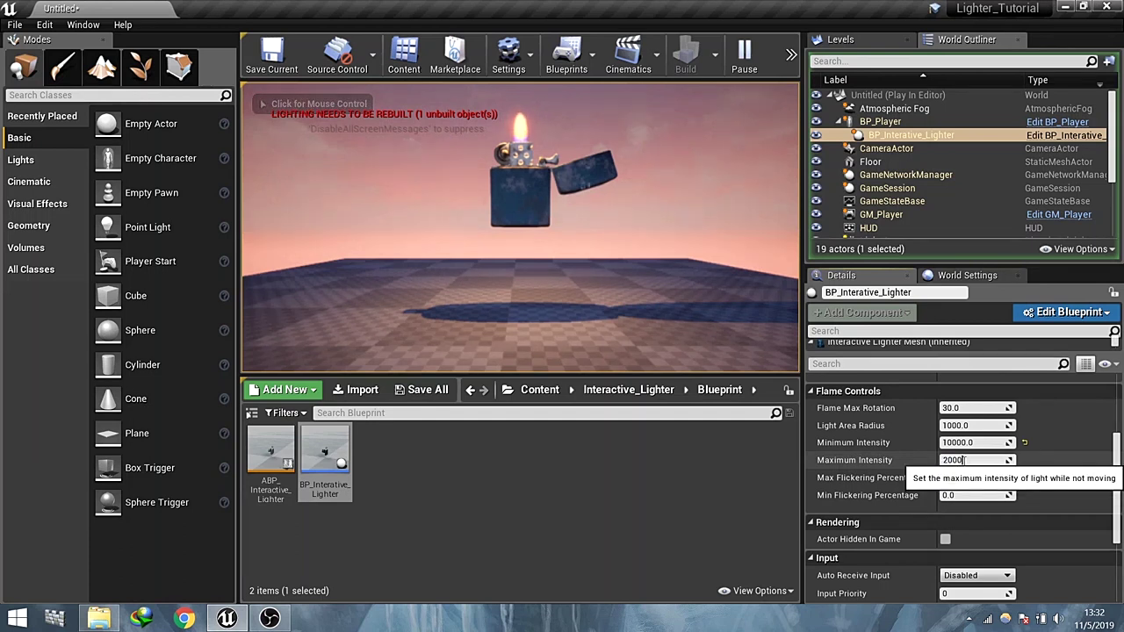
pyautogui.write('0')
pyautogui.press('Return')
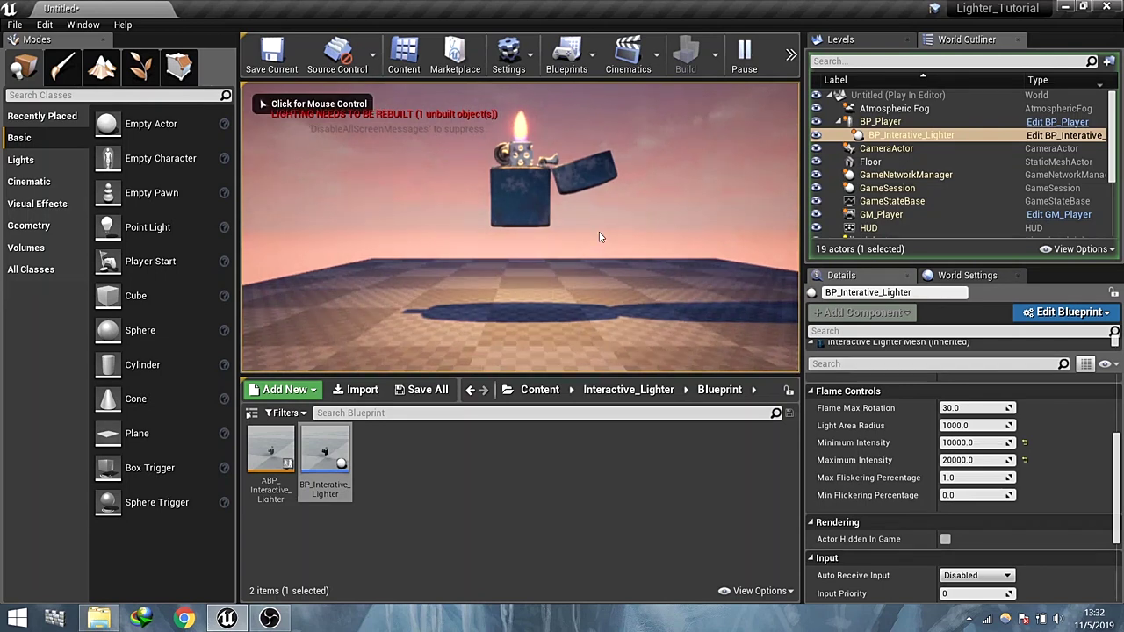
# Set the running lighter's Max Flickering Percentage to 100 and check the flicker in the game view
pyautogui.click(975, 478)
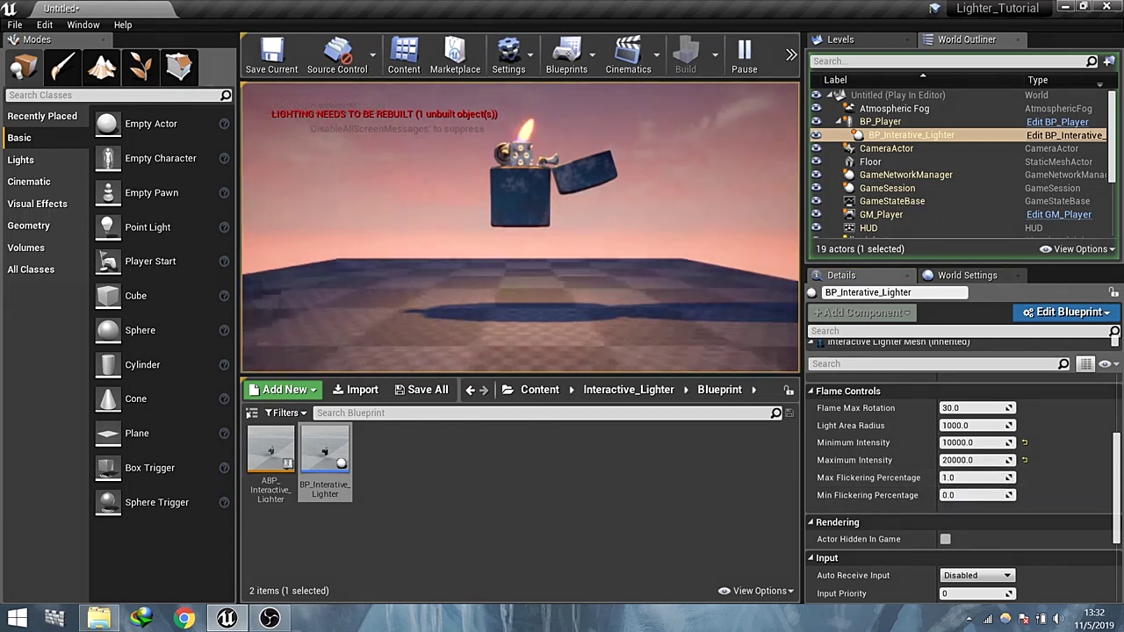
pyautogui.click(975, 478)
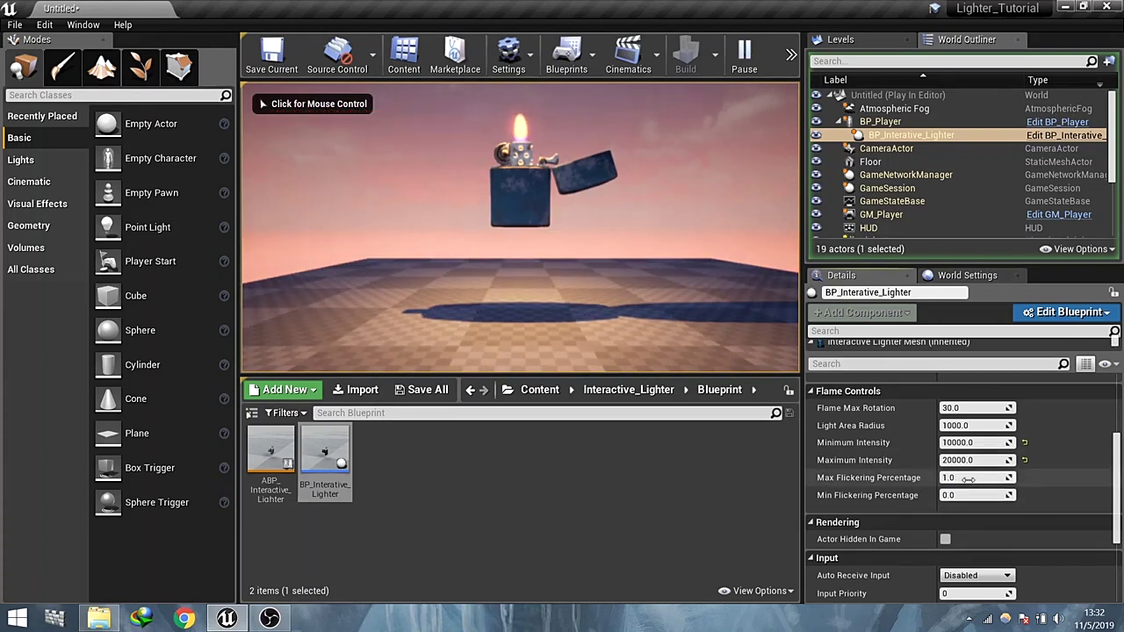
pyautogui.write('100')
pyautogui.press('Return')
pyautogui.click(566, 305)
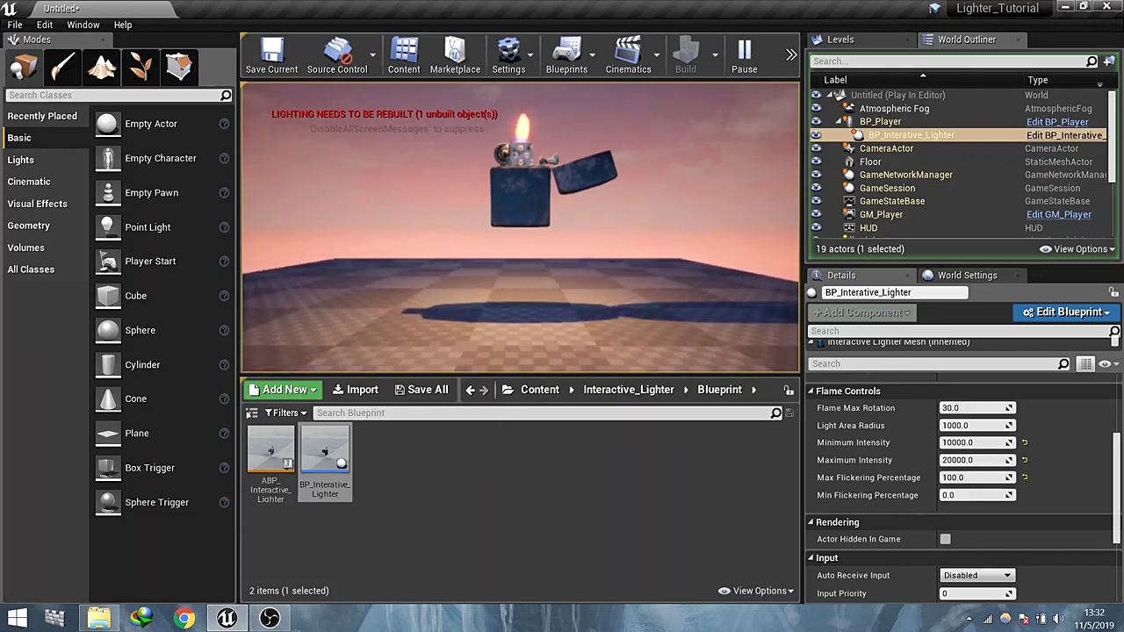
pyautogui.hotkey('shift', 'F1')
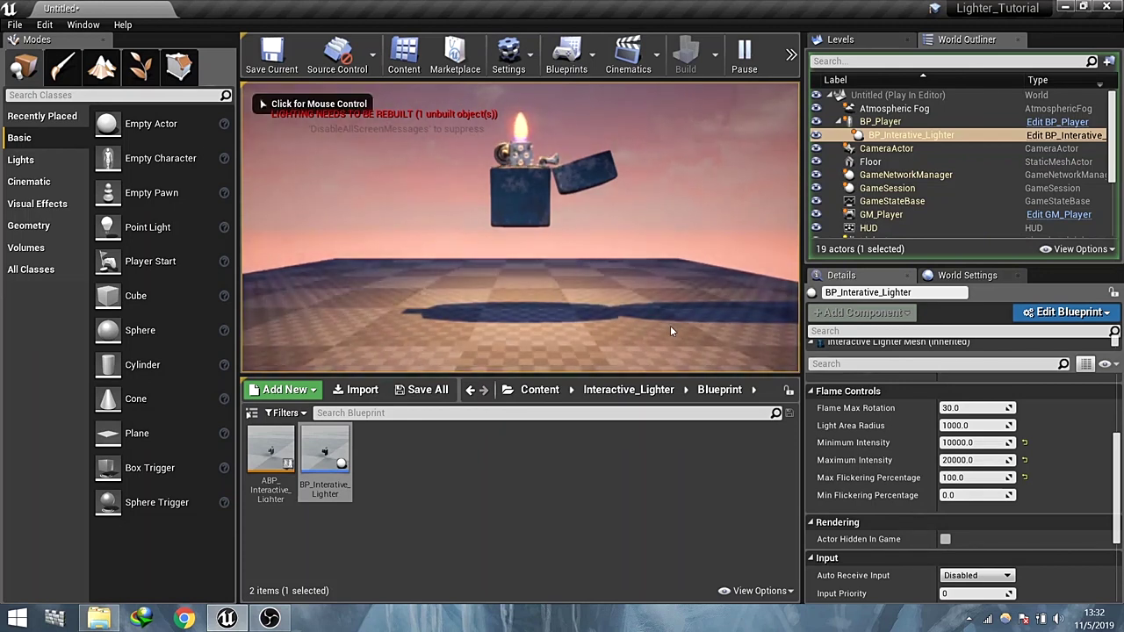
# Try Min Flickering Percentage values of 10 and 100 on the running lighter, restore the default, and clear the selection
pyautogui.click(958, 496)
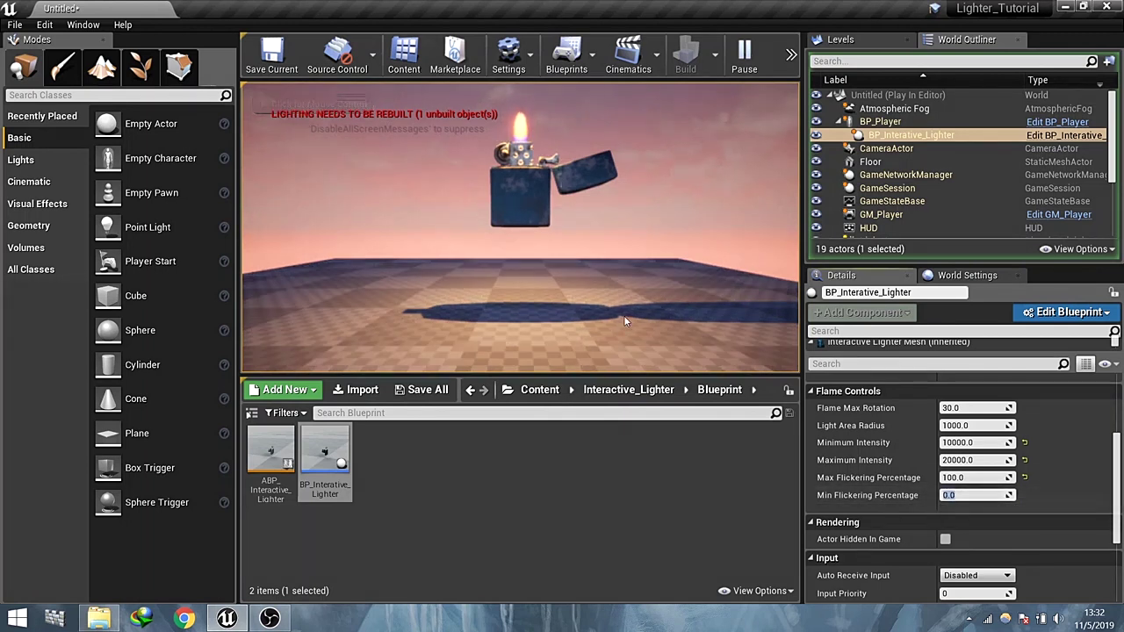
pyautogui.write('10')
pyautogui.press('Return')
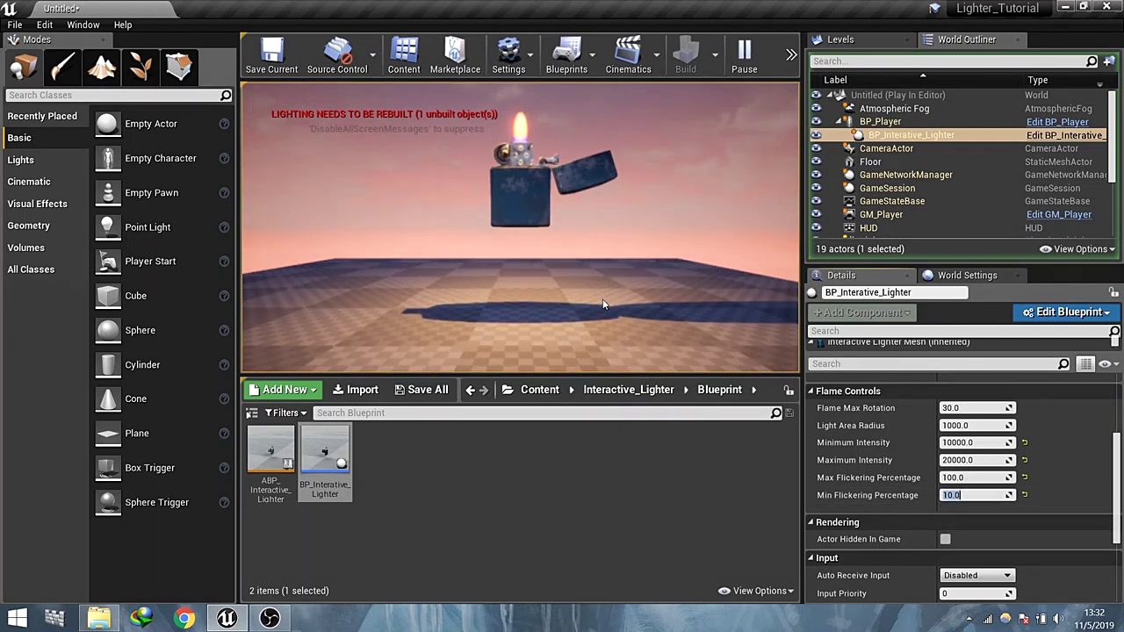
pyautogui.write('100')
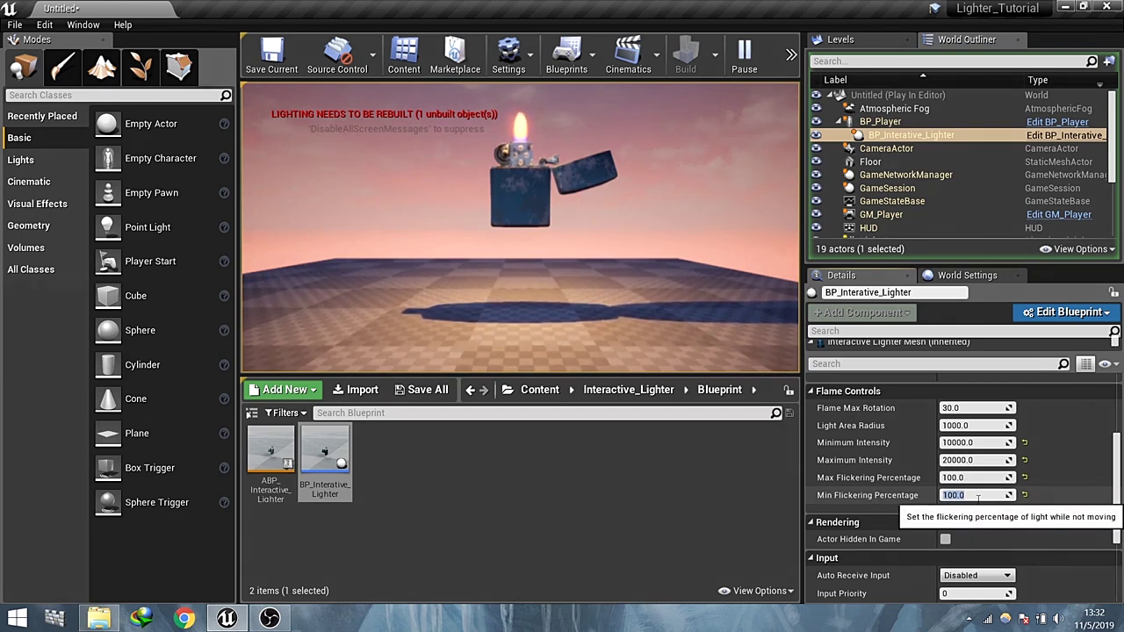
pyautogui.write('00')
pyautogui.press('Return')
pyautogui.click(1025, 495)
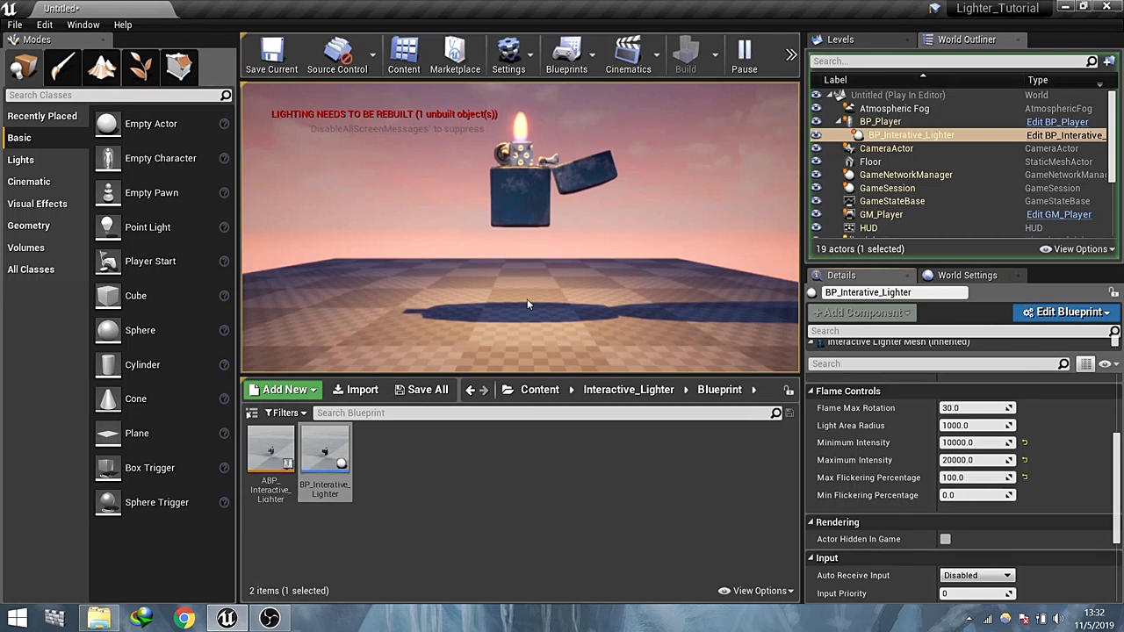
pyautogui.press('Escape')
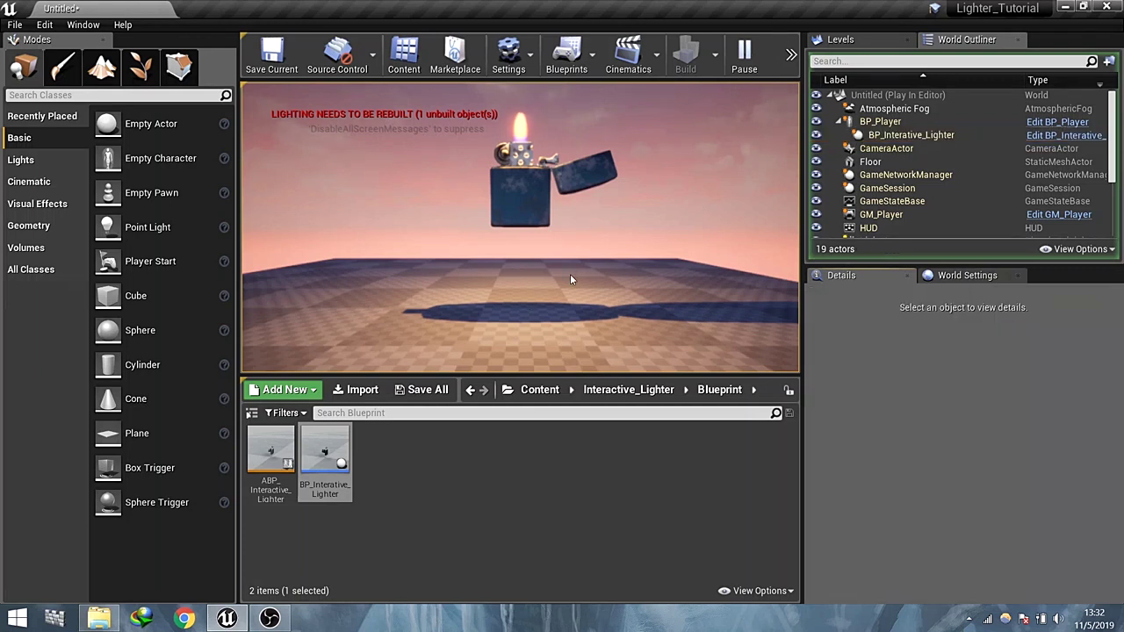